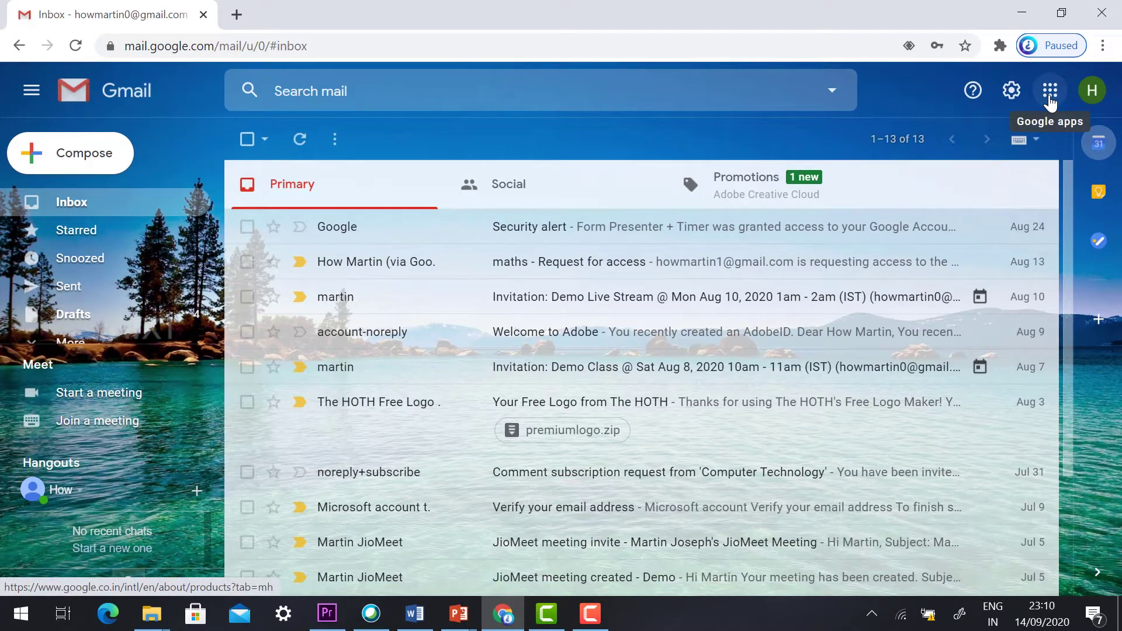
Open Google Drive from Gmail and create a new blank Google Form
{"action": "left_click", "coordinate": [1050, 91]}
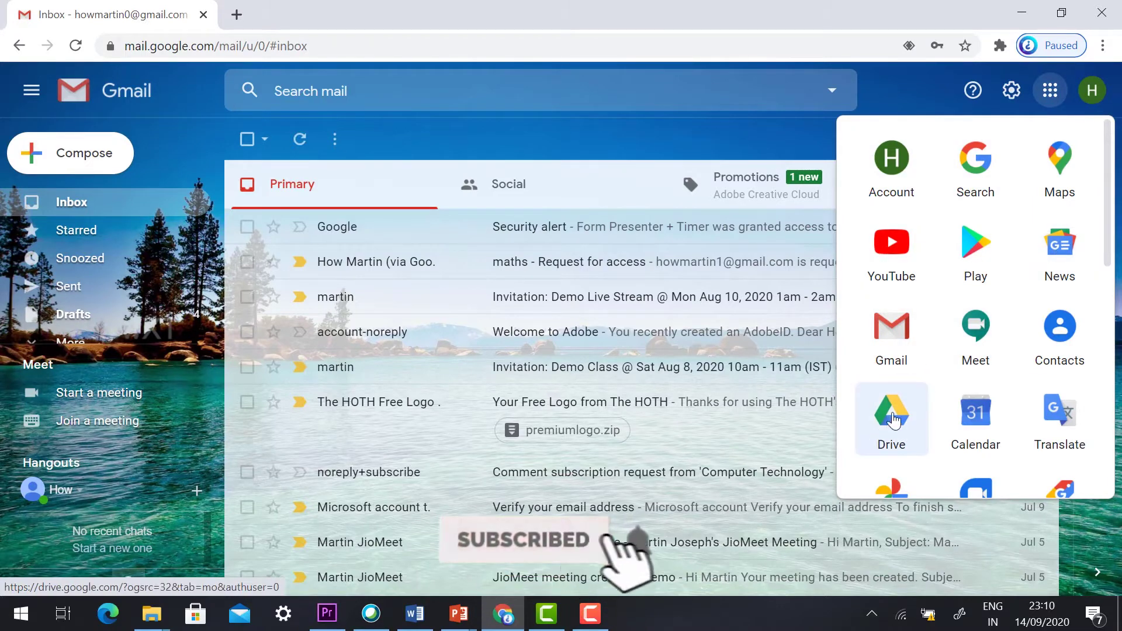
{"action": "left_click", "coordinate": [898, 413]}
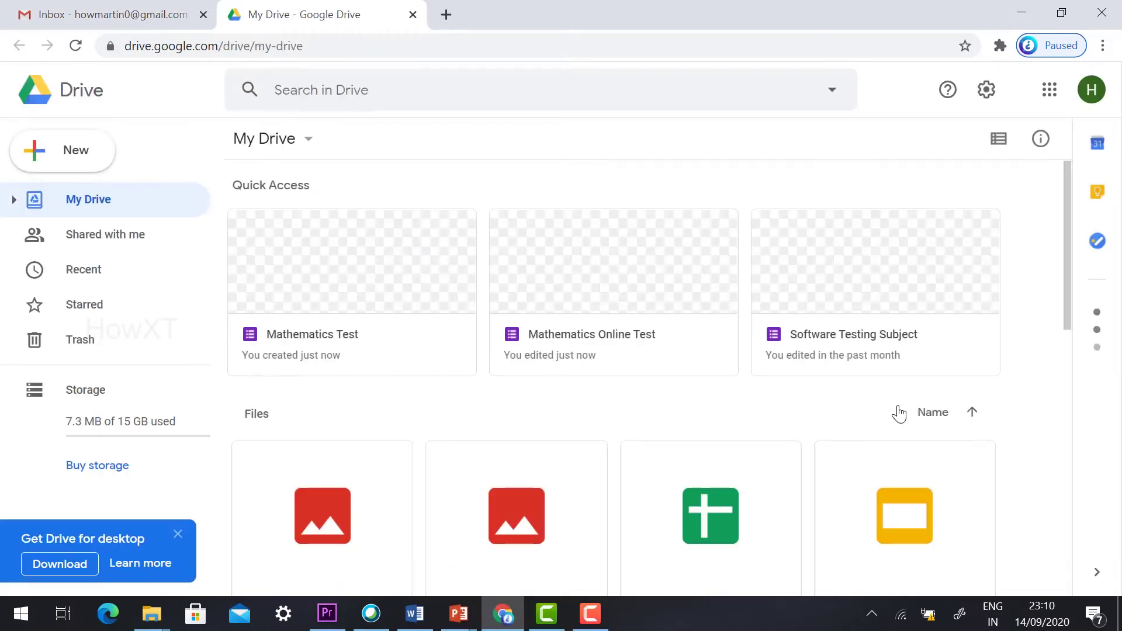
{"action": "scroll", "coordinate": [828, 168], "scroll_direction": "down", "scroll_amount": 1}
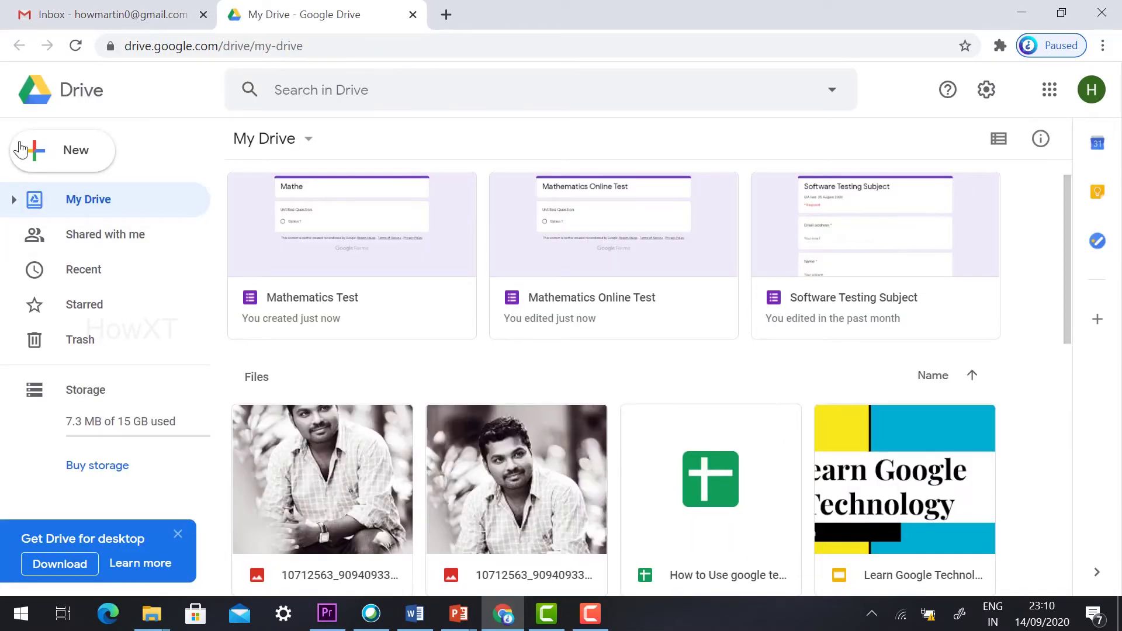
{"action": "left_click", "coordinate": [94, 158]}
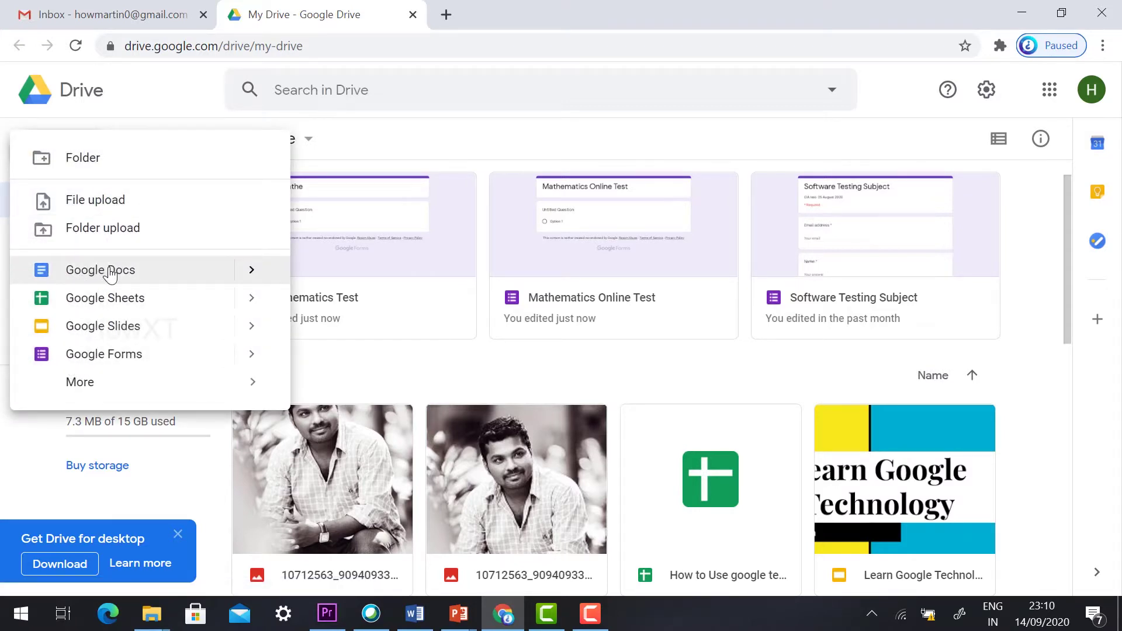
{"action": "left_click", "coordinate": [141, 364]}
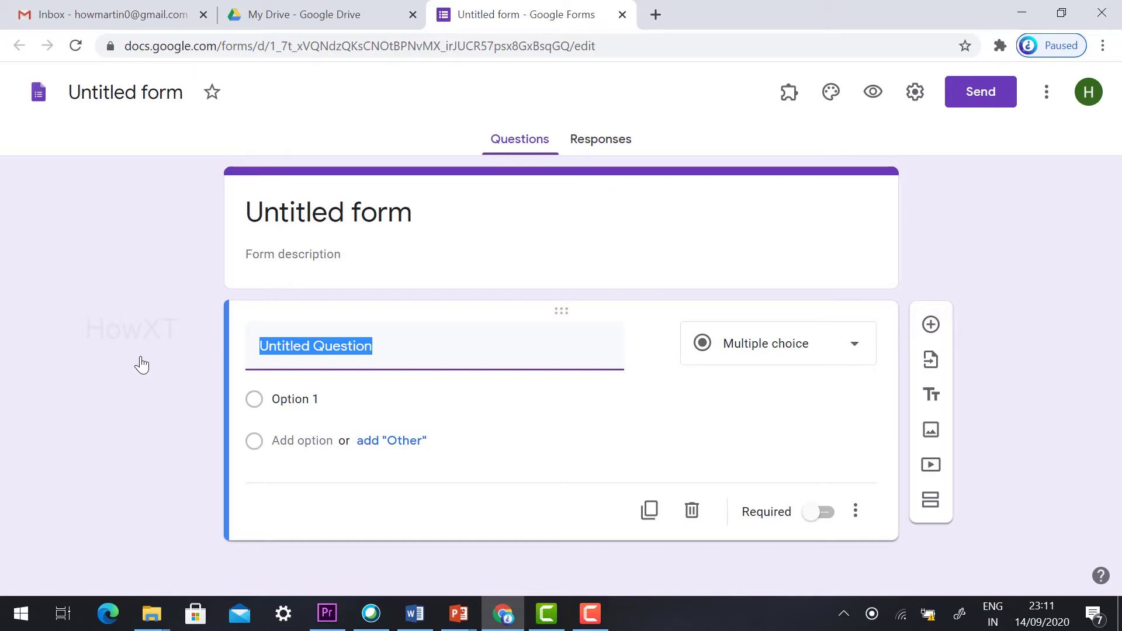
Review the Section A multiple-choice questions in the Word document and return to the blank form
{"action": "left_click", "coordinate": [415, 623]}
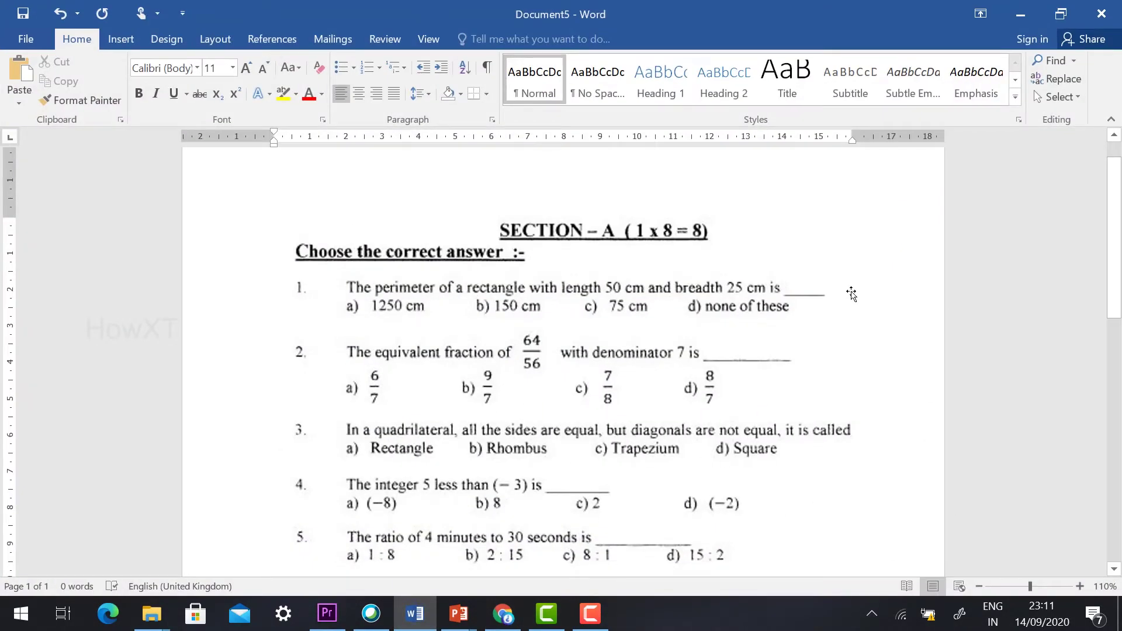
{"action": "scroll", "coordinate": [851, 294], "scroll_direction": "down", "scroll_amount": 7}
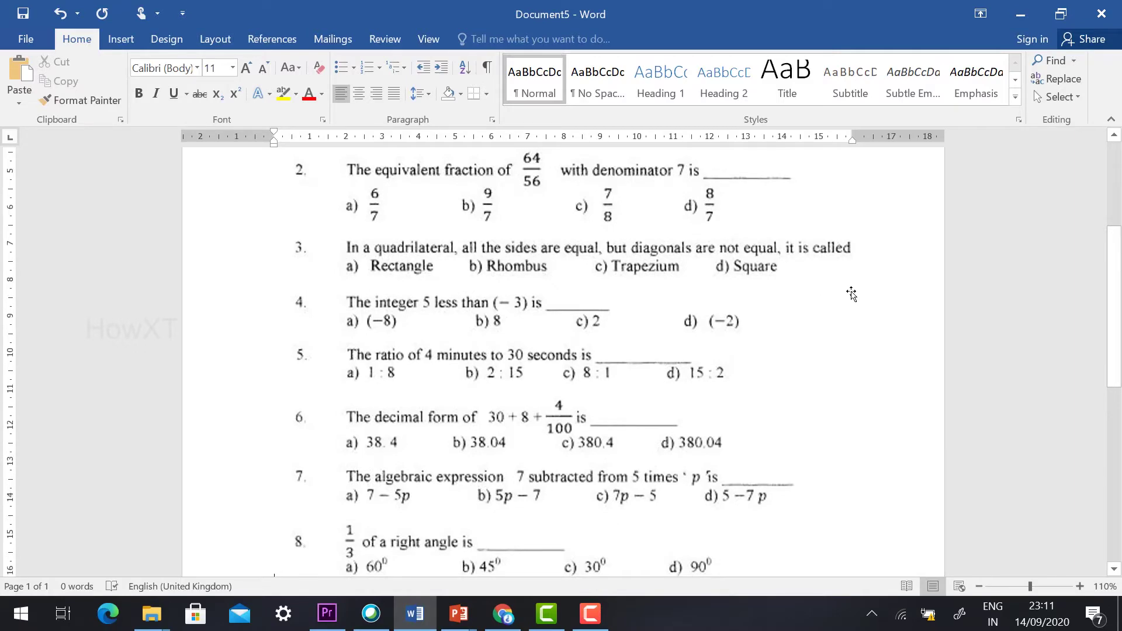
{"action": "scroll", "coordinate": [851, 293], "scroll_direction": "up", "scroll_amount": 5}
{"action": "scroll", "coordinate": [851, 293], "scroll_direction": "up", "scroll_amount": 3}
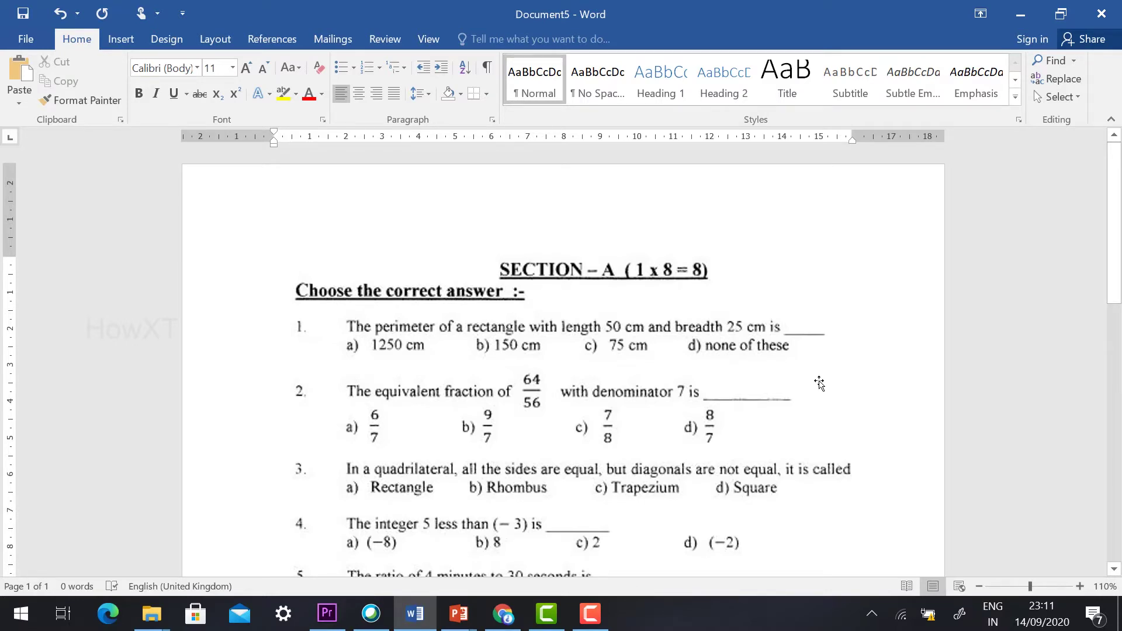
{"action": "key", "text": "alt+Tab"}
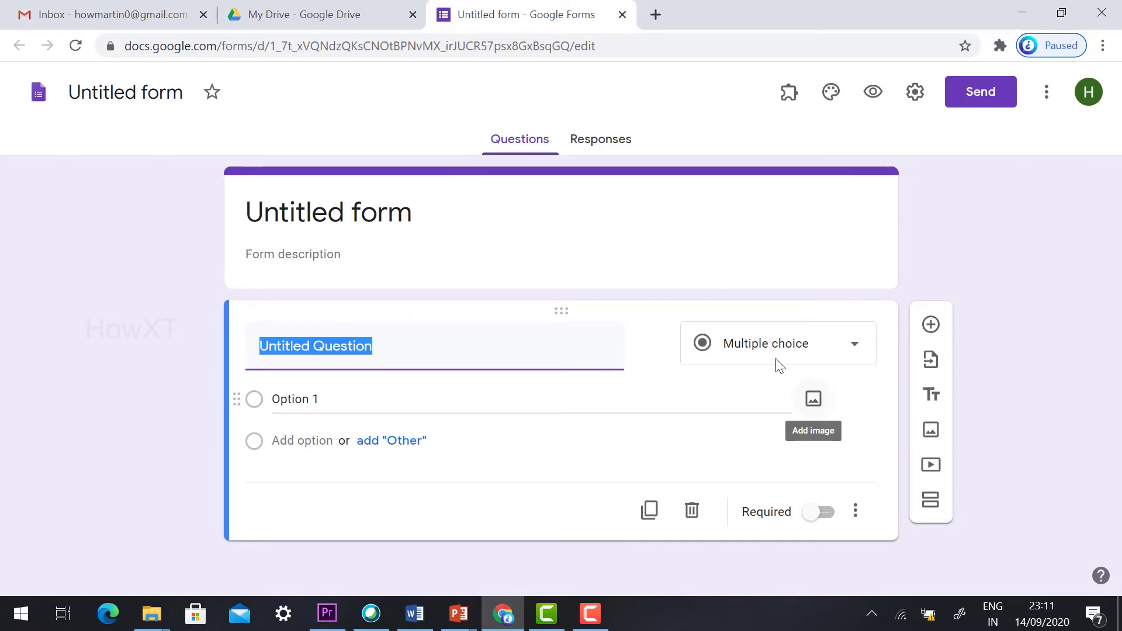
Title the form "Mathematics Online Test" and give the form file the same name
{"action": "left_click", "coordinate": [333, 217]}
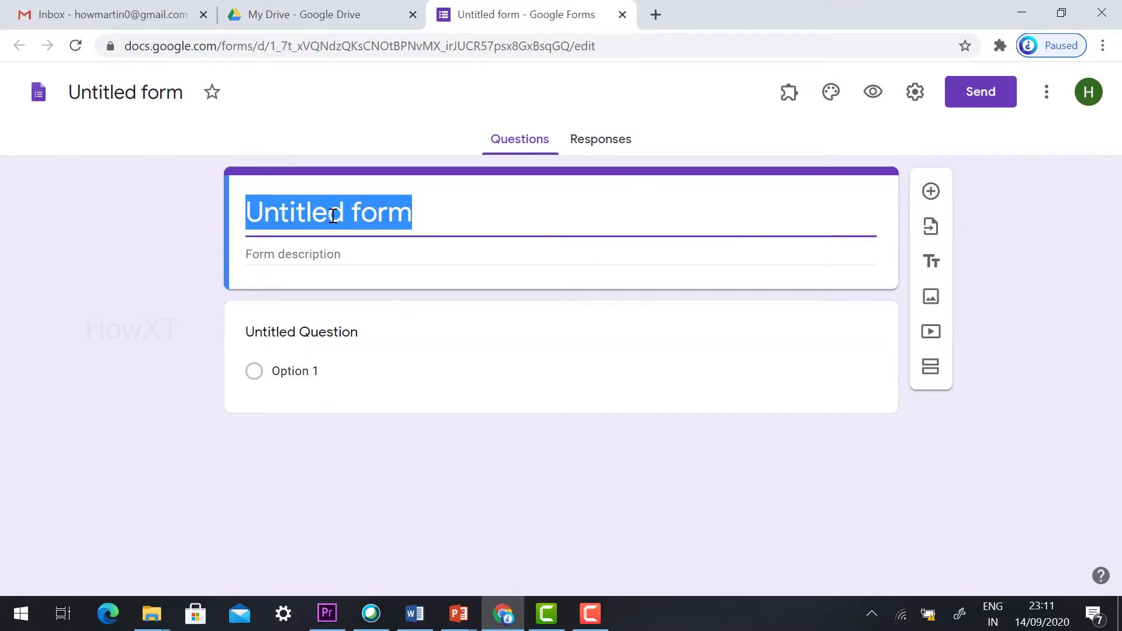
{"action": "type", "text": "Mathematics Online Test"}
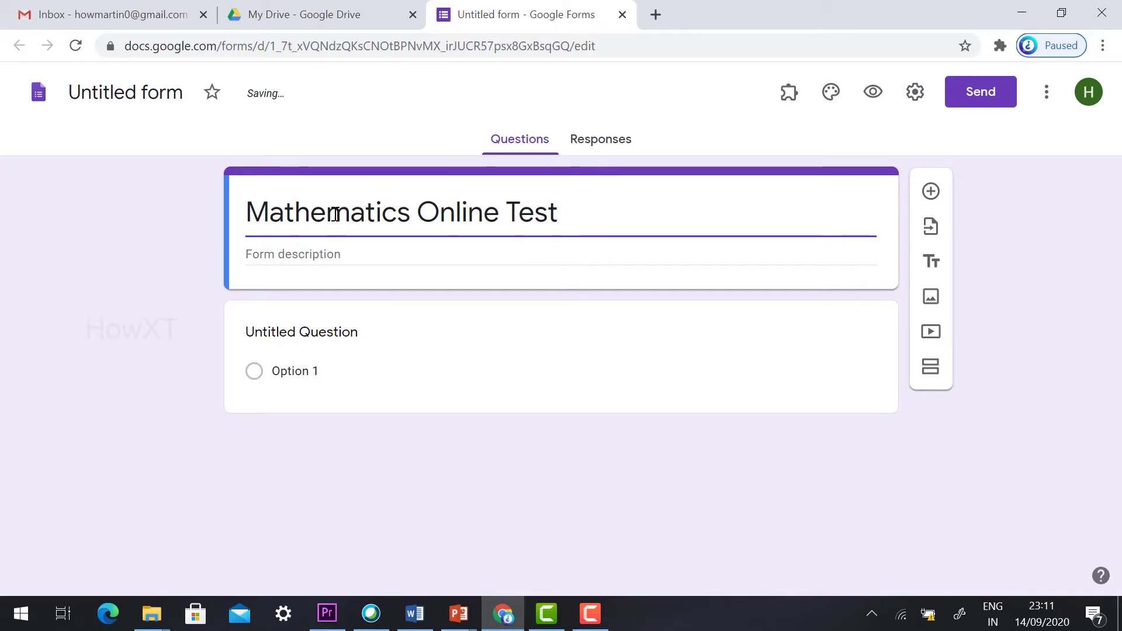
{"action": "left_click_drag", "start_coordinate": [559, 210], "coordinate": [196, 198]}
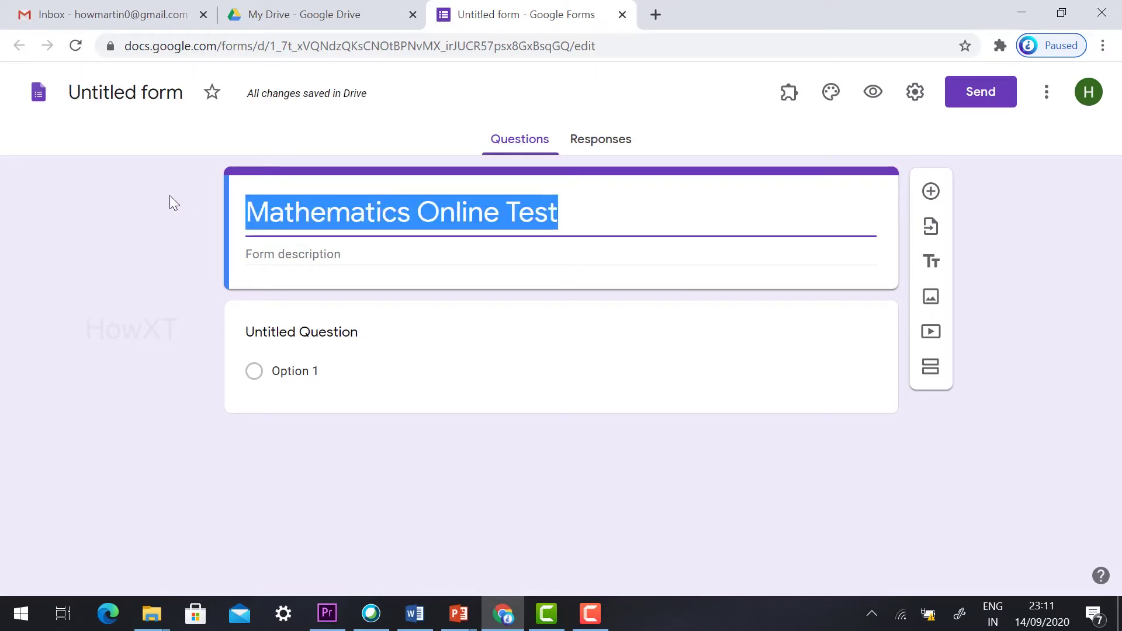
{"action": "left_click", "coordinate": [171, 94]}
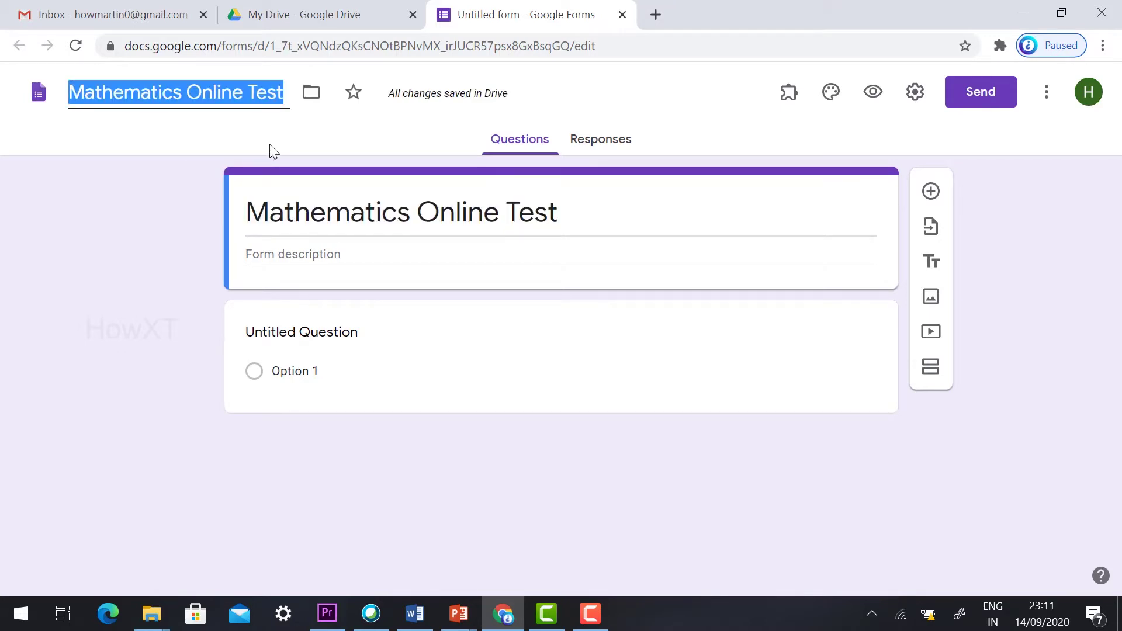
{"action": "triple_click", "coordinate": [640, 209]}
{"action": "left_click", "coordinate": [334, 257]}
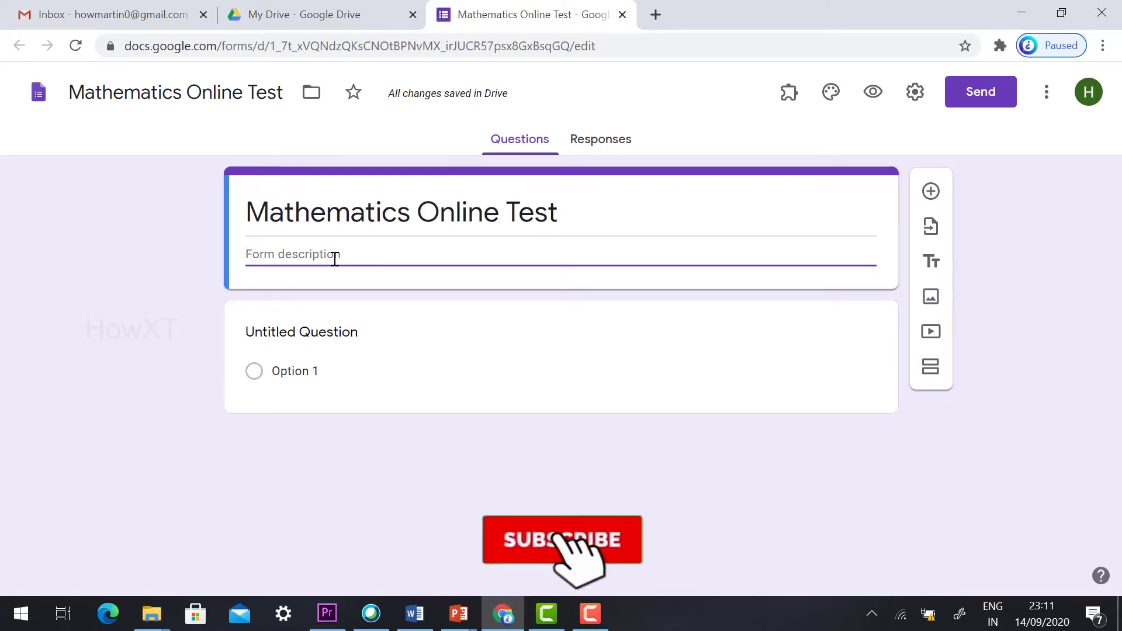
In the form settings, turn on Collect email addresses and Limit to 1 response
{"action": "left_click", "coordinate": [916, 93]}
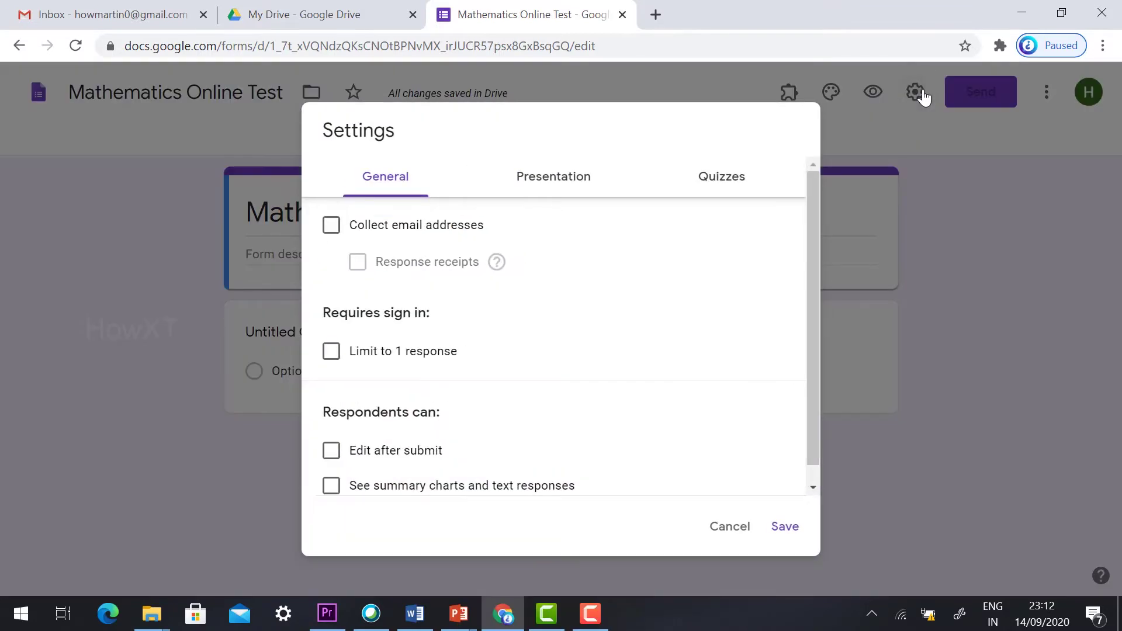
{"action": "left_click", "coordinate": [332, 234]}
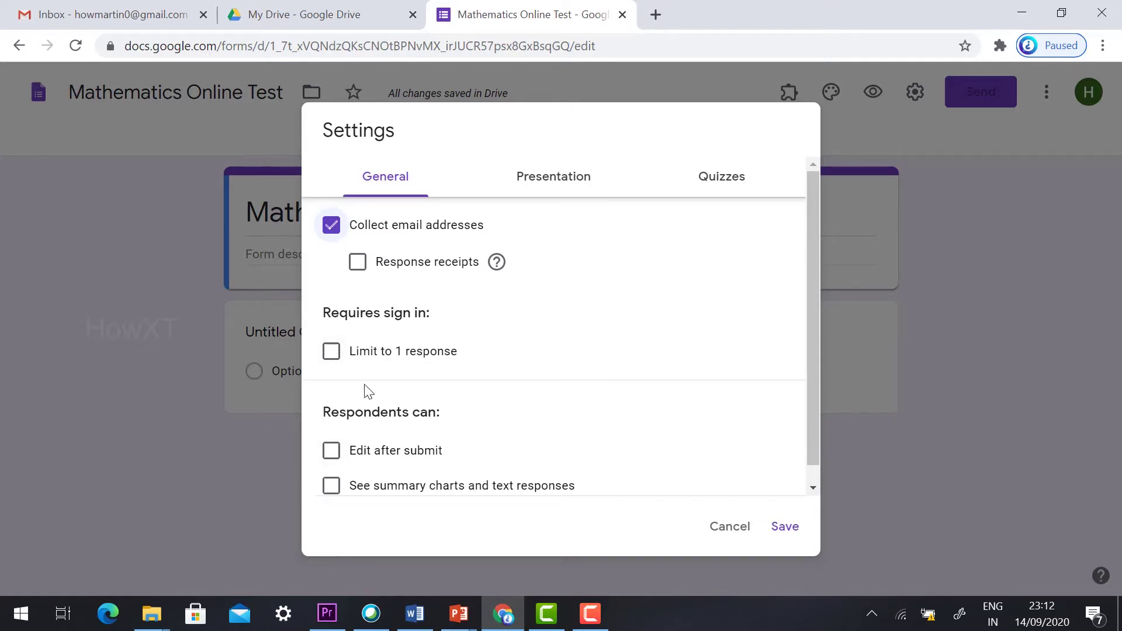
{"action": "left_click", "coordinate": [329, 353]}
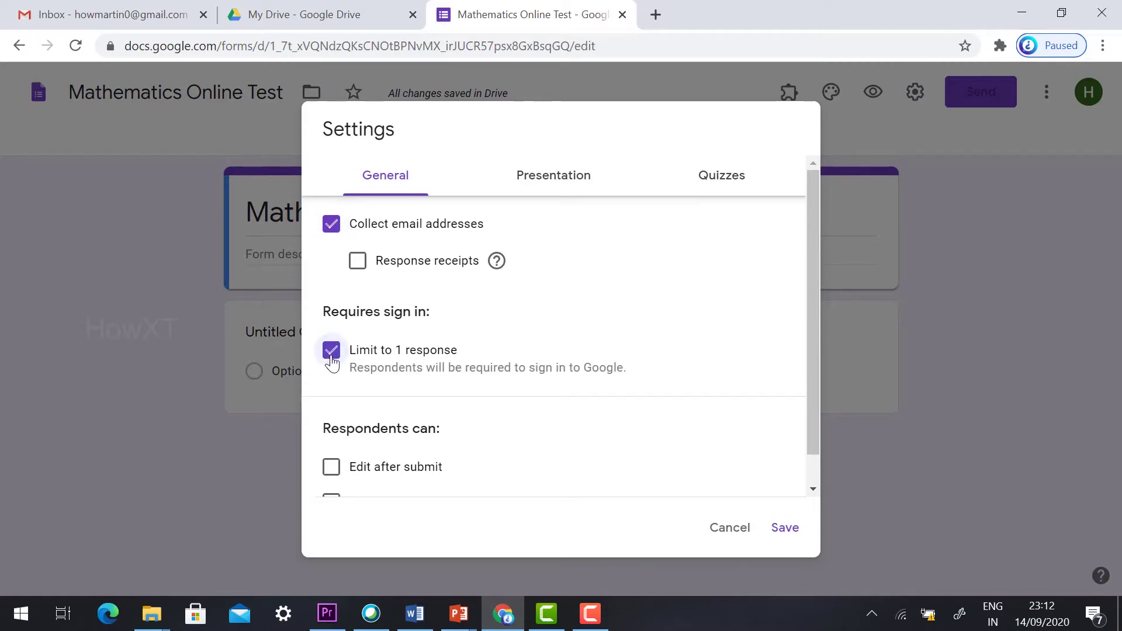
{"action": "scroll", "coordinate": [761, 321], "scroll_direction": "down", "scroll_amount": 1}
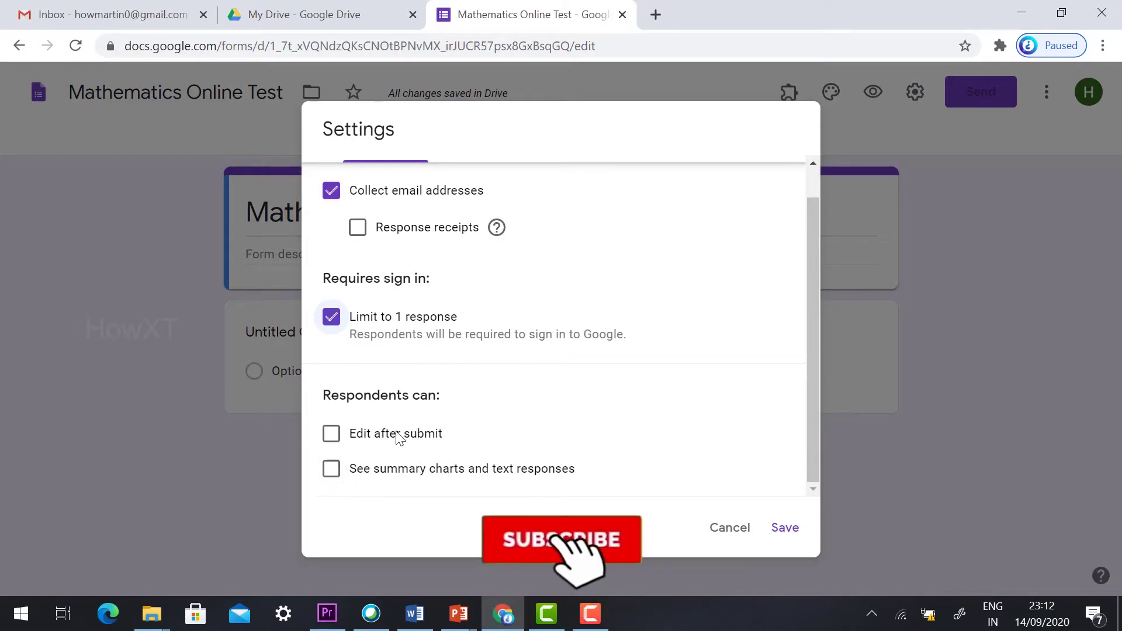
{"action": "scroll", "coordinate": [564, 426], "scroll_direction": "up", "scroll_amount": 1}
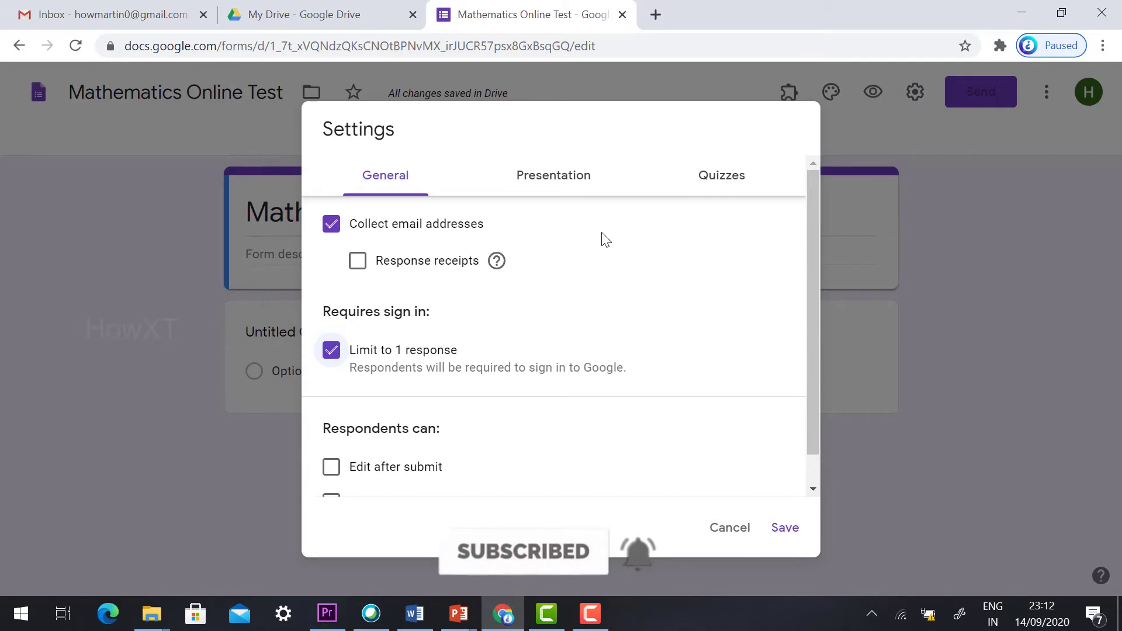
Make the form a quiz with grades released later after manual review, keep missed questions visible to respondents, and save the settings
{"action": "left_click", "coordinate": [581, 193]}
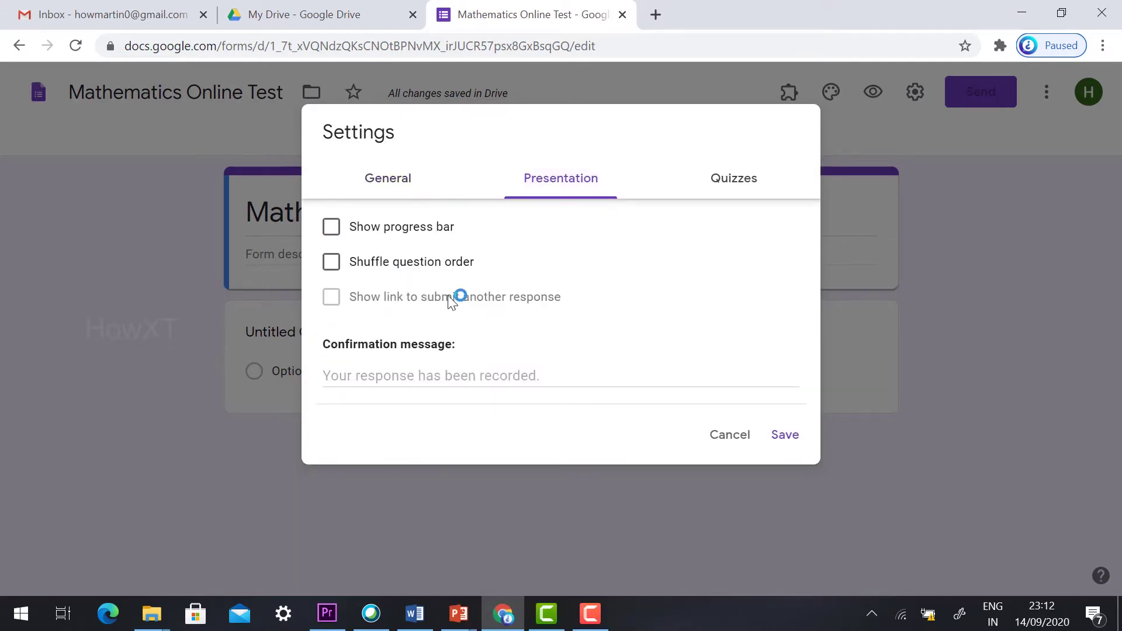
{"action": "left_click", "coordinate": [742, 179]}
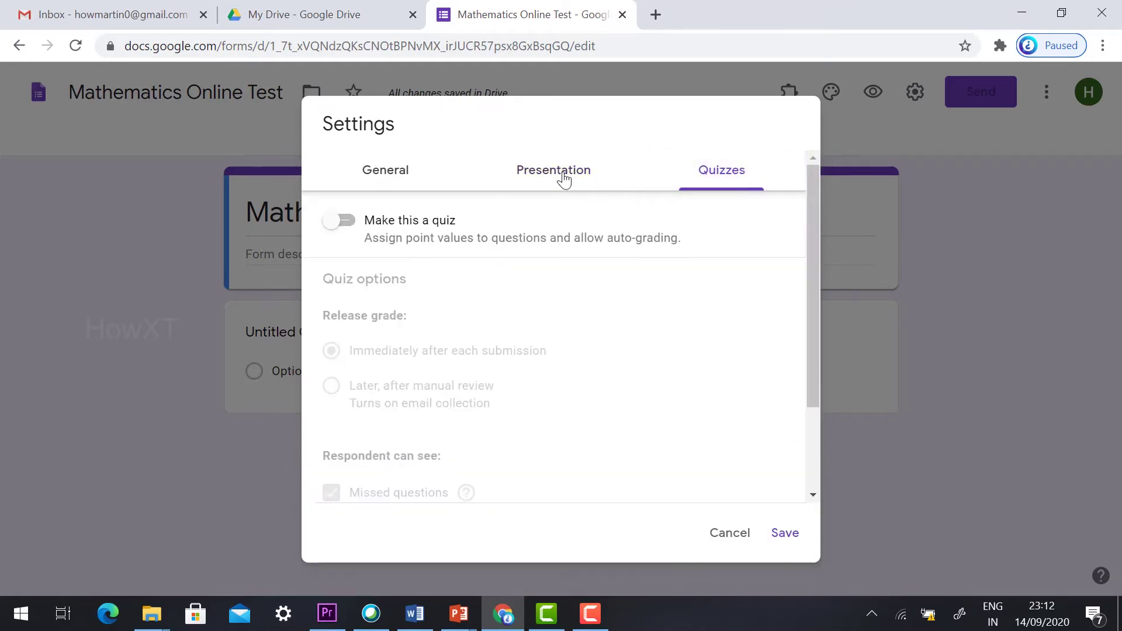
{"action": "left_click", "coordinate": [339, 233]}
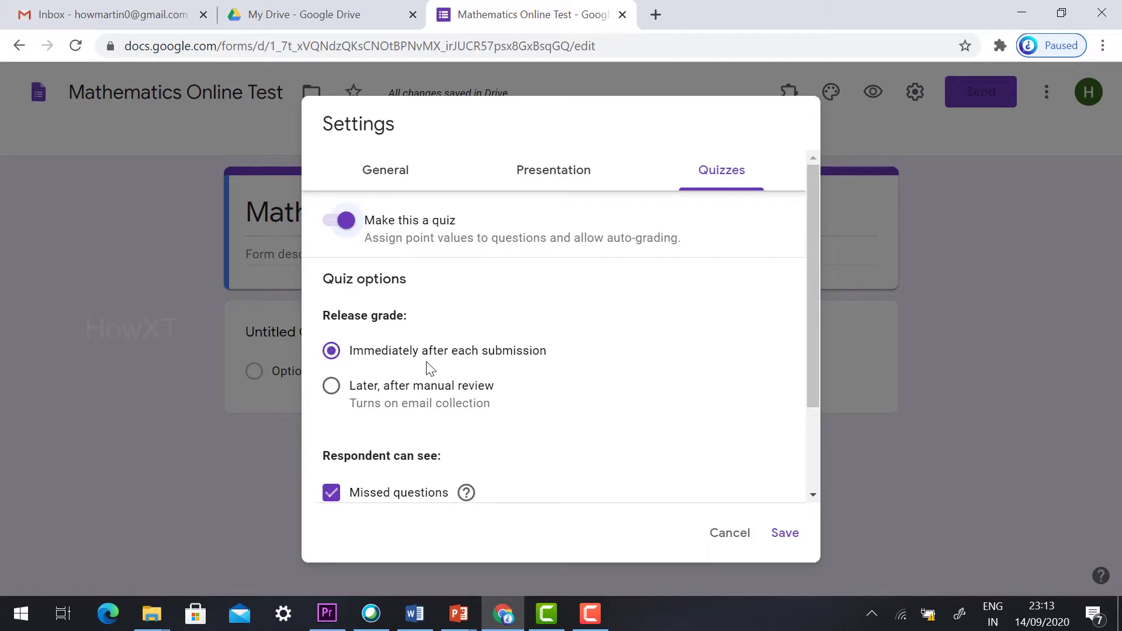
{"action": "left_click", "coordinate": [332, 387]}
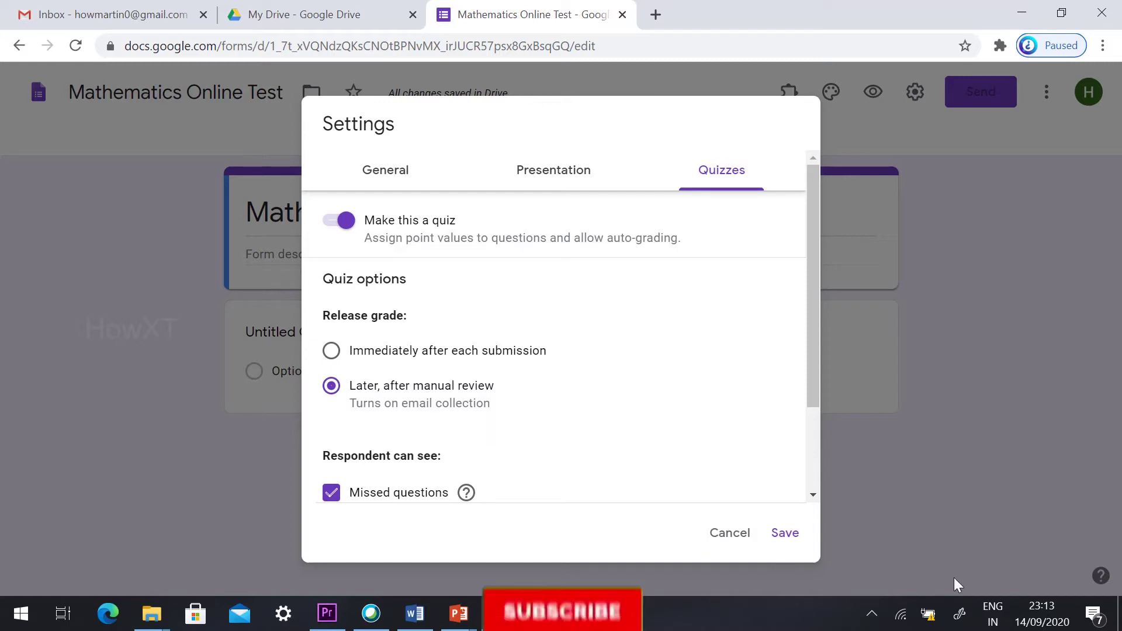
{"action": "left_click_drag", "start_coordinate": [817, 388], "coordinate": [805, 491]}
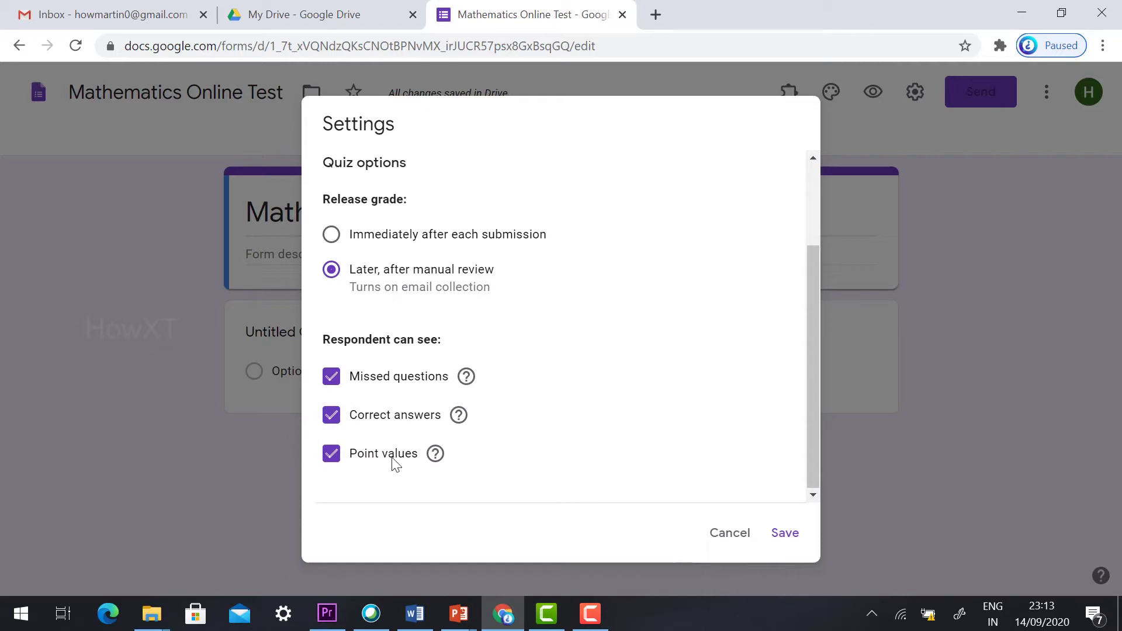
{"action": "left_click", "coordinate": [330, 379]}
{"action": "left_click", "coordinate": [331, 378]}
{"action": "left_click", "coordinate": [784, 533]}
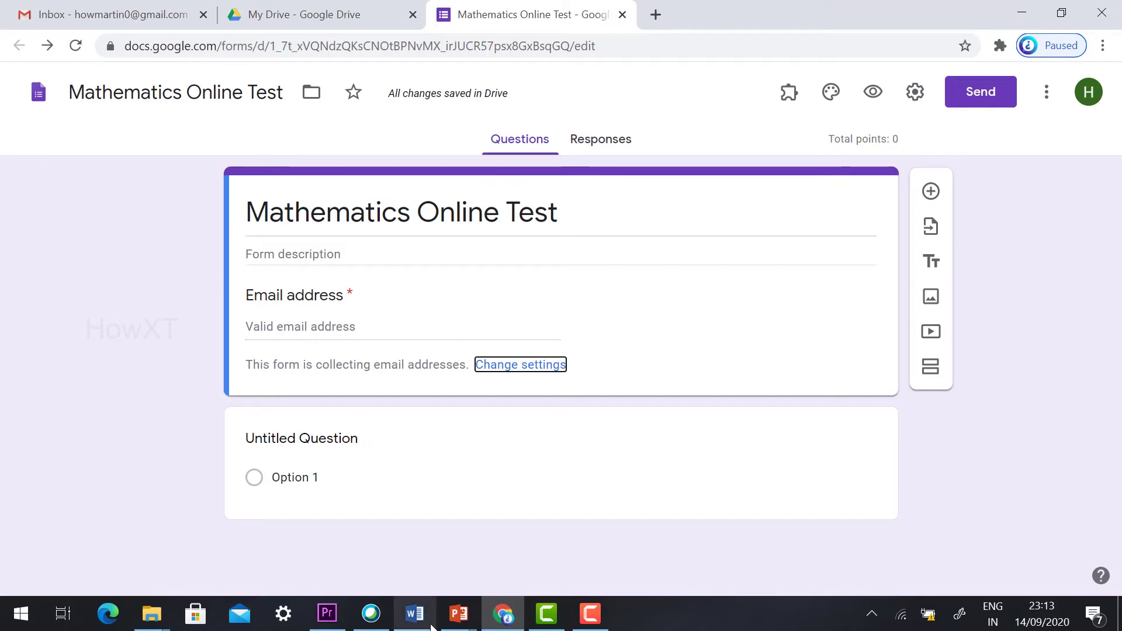
Switch to the question paper in Word, bring question 1 into view and launch Snipping Tool
{"action": "left_click", "coordinate": [413, 618]}
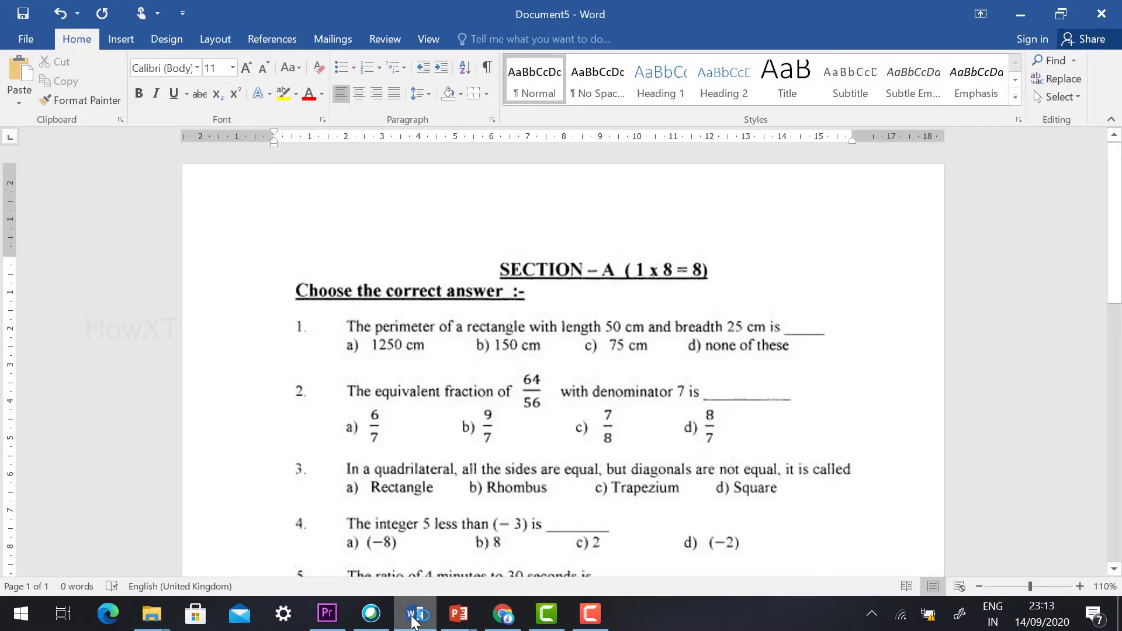
{"action": "scroll", "coordinate": [632, 351], "scroll_direction": "down", "scroll_amount": 1}
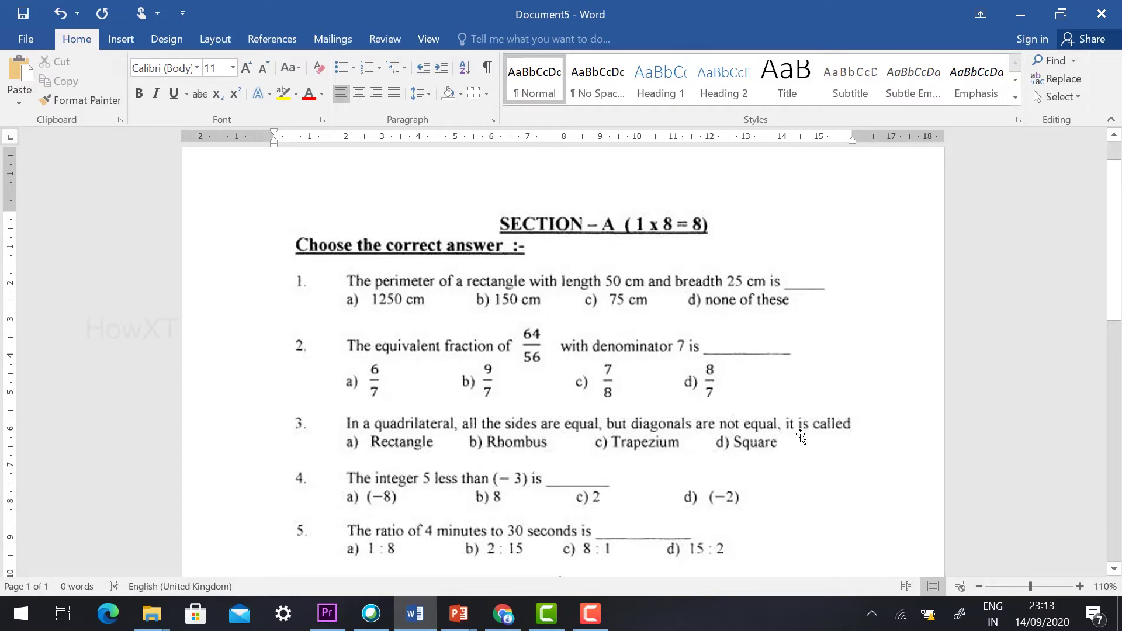
{"action": "left_click", "coordinate": [21, 613]}
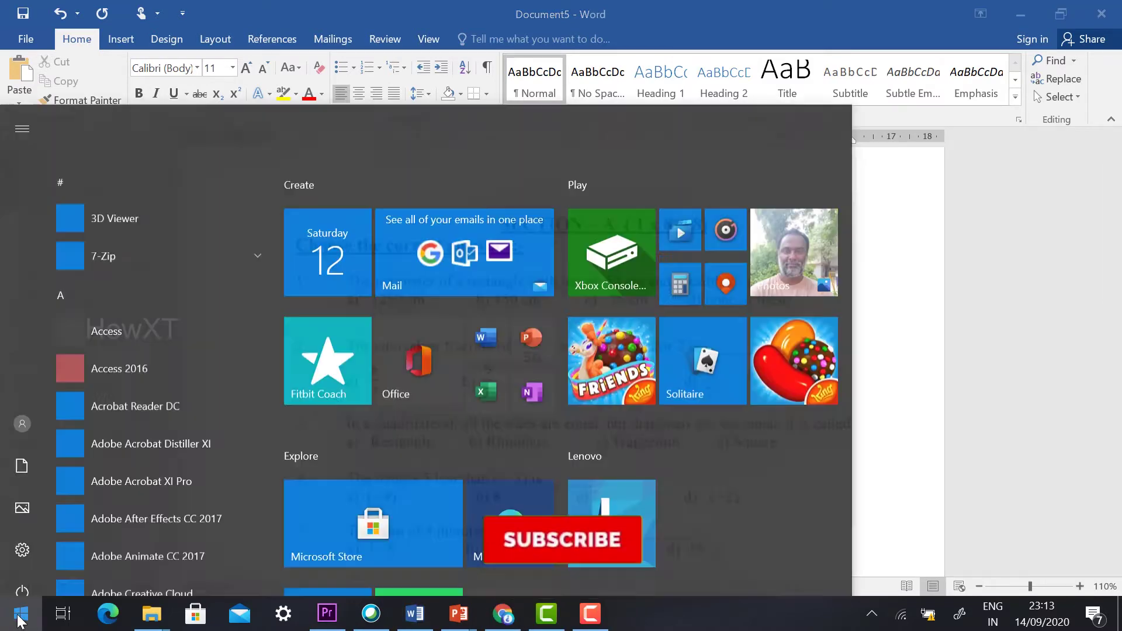
{"action": "type", "text": "sn"}
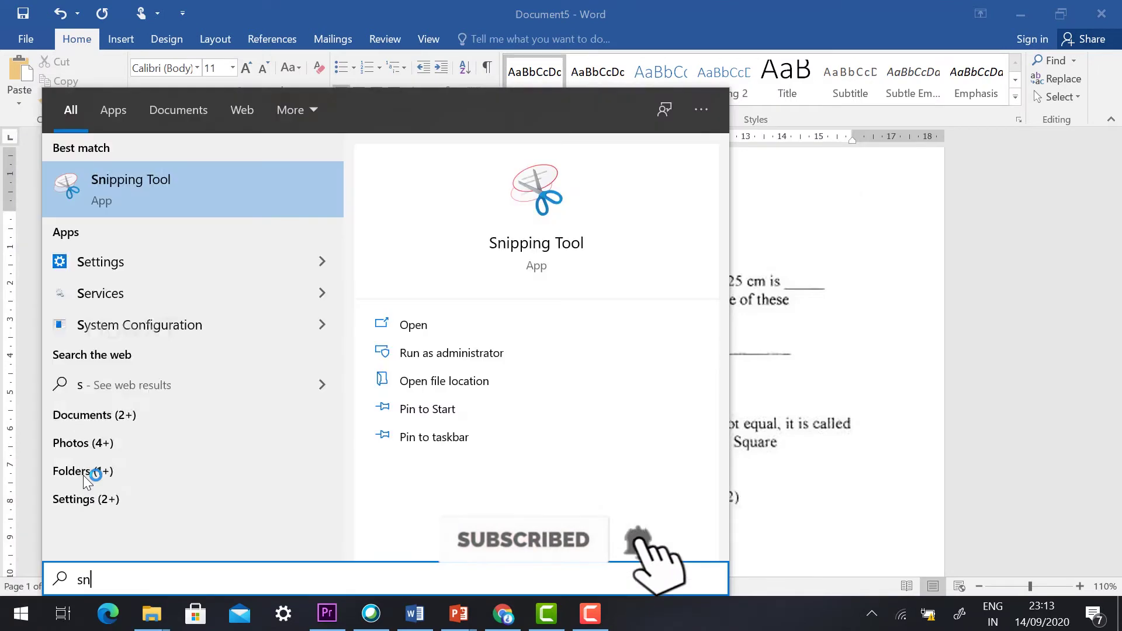
{"action": "type", "text": "ip"}
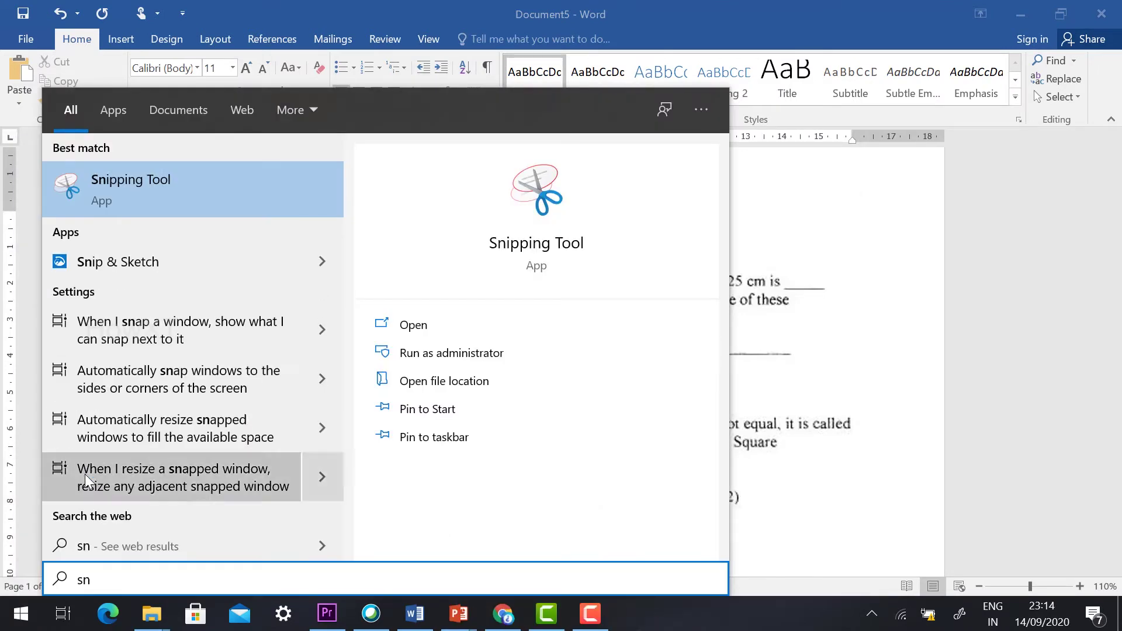
{"action": "type", "text": "pin"}
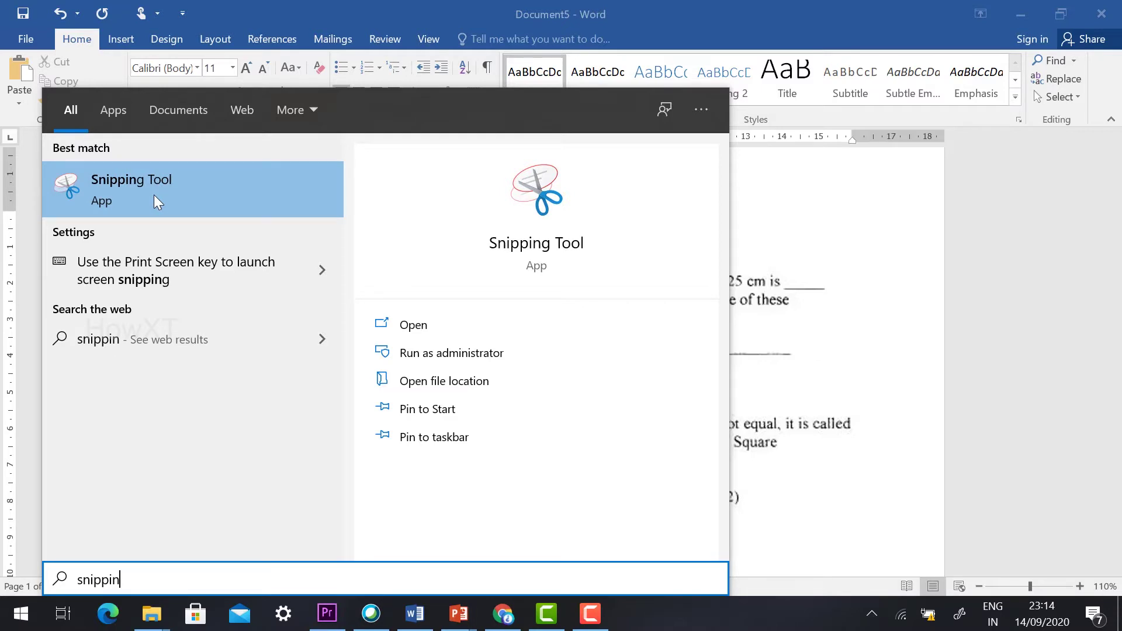
{"action": "left_click", "coordinate": [131, 199]}
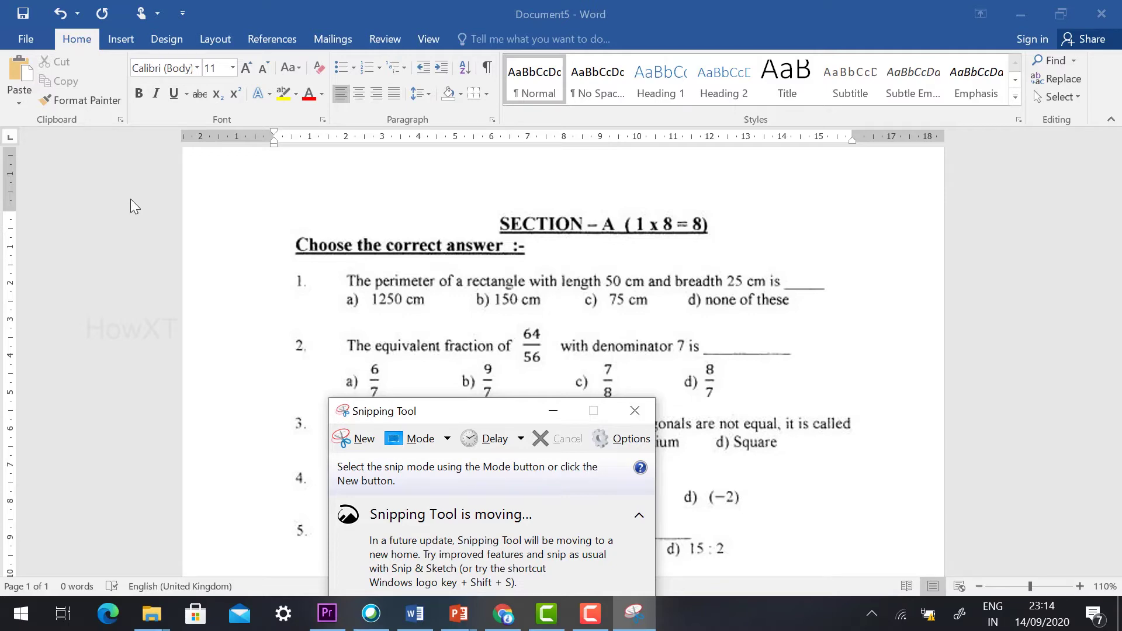
Capture a new snip of question 1 about the rectangle's perimeter, including its four answer options
{"action": "key", "text": "super"}
{"action": "type", "text": "sni"}
{"action": "left_click", "coordinate": [131, 199]}
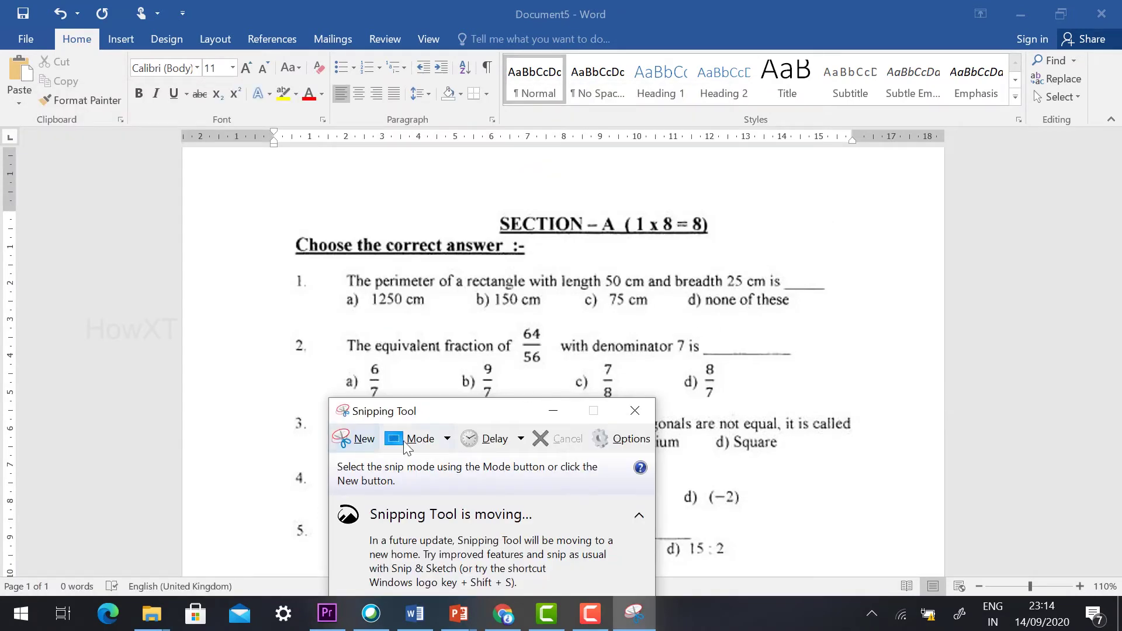
{"action": "left_click", "coordinate": [358, 444]}
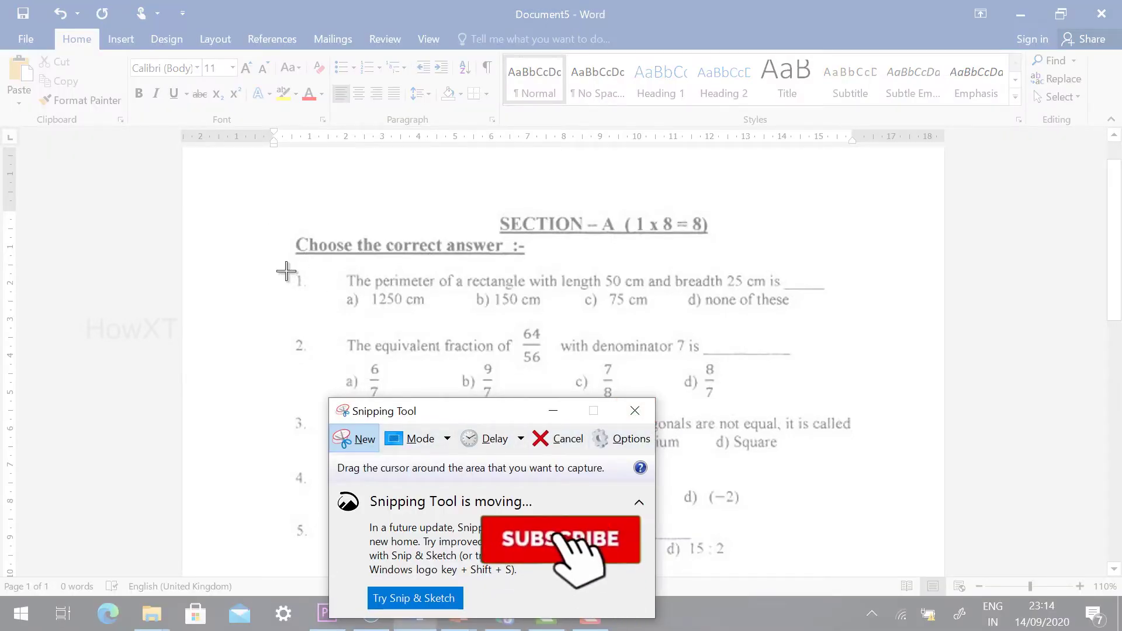
{"action": "left_click_drag", "start_coordinate": [282, 264], "coordinate": [856, 318]}
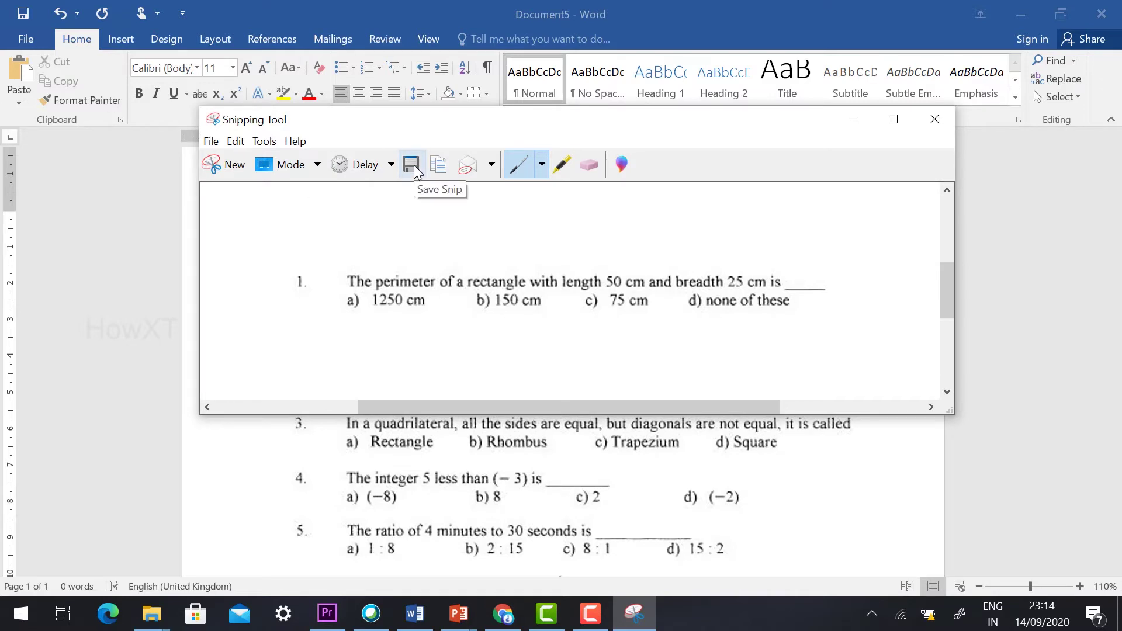
Start saving the question 1 snip and create a folder named "maths Question paper" inside Pictures
{"action": "left_click", "coordinate": [211, 141]}
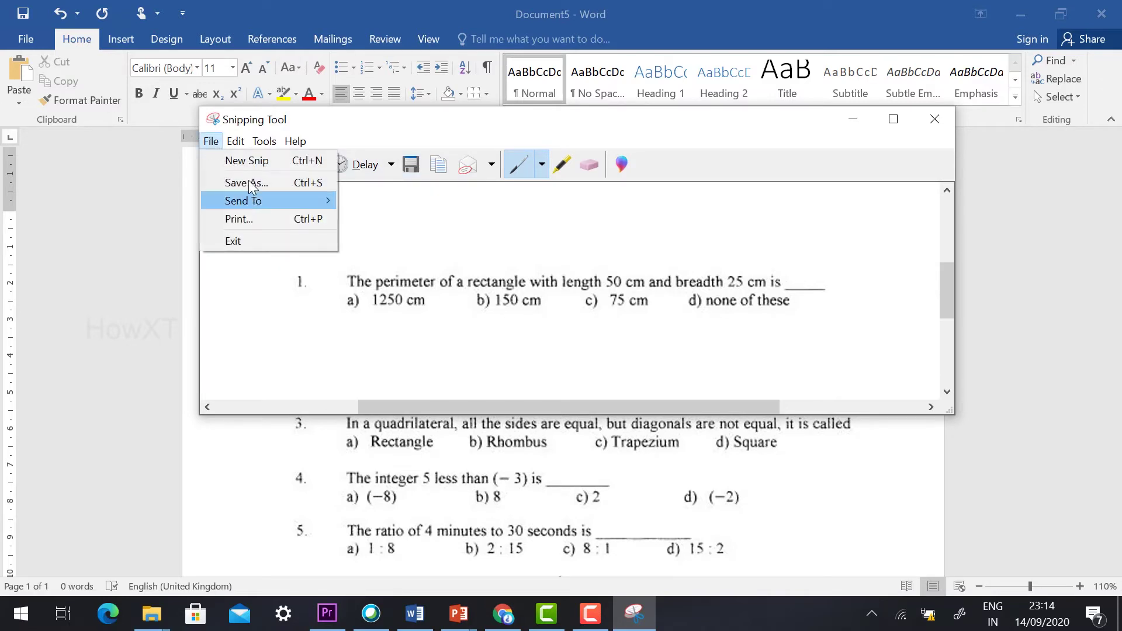
{"action": "left_click", "coordinate": [412, 166]}
{"action": "left_click", "coordinate": [412, 166]}
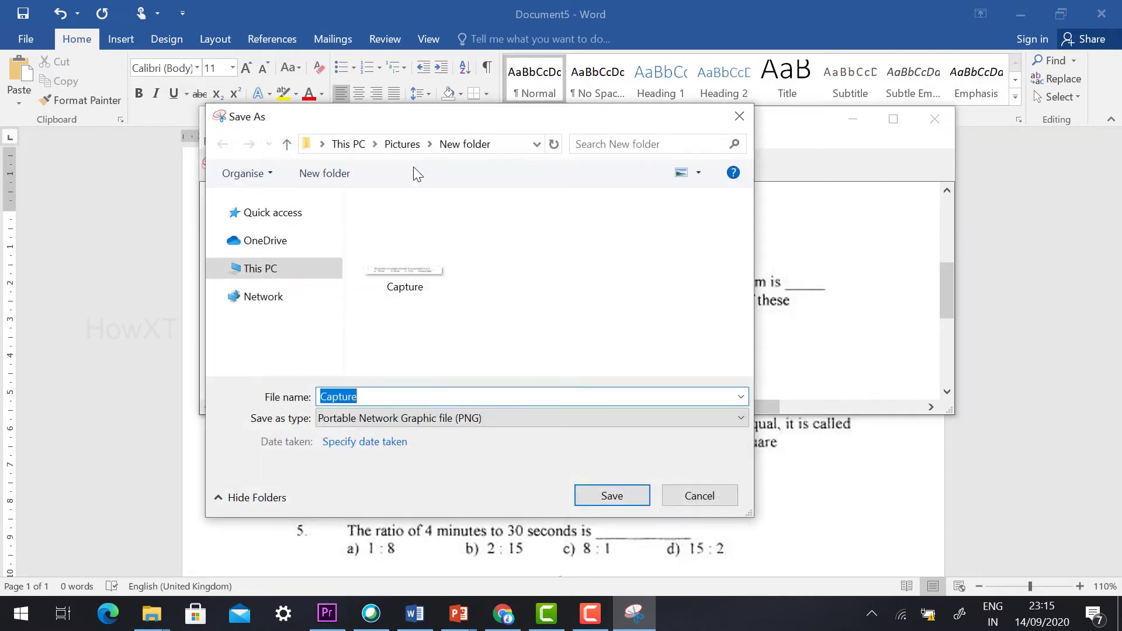
{"action": "left_click", "coordinate": [412, 144]}
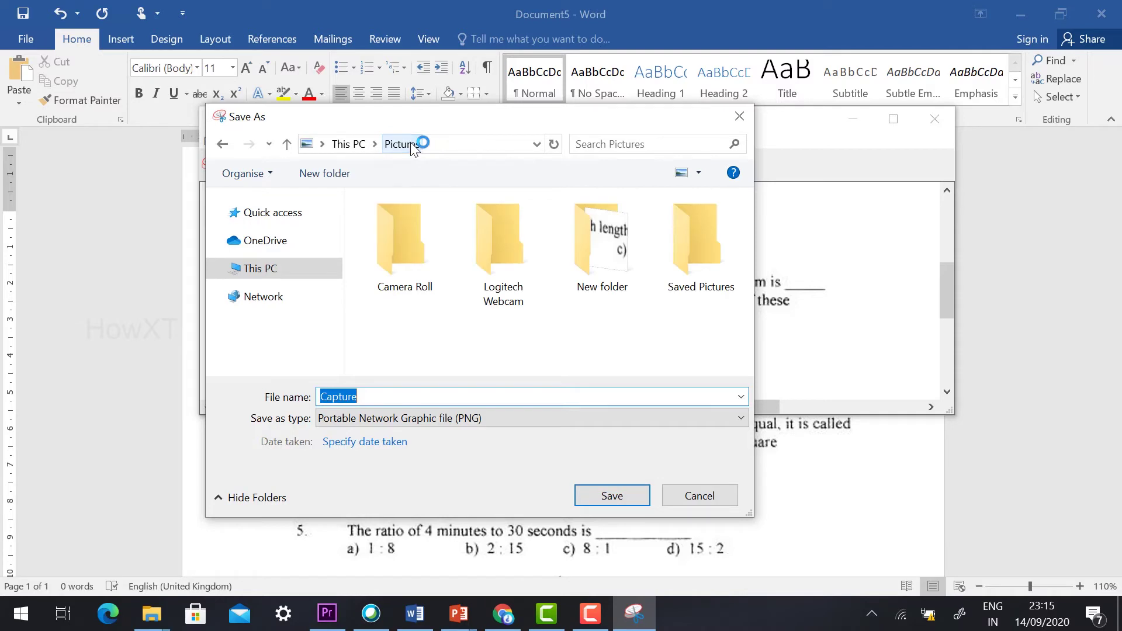
{"action": "right_click", "coordinate": [399, 323]}
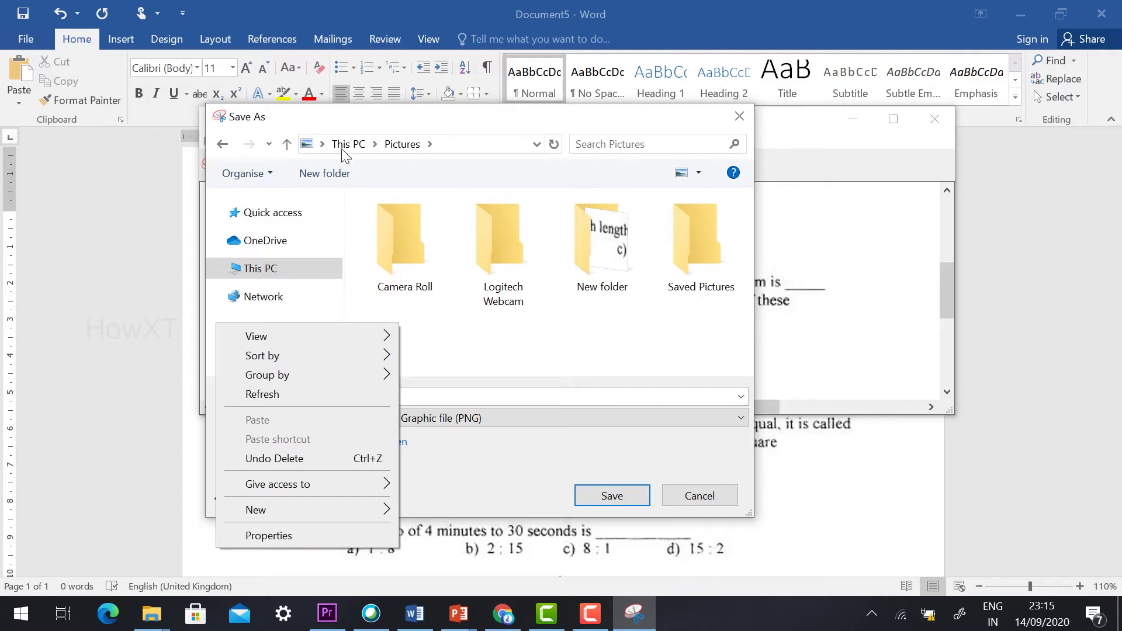
{"action": "left_click", "coordinate": [403, 145]}
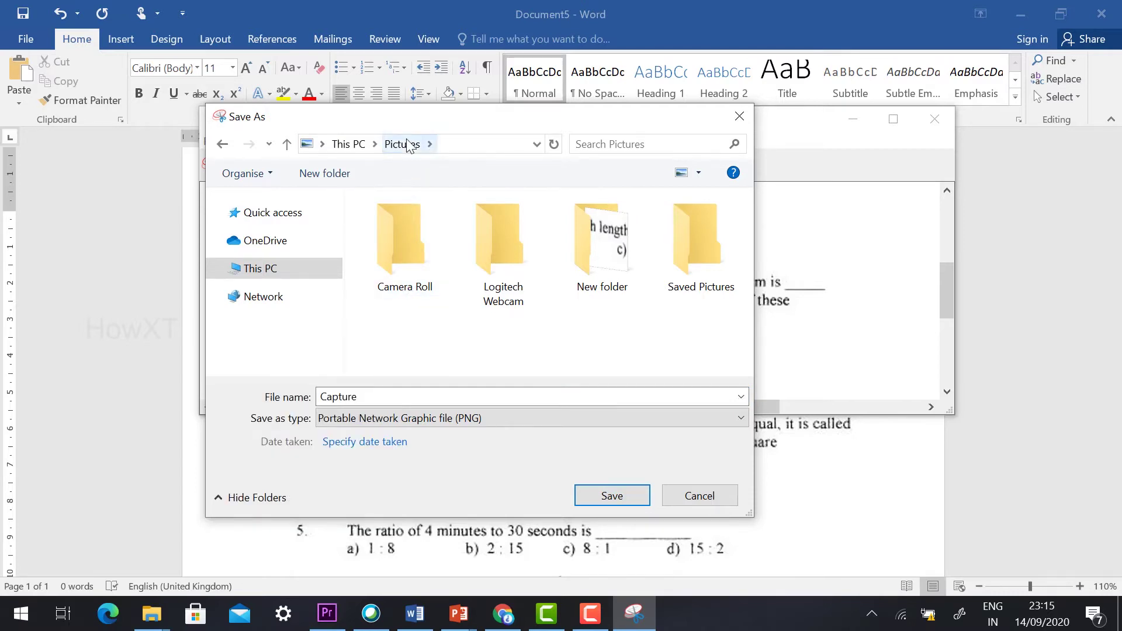
{"action": "right_click", "coordinate": [411, 311]}
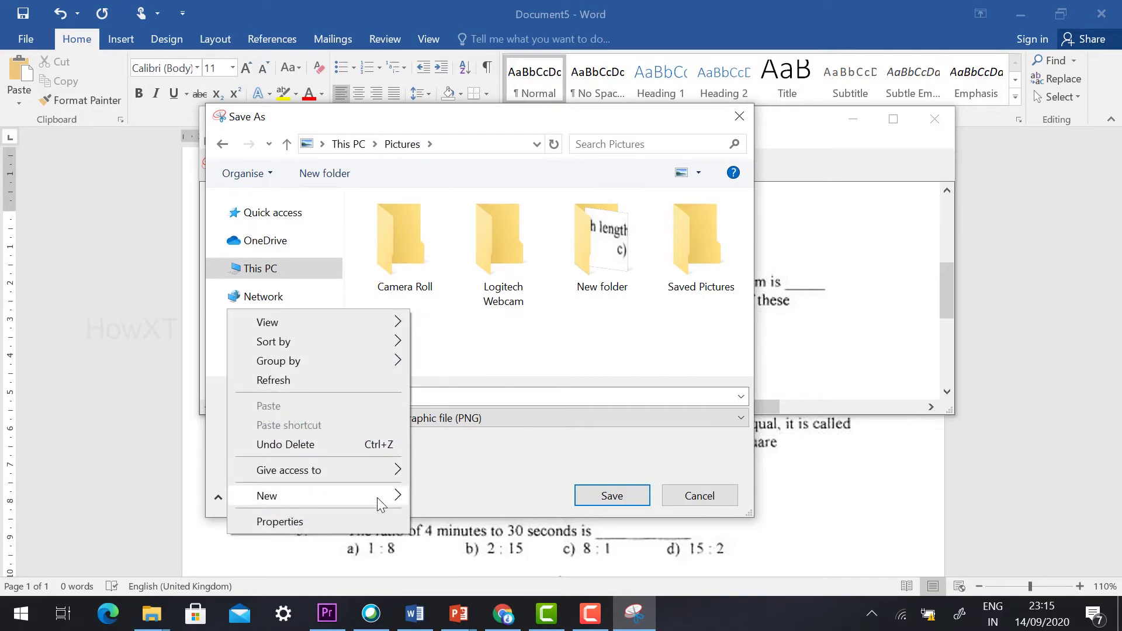
{"action": "mouse_move", "coordinate": [381, 503]}
{"action": "left_click", "coordinate": [475, 275]}
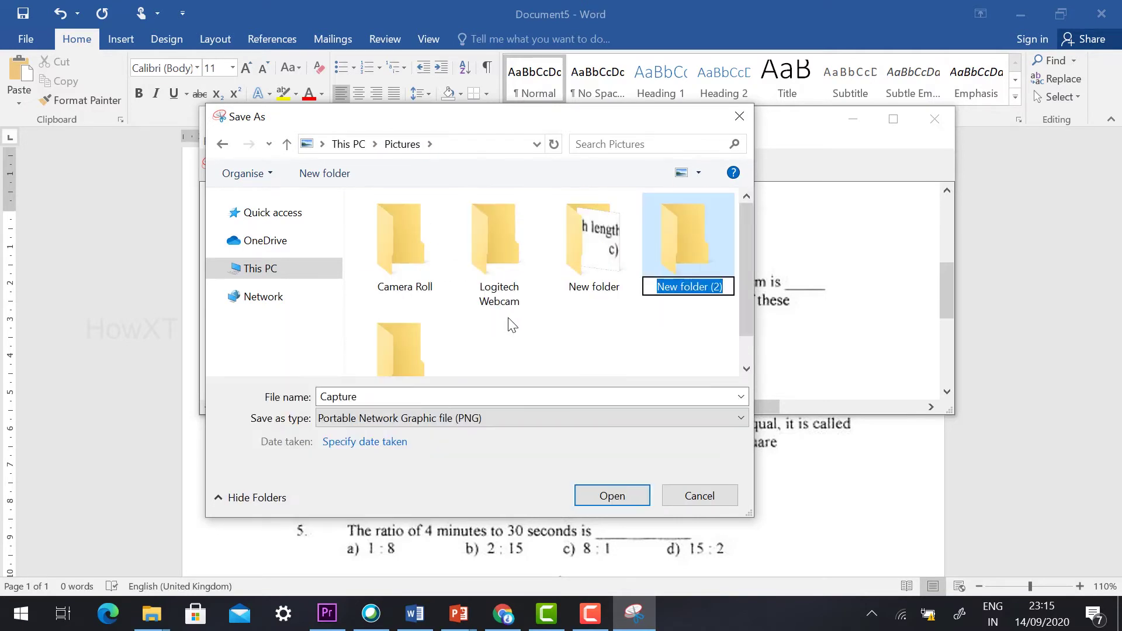
{"action": "type", "text": "maths "}
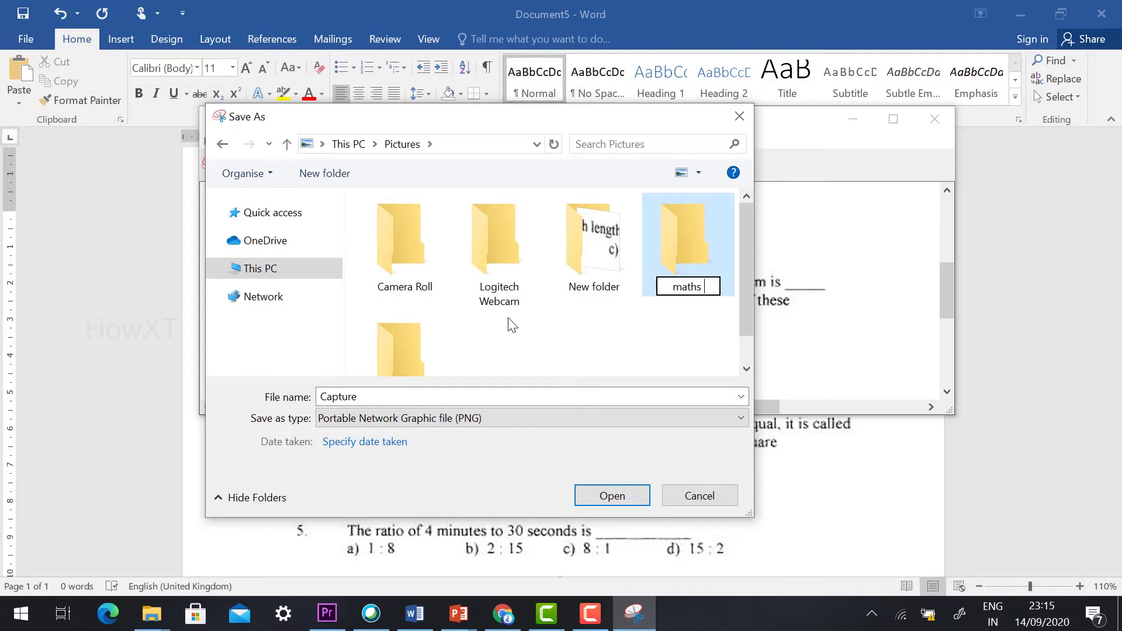
{"action": "type", "text": "Question paper"}
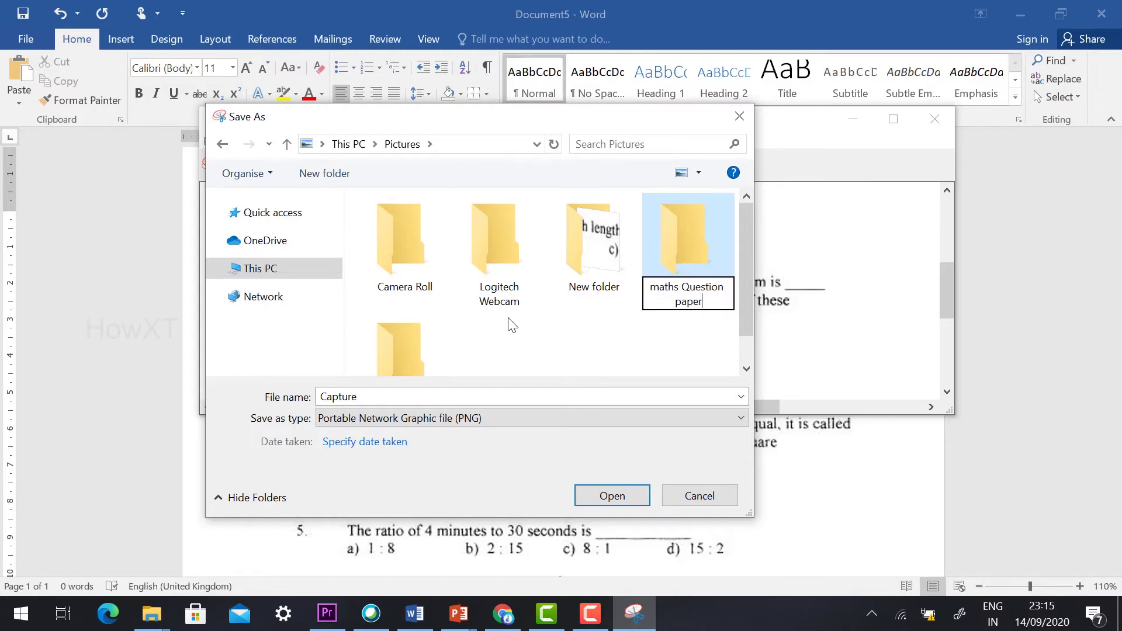
{"action": "key", "text": "Return"}
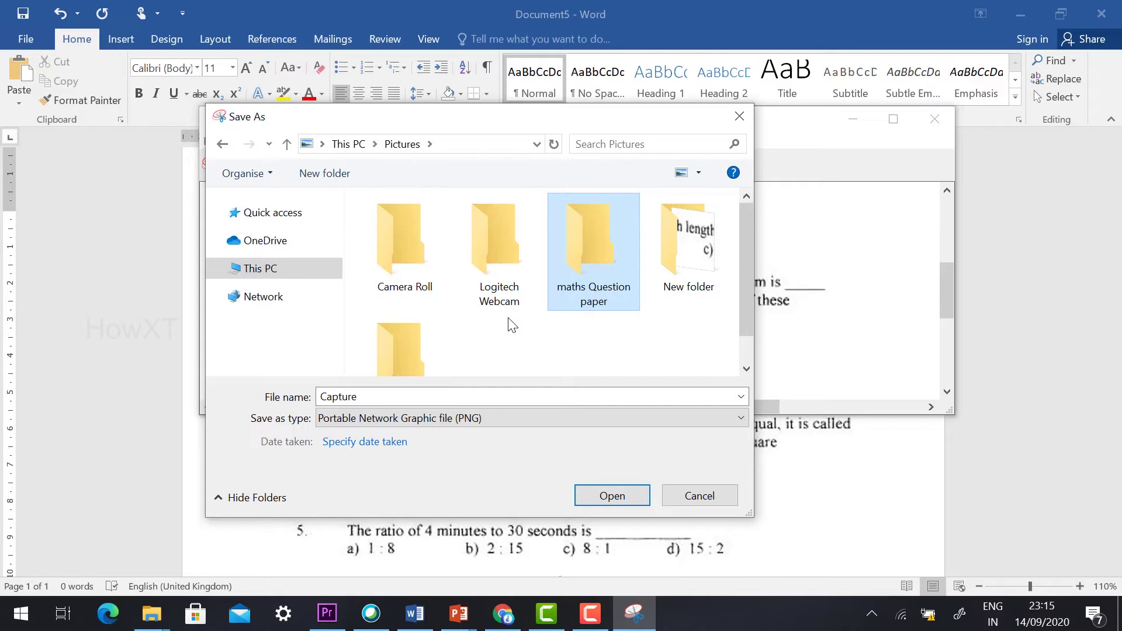
Save the snip in the maths Question paper folder as a PNG file named 1
{"action": "key", "text": "Return"}
{"action": "double_click", "coordinate": [387, 402]}
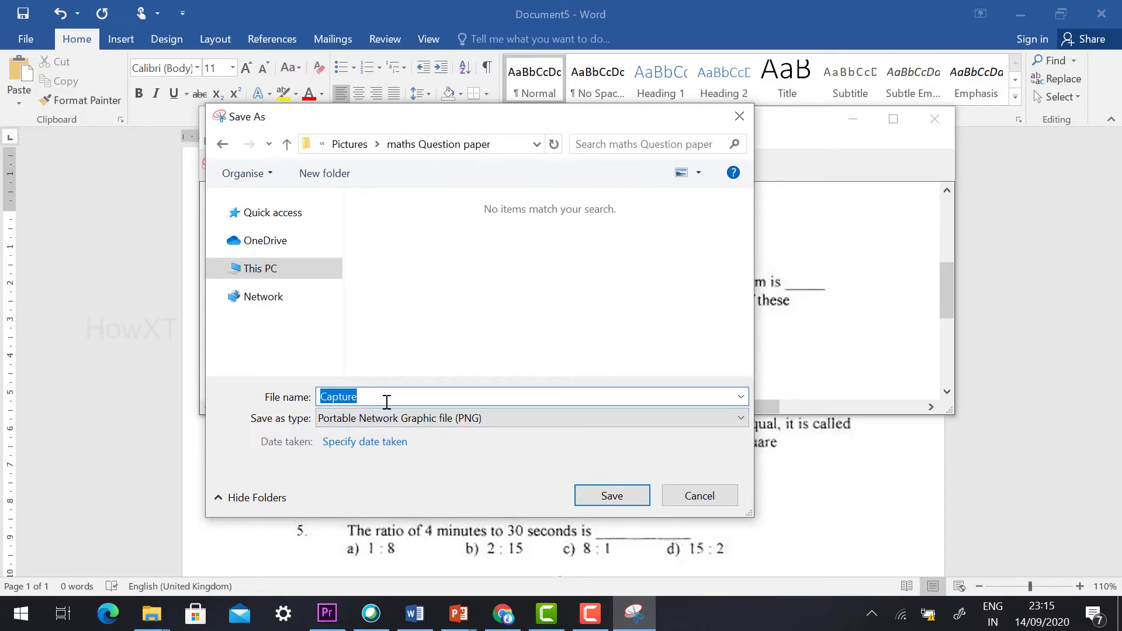
{"action": "type", "text": "1"}
{"action": "left_click", "coordinate": [578, 493]}
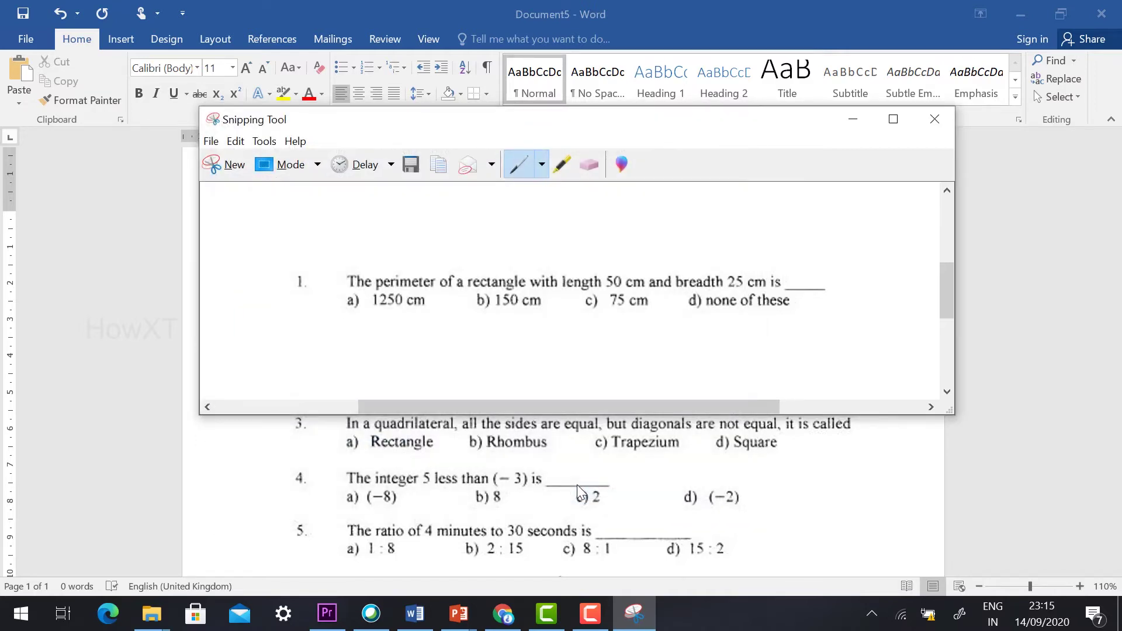
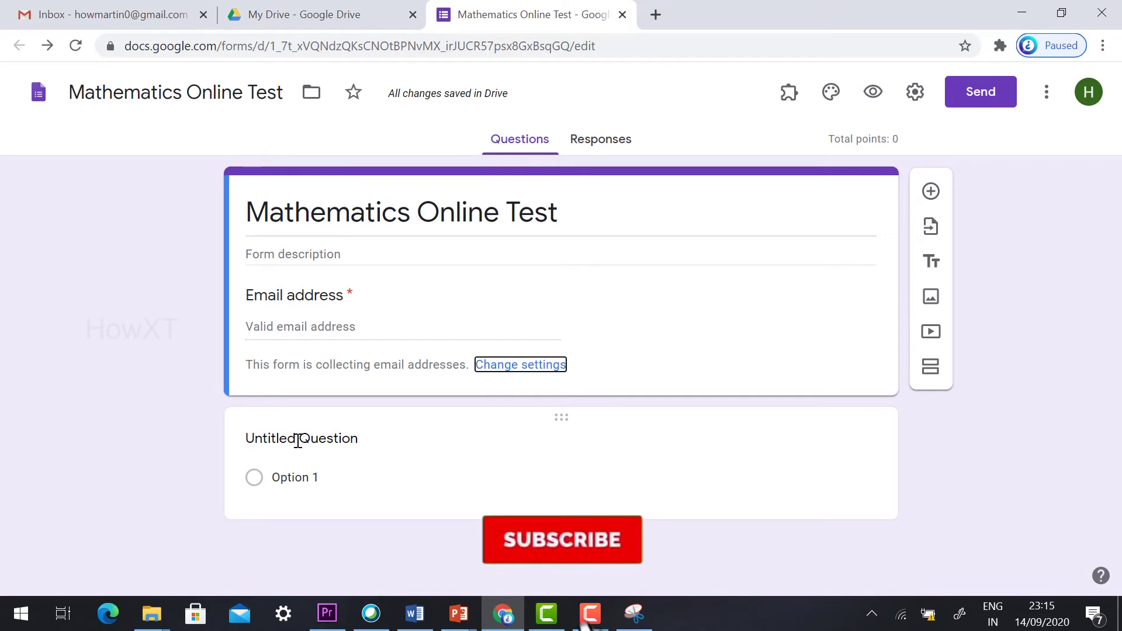
In the Mathematics Online Test form, replace the untitled question's title with Q1
{"action": "left_click", "coordinate": [295, 438]}
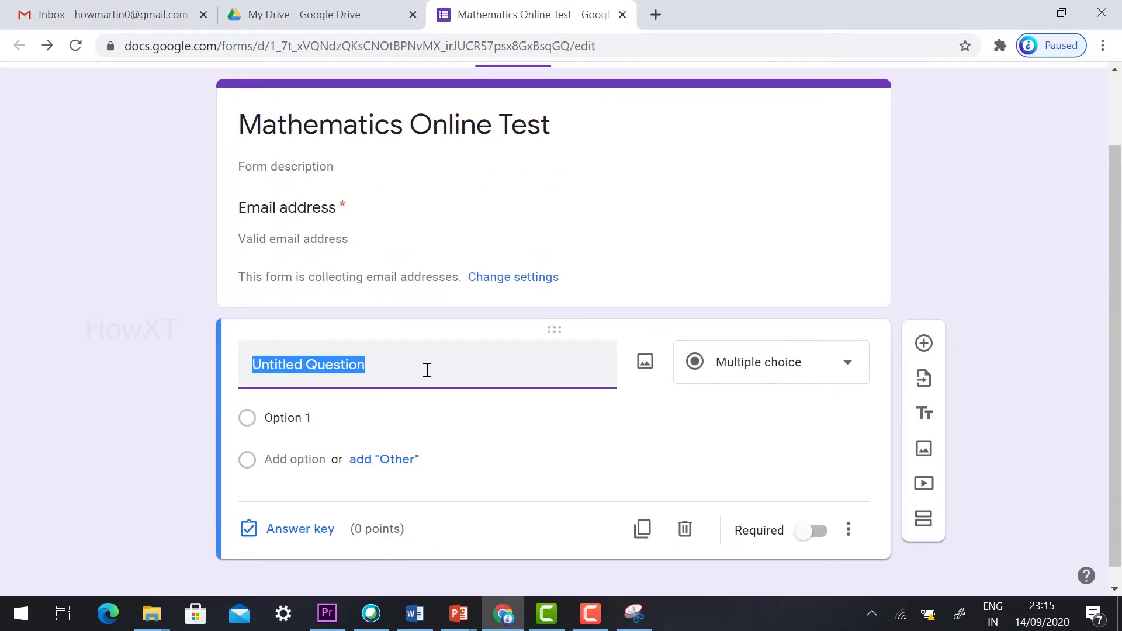
{"action": "left_click", "coordinate": [277, 365]}
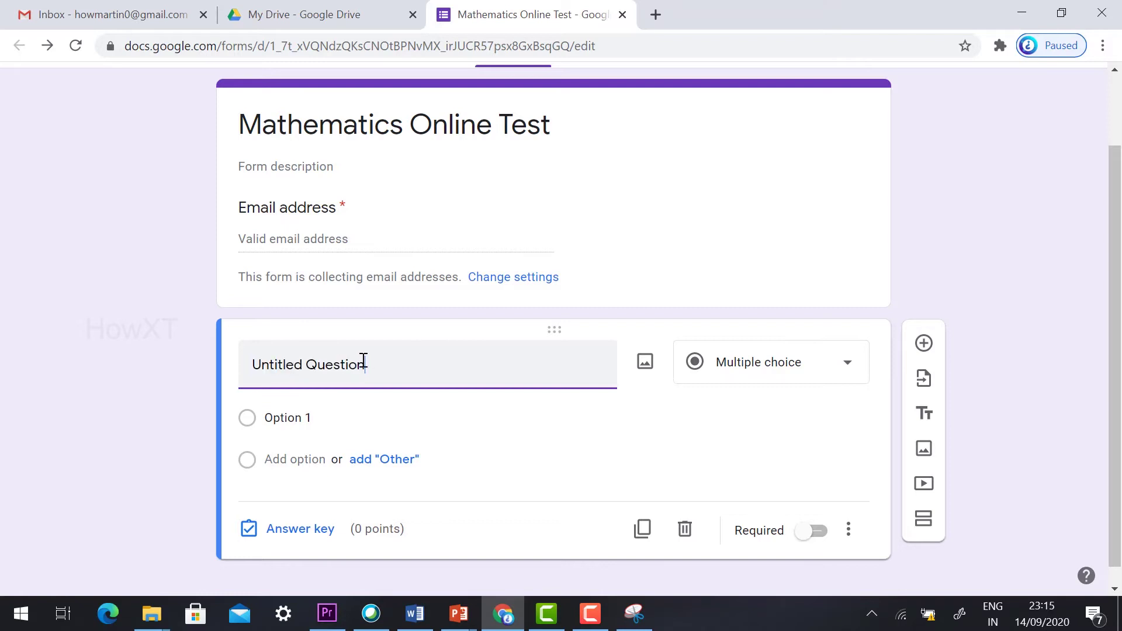
{"action": "left_click_drag", "start_coordinate": [380, 360], "coordinate": [210, 360]}
{"action": "type", "text": "Q1"}
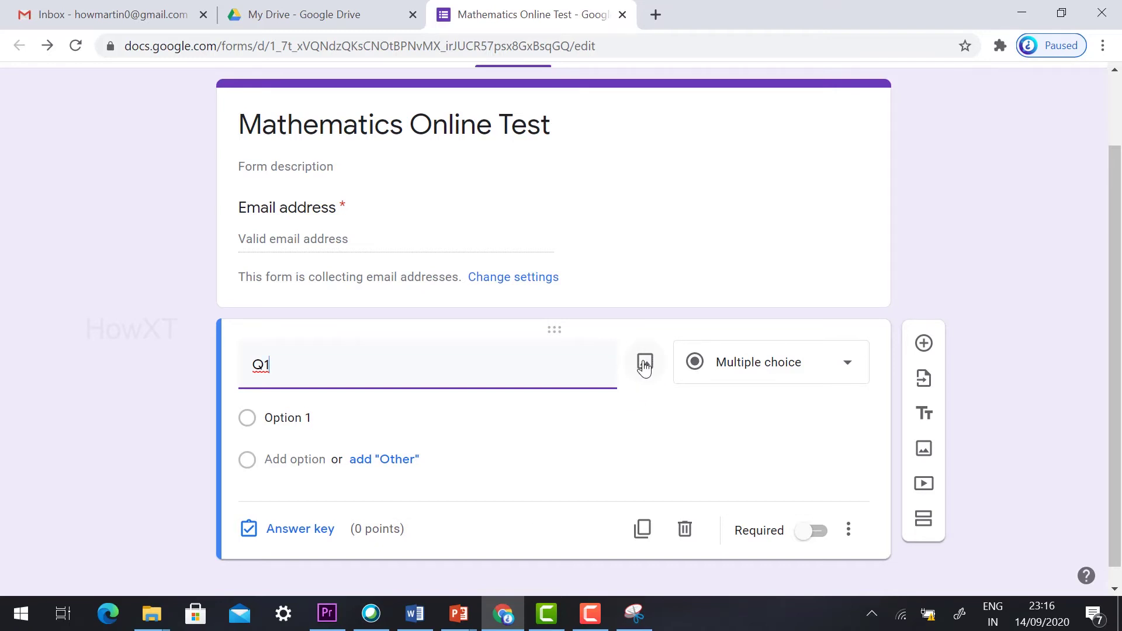
Add image 1 from the maths Question paper folder in Pictures to the first question
{"action": "left_click", "coordinate": [645, 364]}
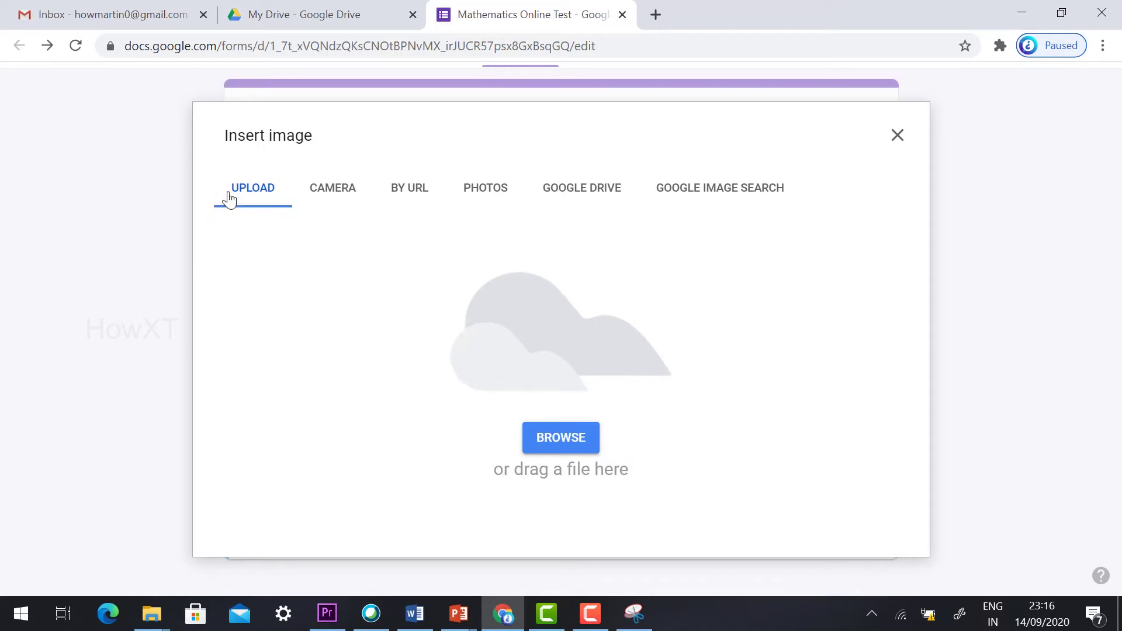
{"action": "left_click", "coordinate": [576, 438]}
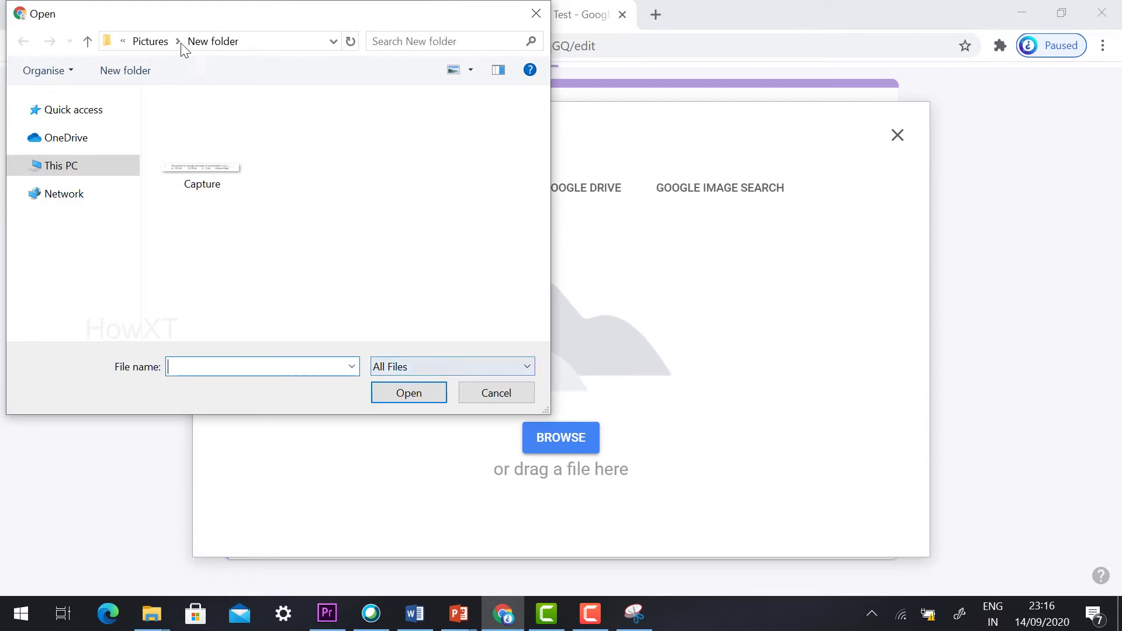
{"action": "left_click", "coordinate": [149, 42]}
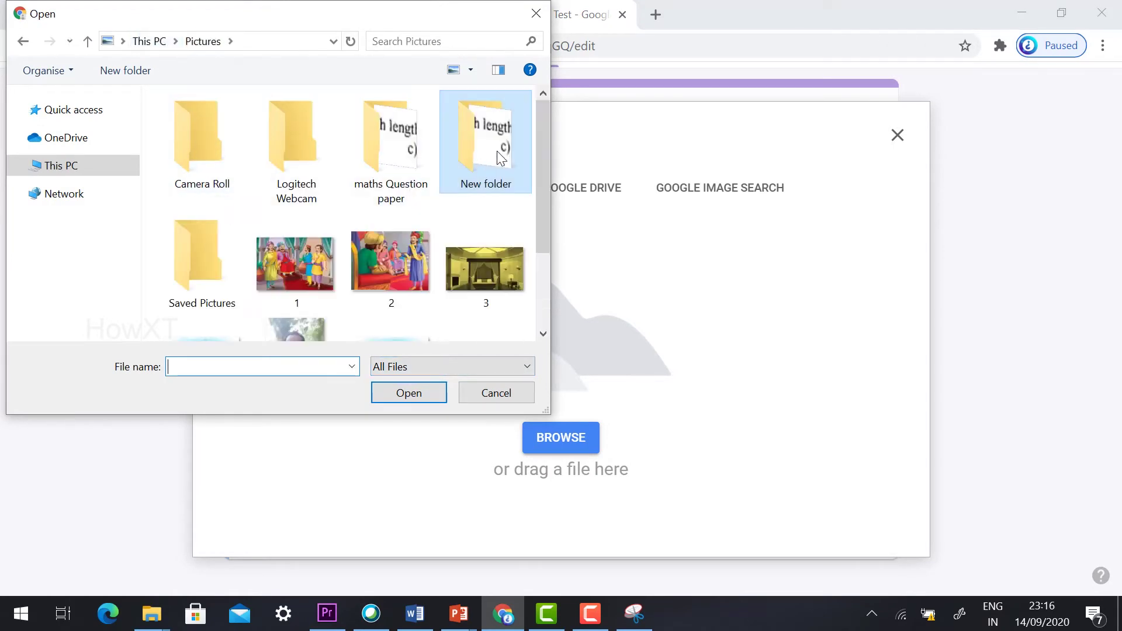
{"action": "double_click", "coordinate": [377, 149]}
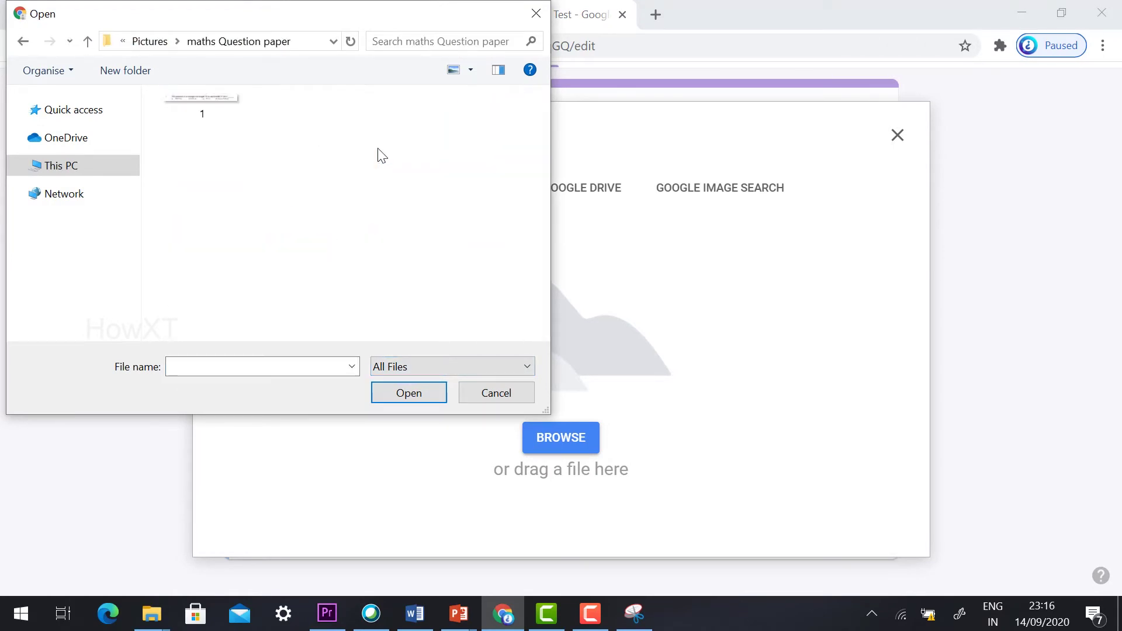
{"action": "left_click", "coordinate": [195, 103]}
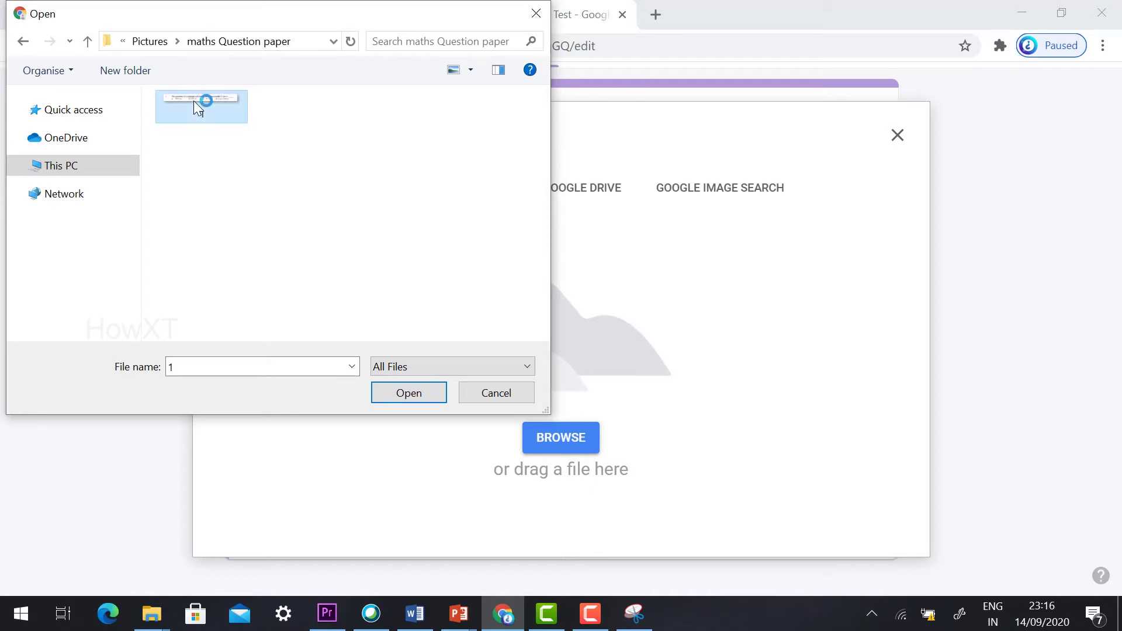
{"action": "left_click", "coordinate": [407, 394]}
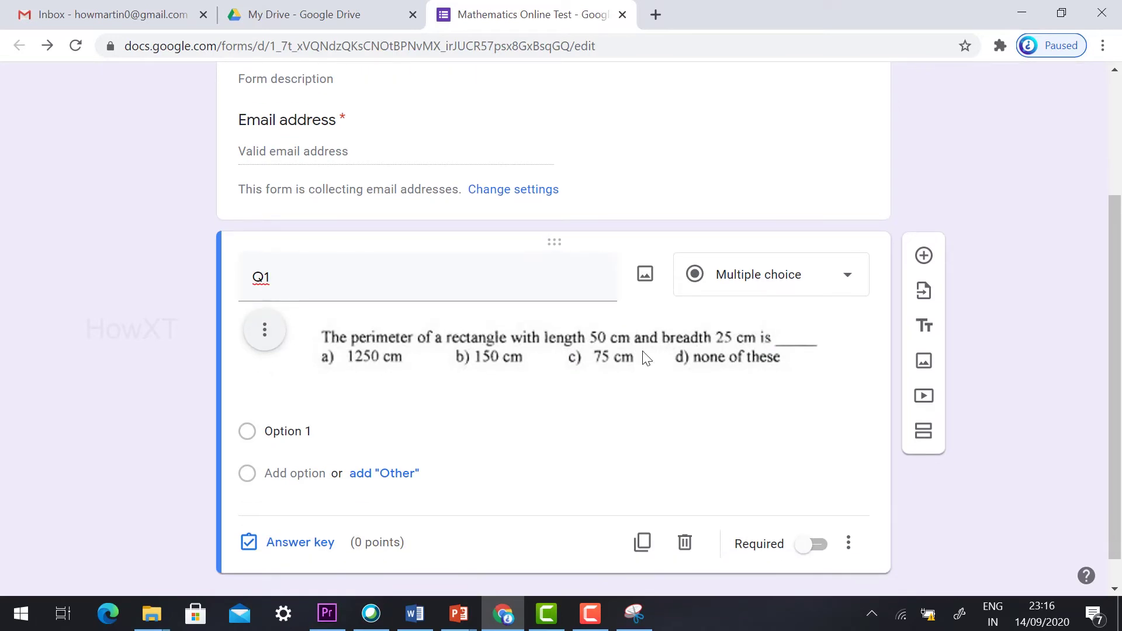
Change the title of the question with the perimeter image to "Question 1"
{"action": "left_click_drag", "start_coordinate": [276, 276], "coordinate": [197, 278]}
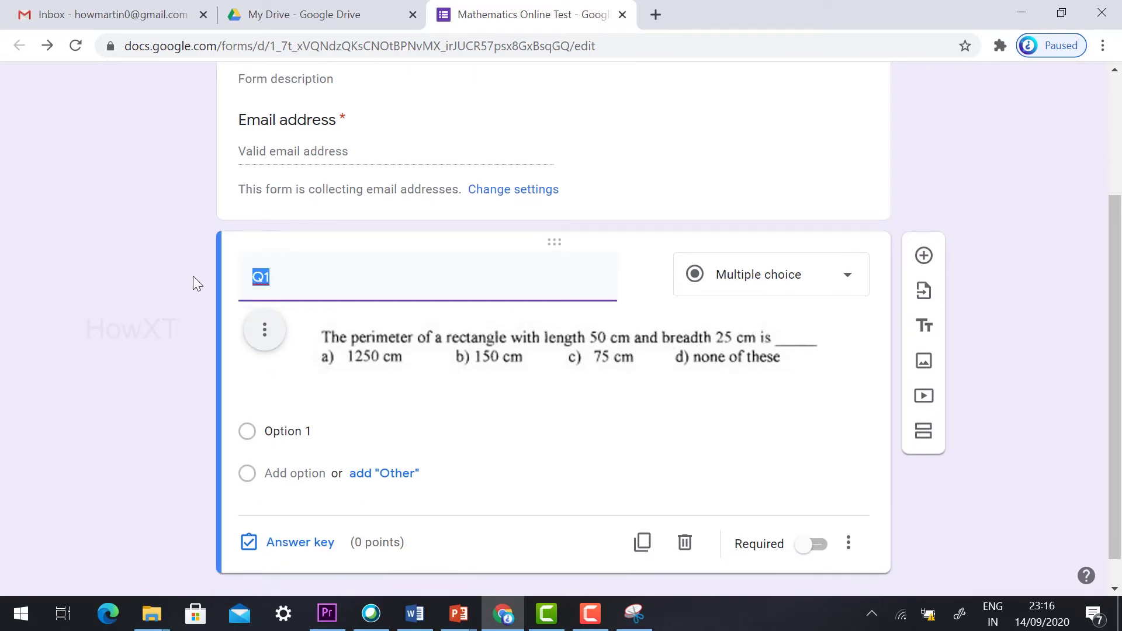
{"action": "type", "text": "Quesi"}
{"action": "key", "text": "BackSpace"}
{"action": "key", "text": "BackSpace"}
{"action": "key", "text": "BackSpace"}
{"action": "type", "text": "estion 1"}
Give Question 1 the four answer options A, B, C and D and make the question required
{"action": "scroll", "coordinate": [526, 327], "scroll_direction": "down", "scroll_amount": 1}
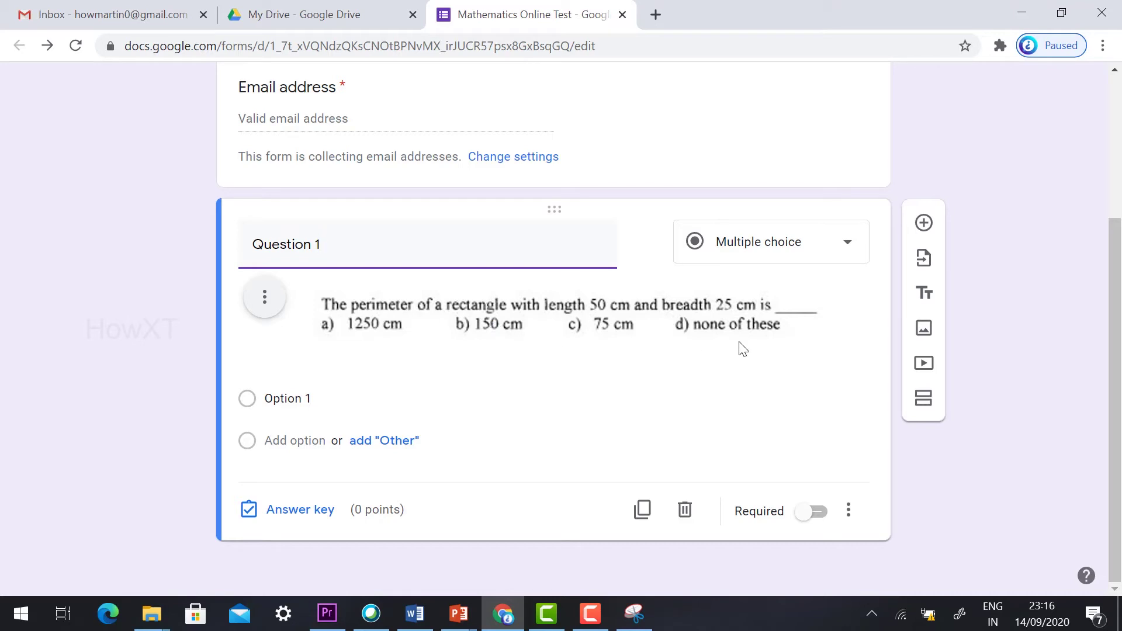
{"action": "left_click", "coordinate": [311, 396]}
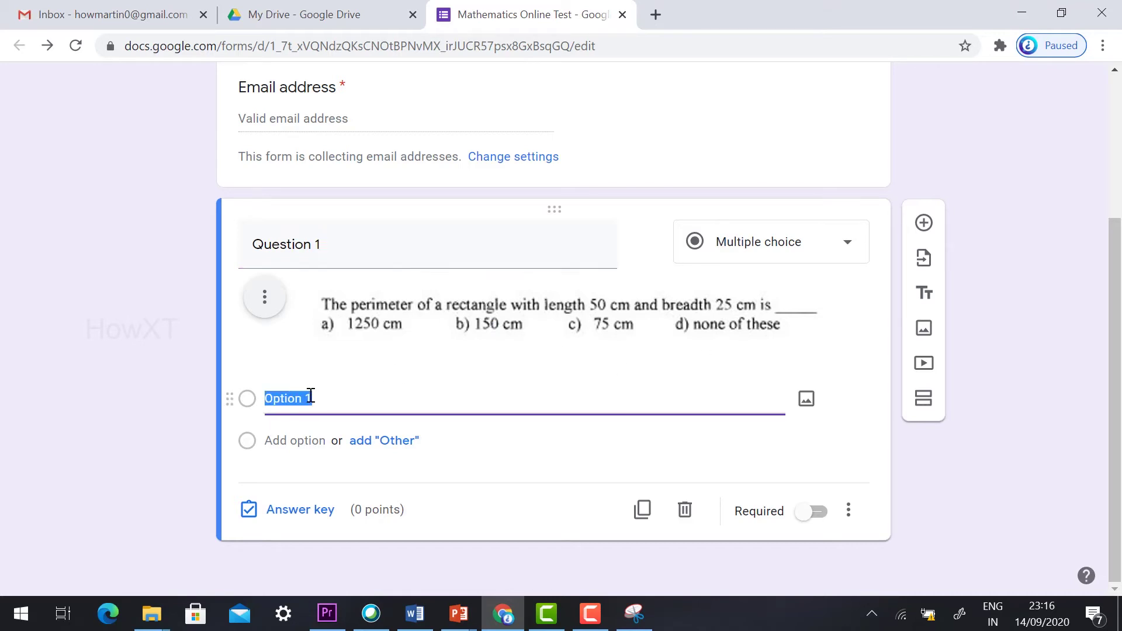
{"action": "type", "text": "A"}
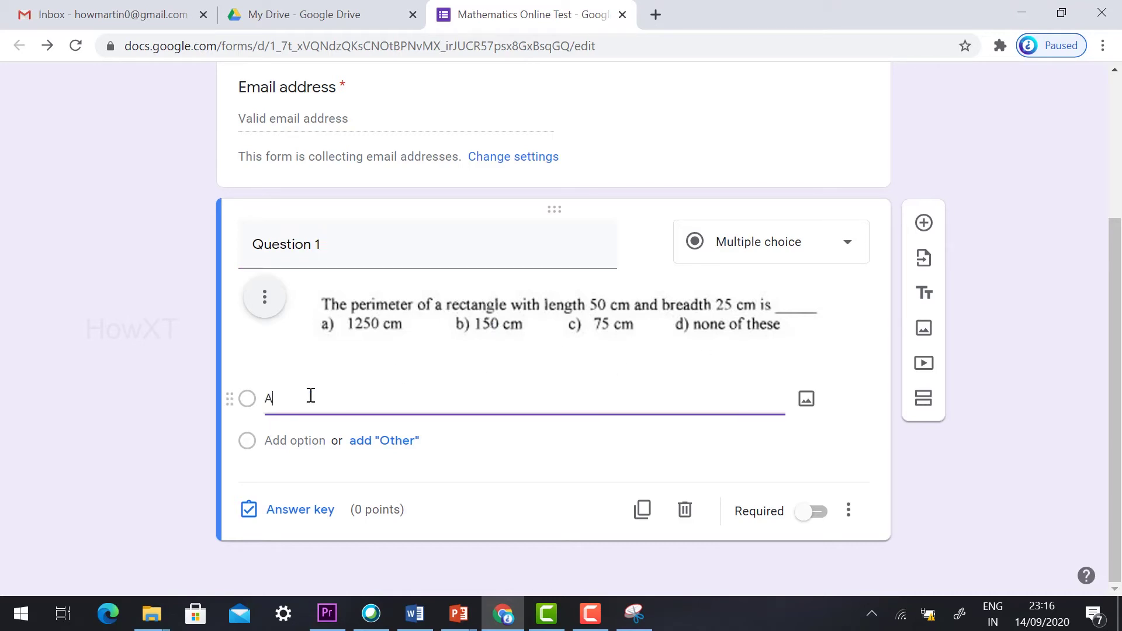
{"action": "left_click", "coordinate": [285, 440]}
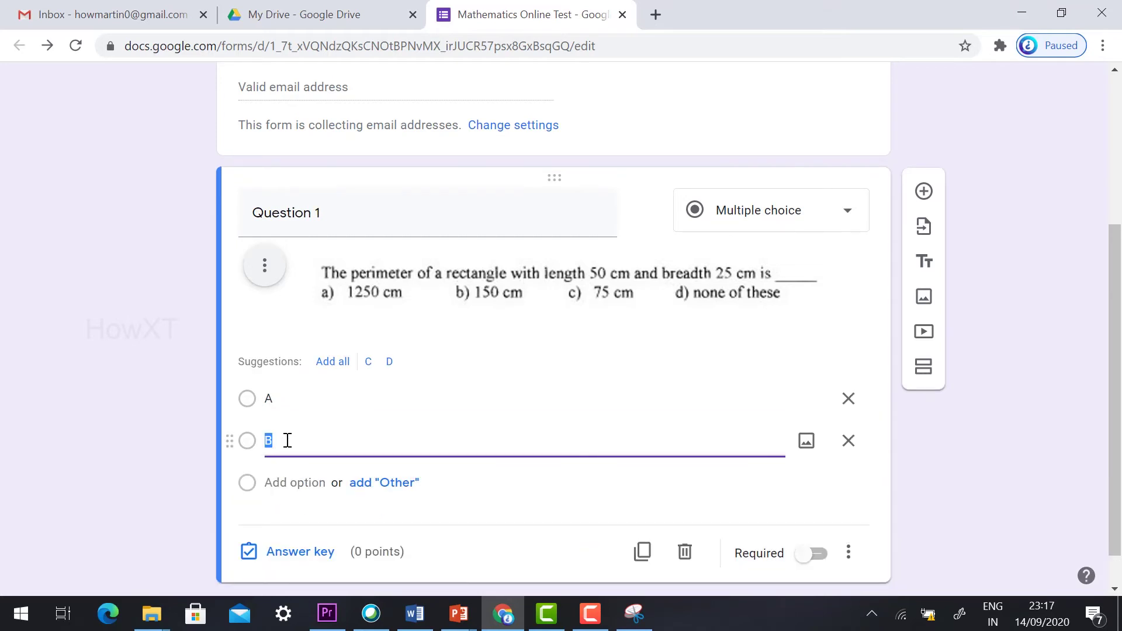
{"action": "left_click", "coordinate": [284, 483]}
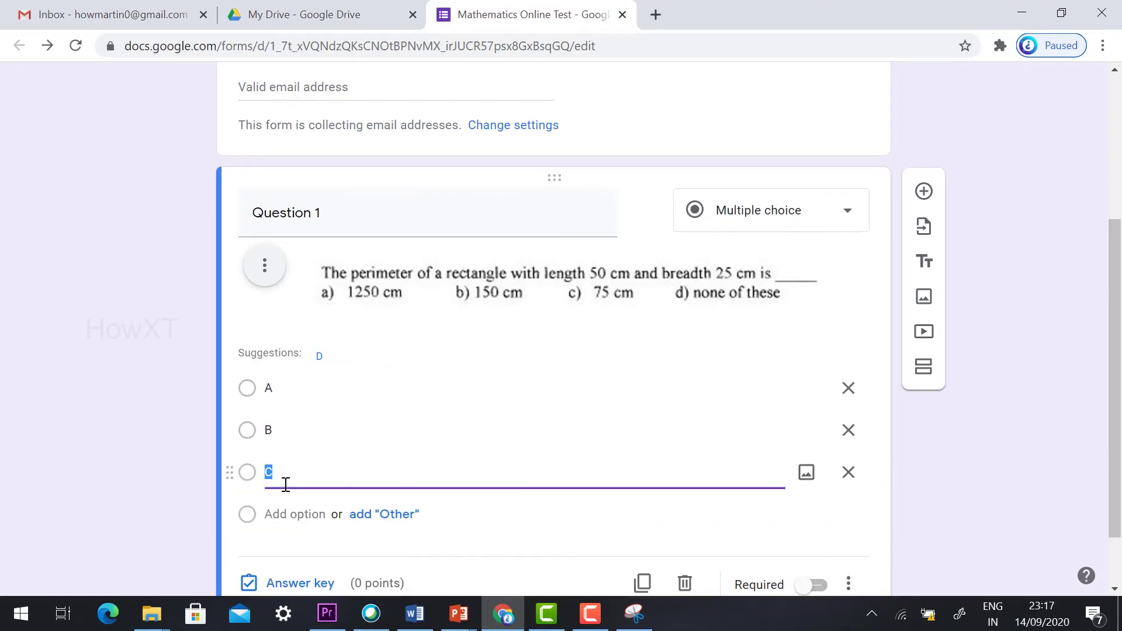
{"action": "left_click", "coordinate": [279, 514]}
{"action": "type", "text": "D"}
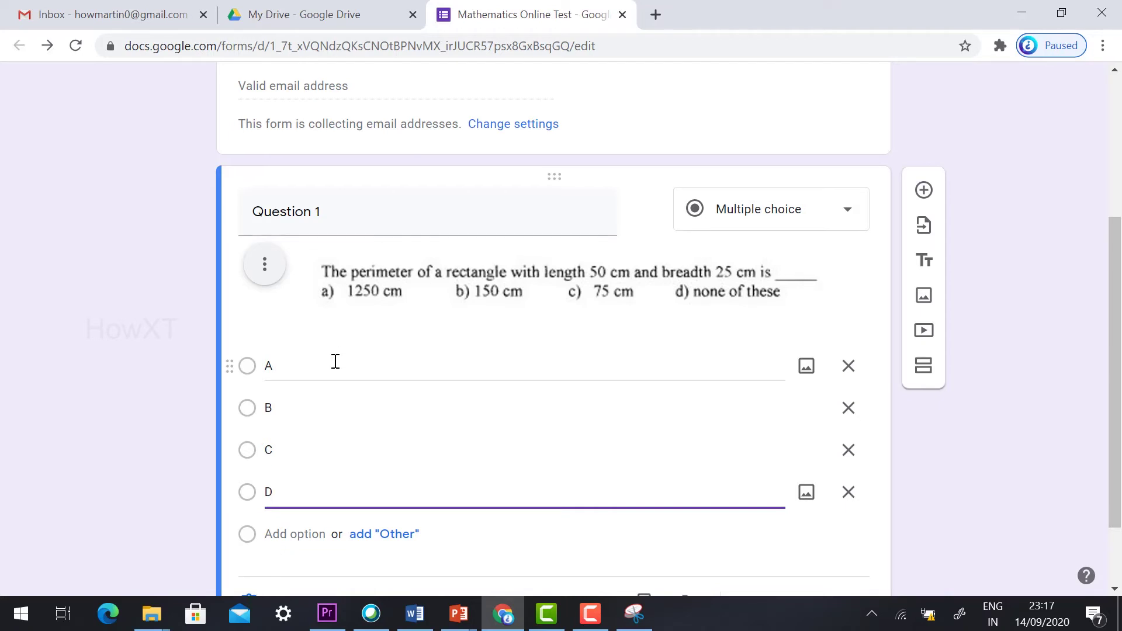
{"action": "scroll", "coordinate": [335, 362], "scroll_direction": "down", "scroll_amount": 2}
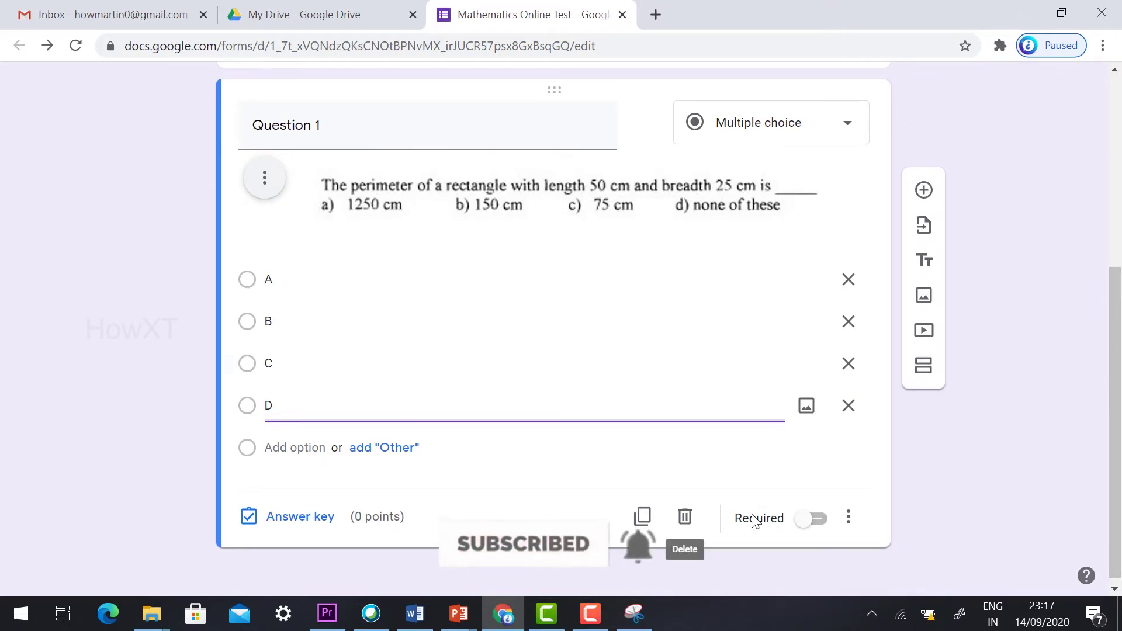
{"action": "left_click", "coordinate": [812, 531]}
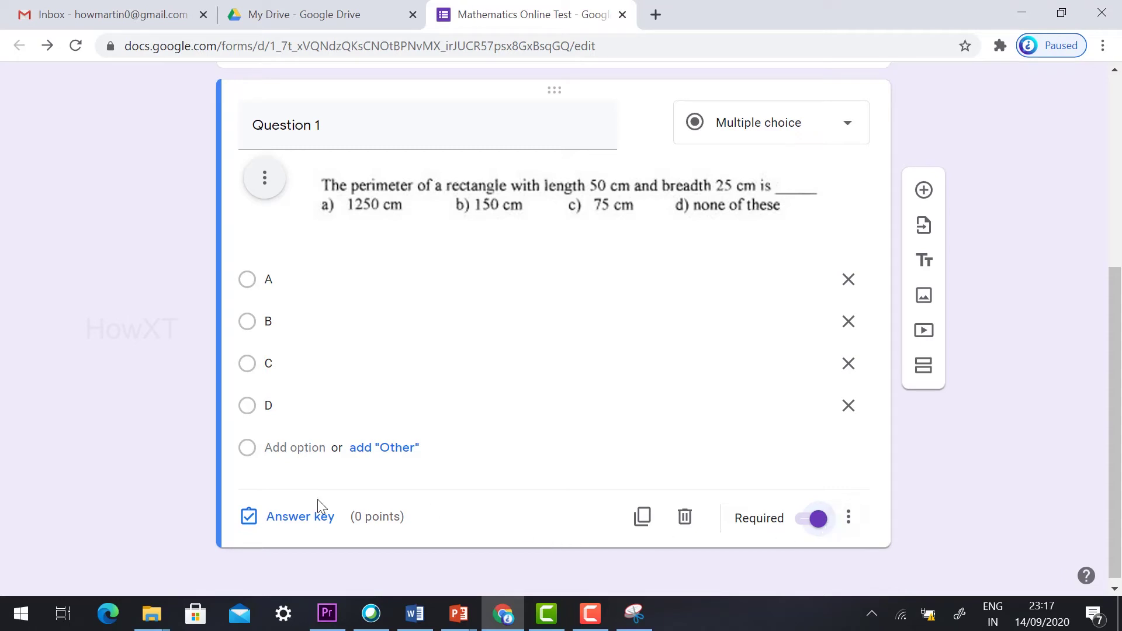
In the answer key of Question 1, assign 2 points and mark option B as the correct answer
{"action": "left_click", "coordinate": [311, 516]}
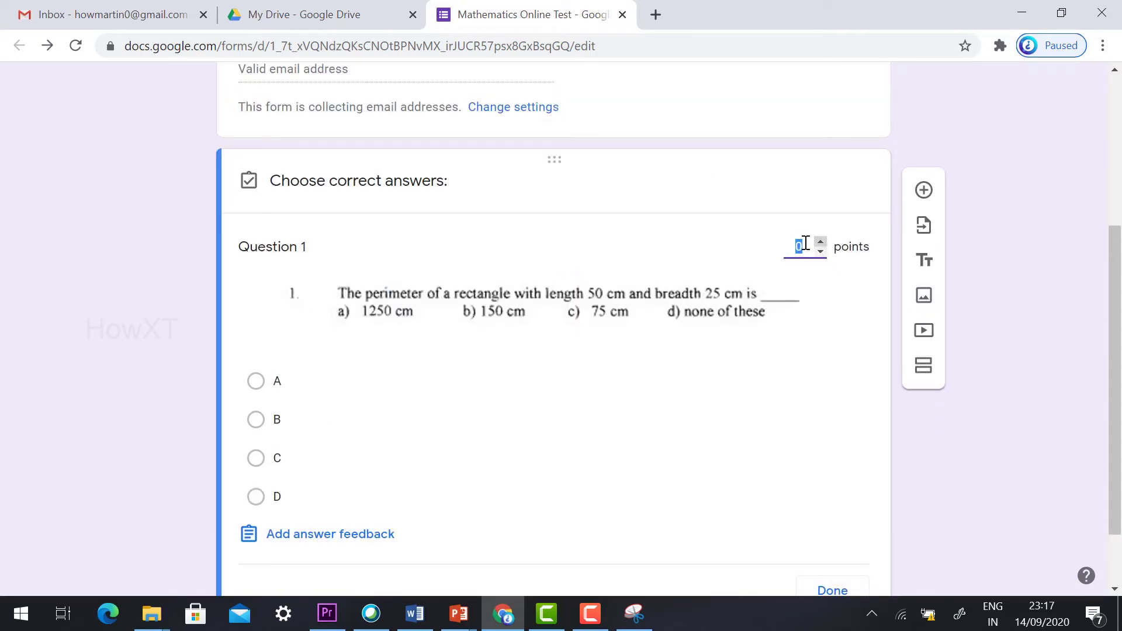
{"action": "type", "text": "2"}
{"action": "left_click", "coordinate": [257, 420]}
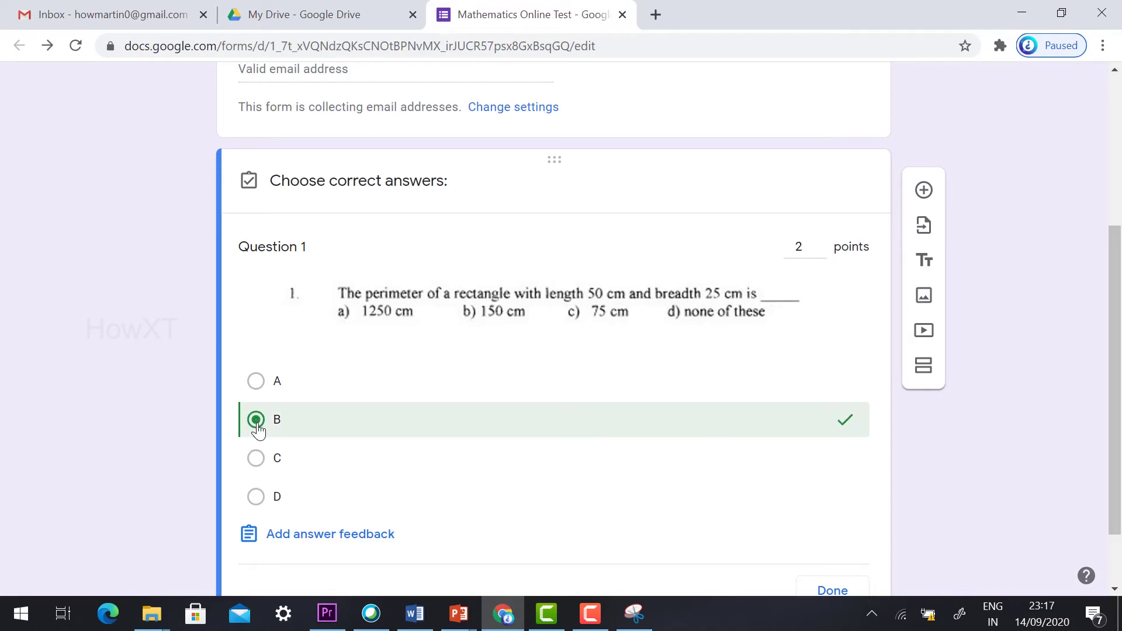
{"action": "scroll", "coordinate": [257, 431], "scroll_direction": "down", "scroll_amount": 2}
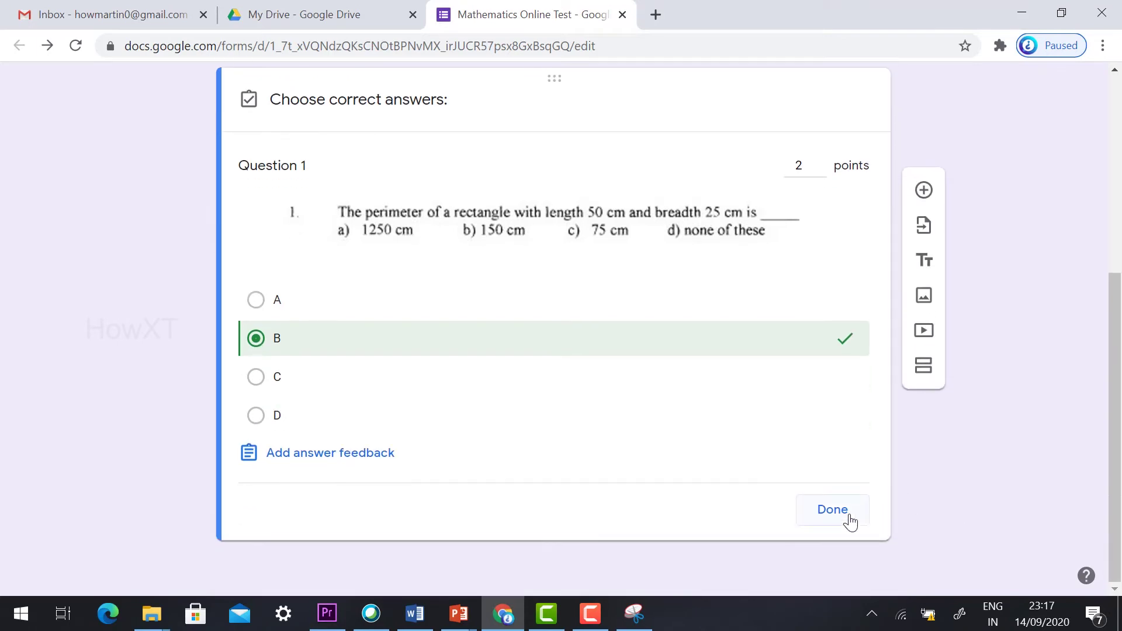
{"action": "left_click", "coordinate": [832, 511]}
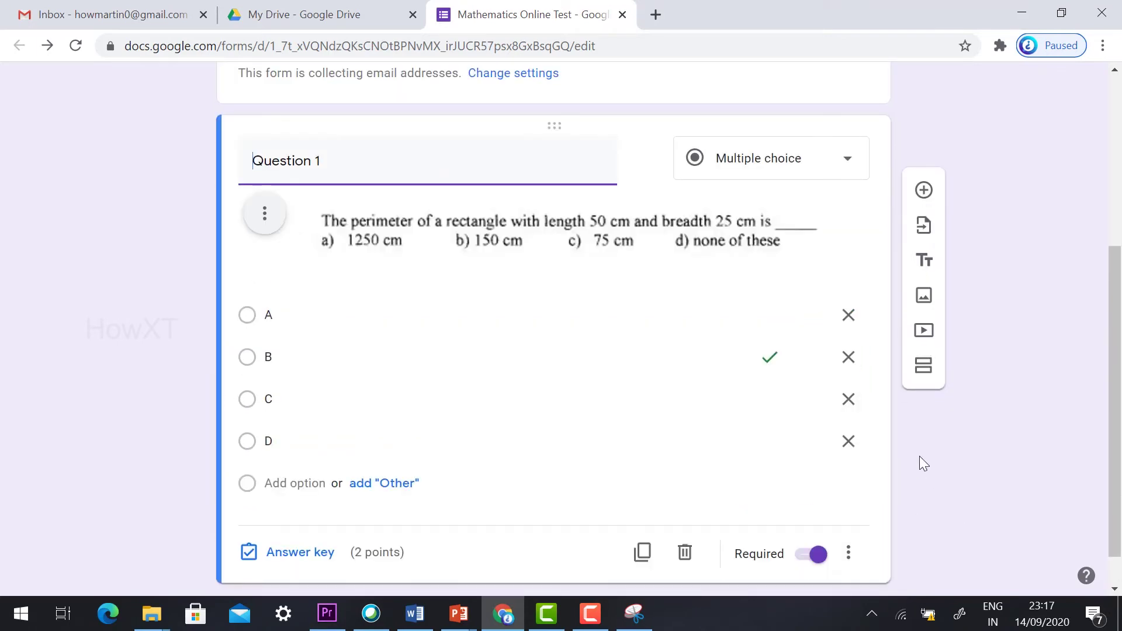
Preview the Mathematics Online Test form and check how Question 1 with its image and options appears to respondents
{"action": "scroll", "coordinate": [920, 457], "scroll_direction": "up", "scroll_amount": 5}
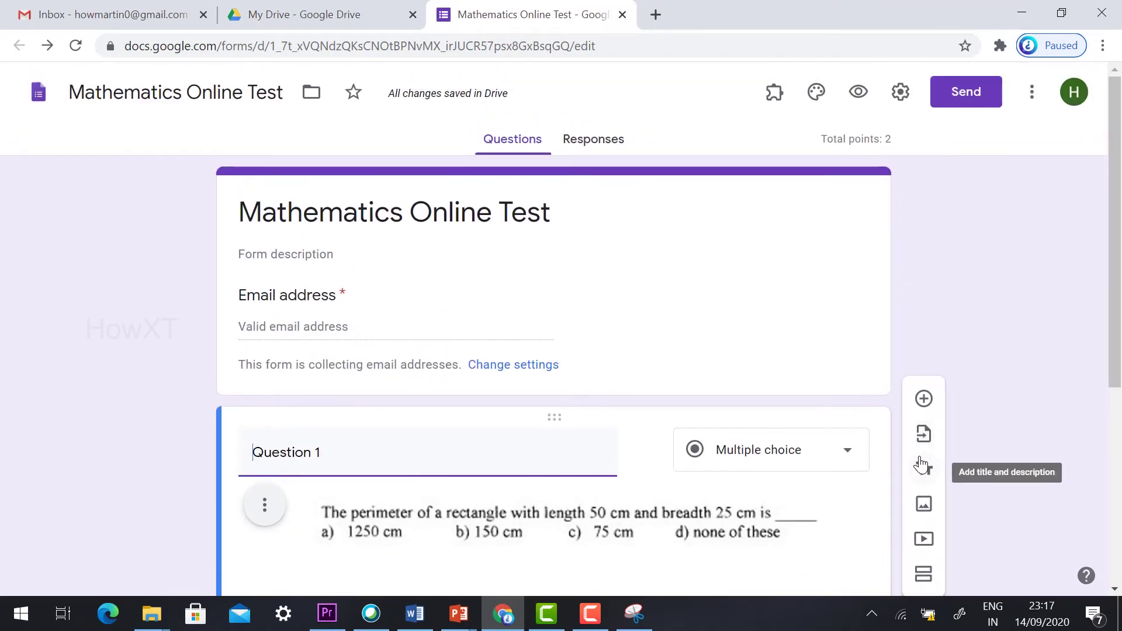
{"action": "left_click", "coordinate": [858, 93]}
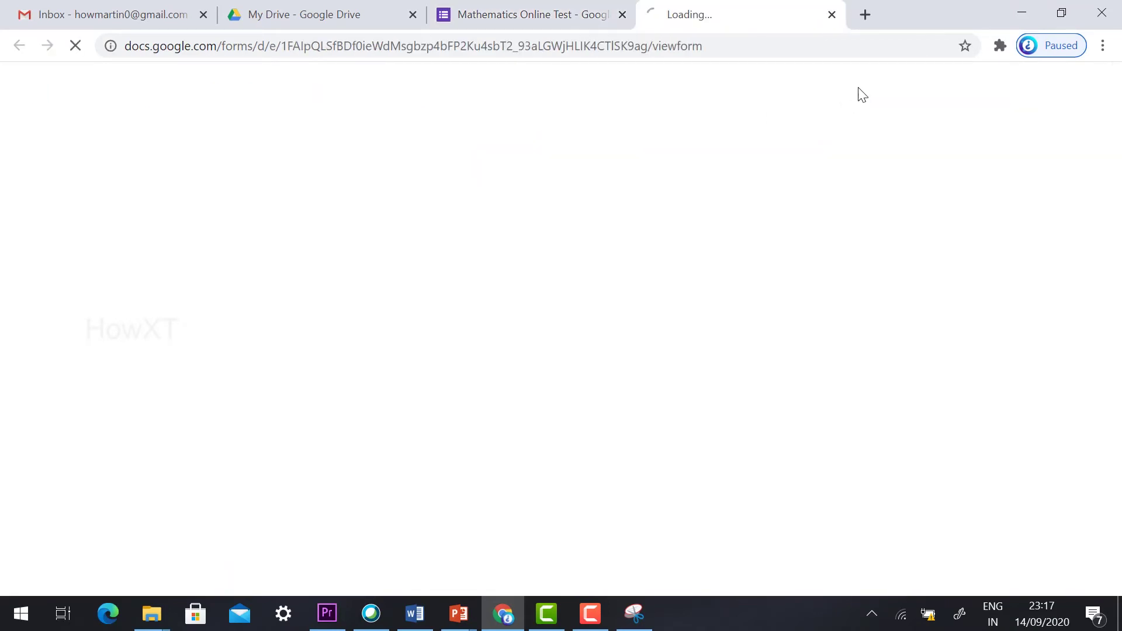
{"action": "scroll", "coordinate": [292, 275], "scroll_direction": "down", "scroll_amount": 3}
{"action": "left_click_drag", "start_coordinate": [343, 251], "coordinate": [607, 311]}
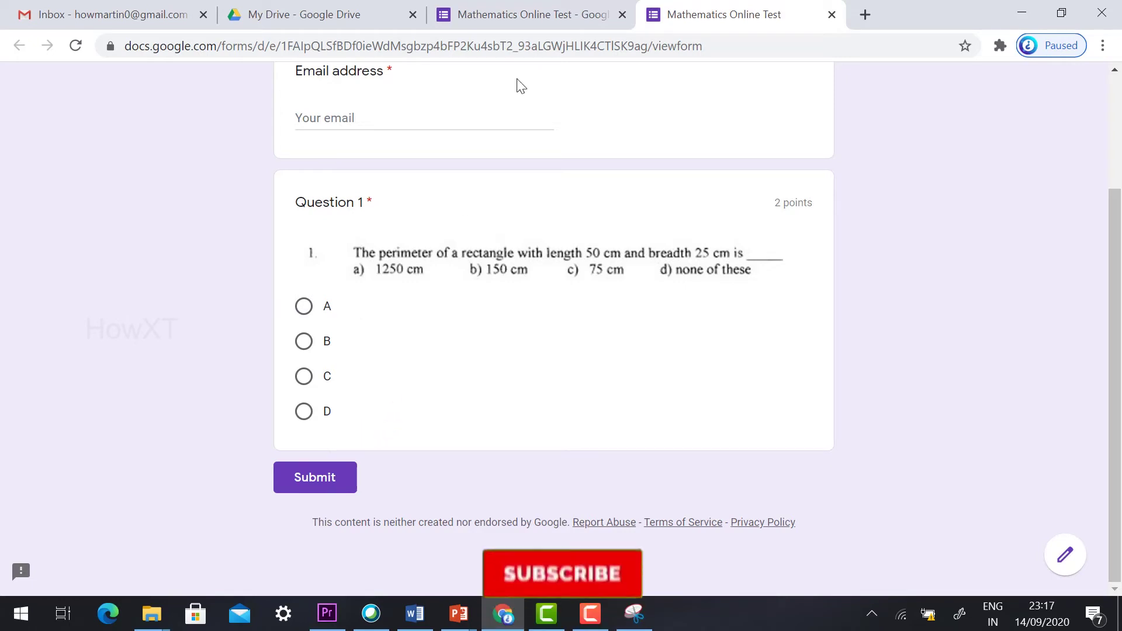
Return to the form editor and add a new multiple-choice question titled "Question 2" below Question 1
{"action": "left_click", "coordinate": [497, 15]}
{"action": "scroll", "coordinate": [474, 412], "scroll_direction": "down", "scroll_amount": 6}
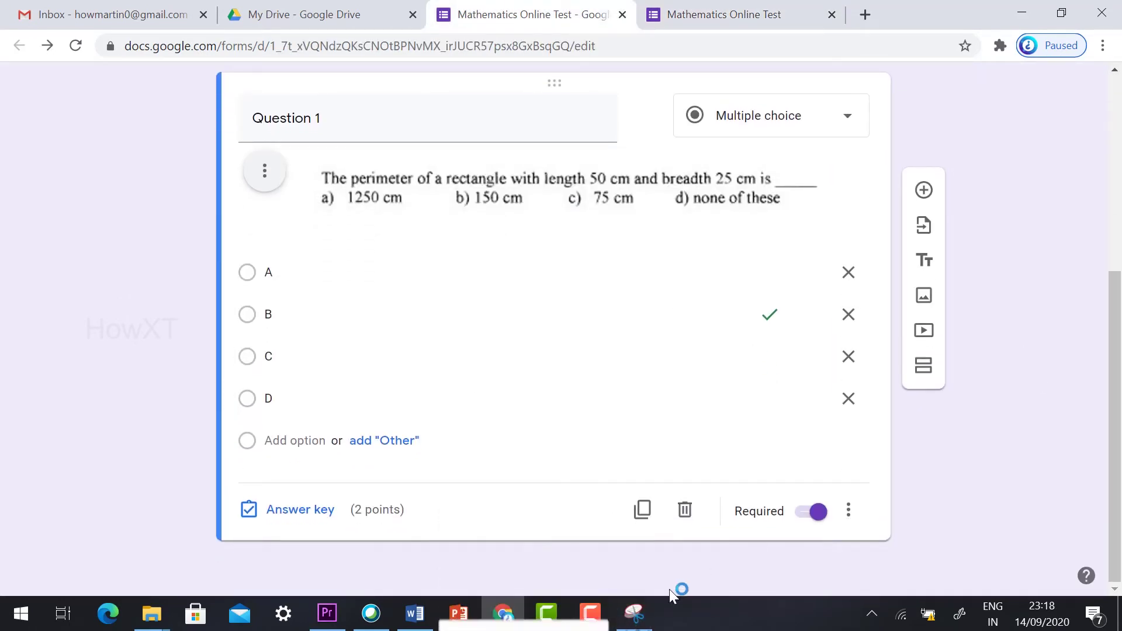
{"action": "left_click", "coordinate": [924, 194]}
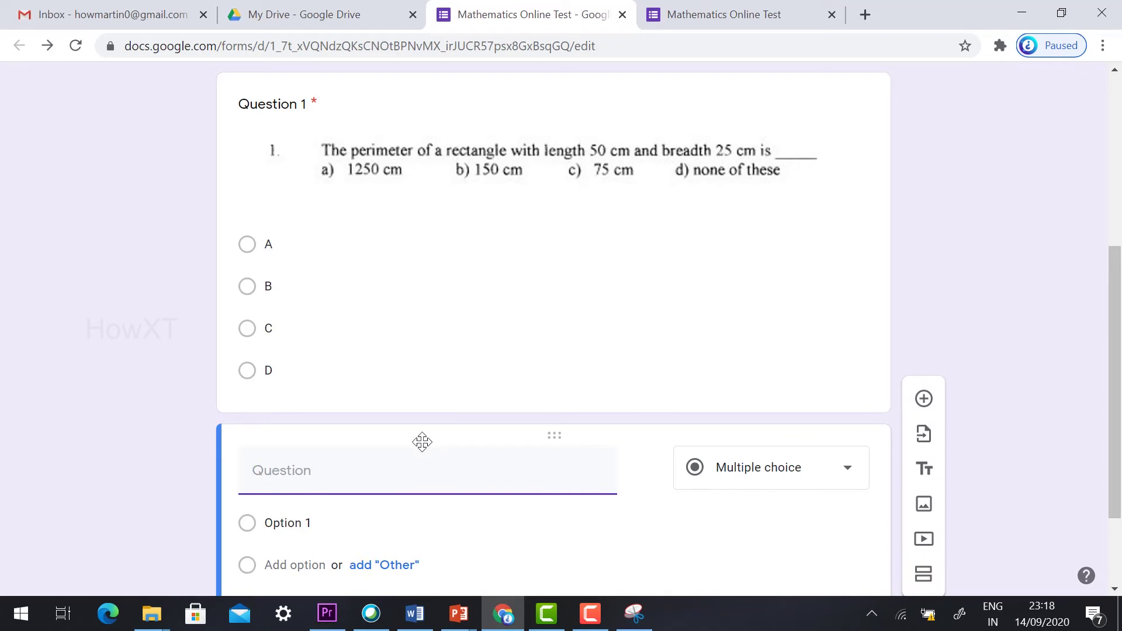
{"action": "type", "text": "Question"}
Switch to the Word question paper and capture question 2, about the equivalent fraction of 64/56, with the Snipping Tool
{"action": "key", "text": "alt+Tab"}
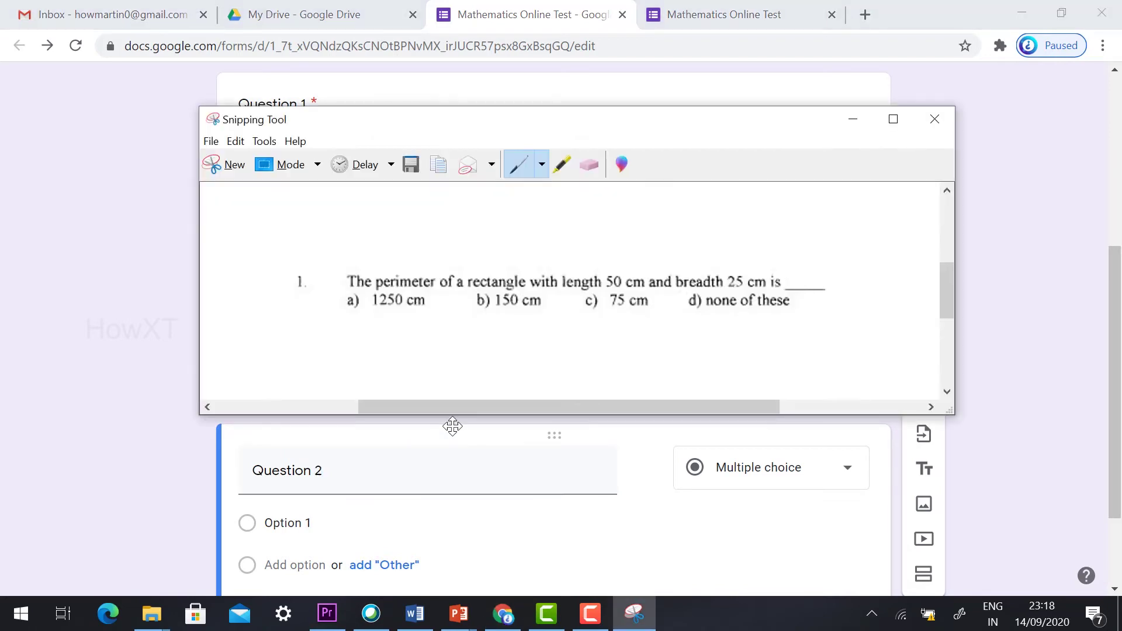
{"action": "key", "text": "alt+Tab"}
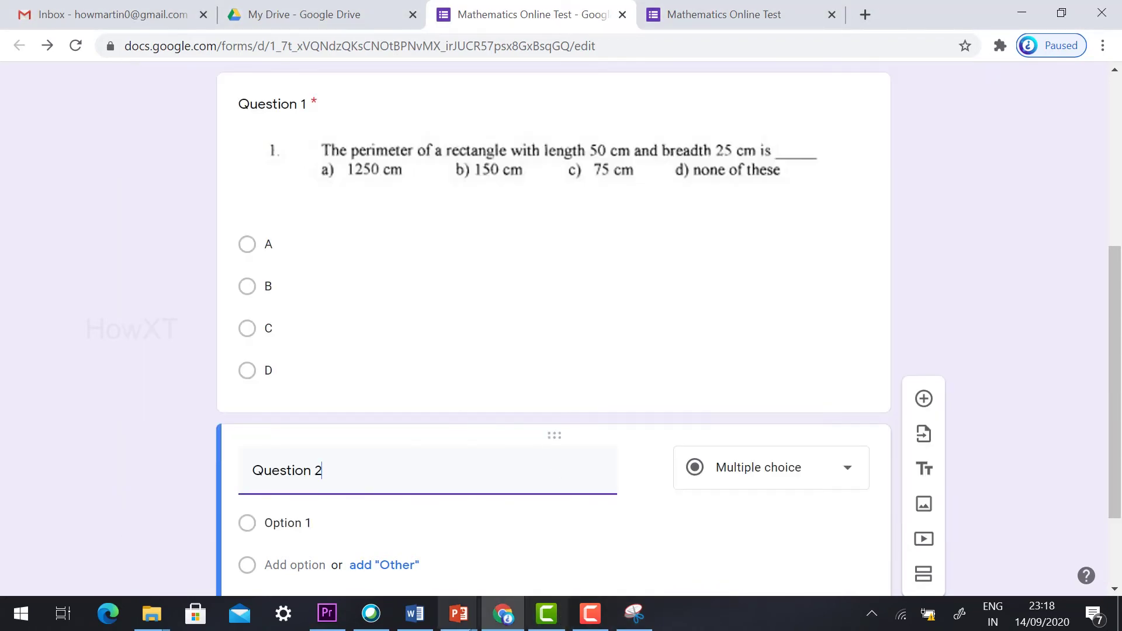
{"action": "left_click", "coordinate": [415, 613]}
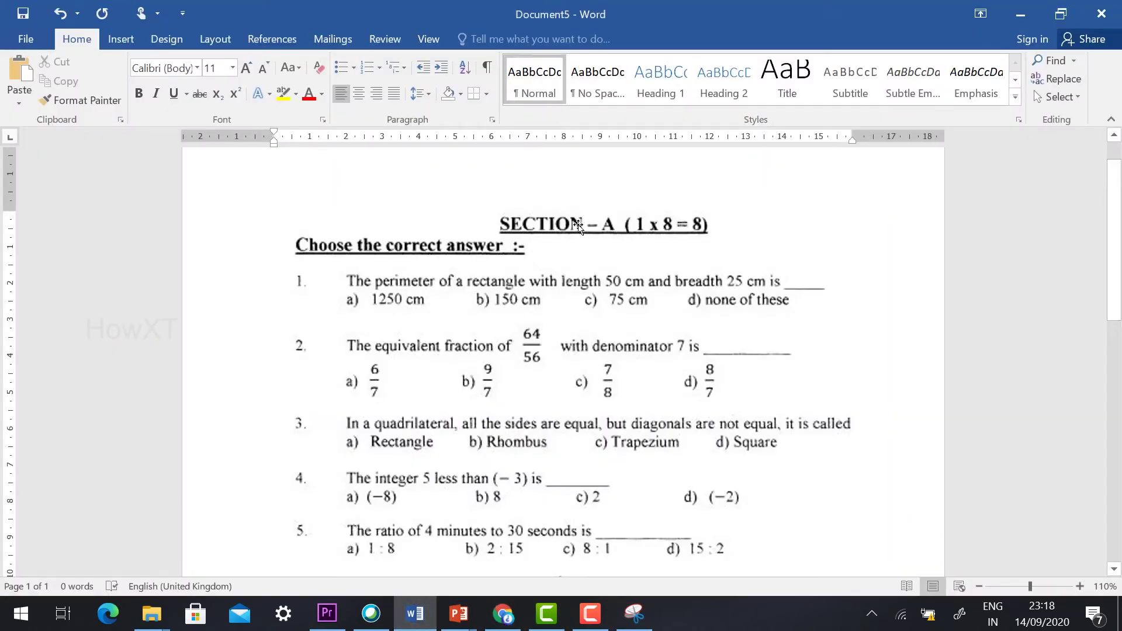
{"action": "scroll", "coordinate": [529, 260], "scroll_direction": "down", "scroll_amount": 1}
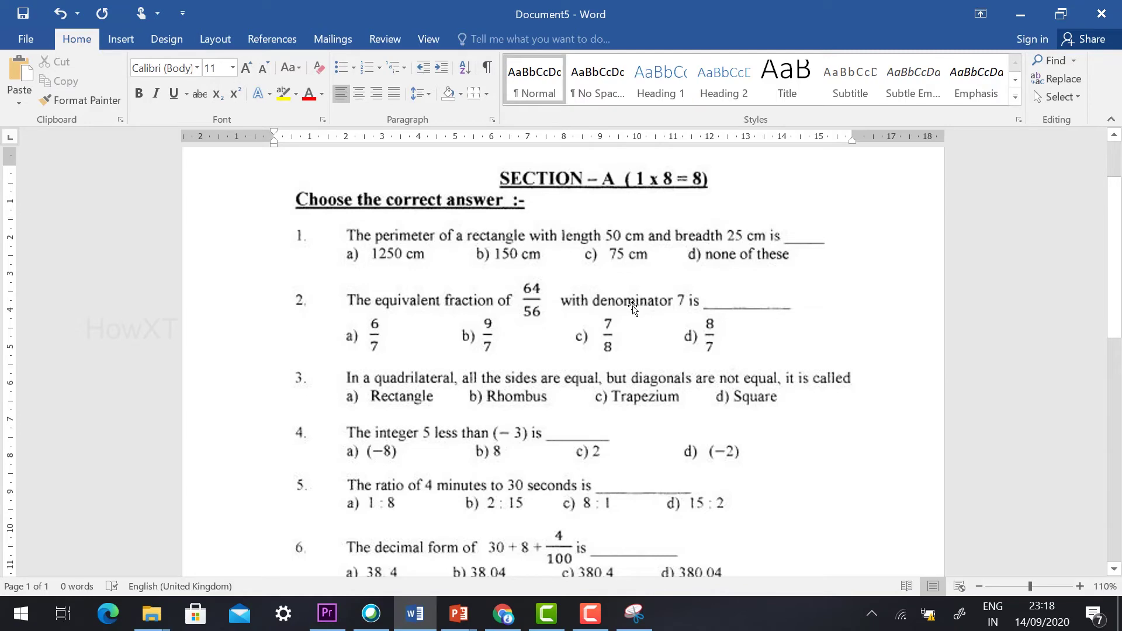
{"action": "key", "text": "super"}
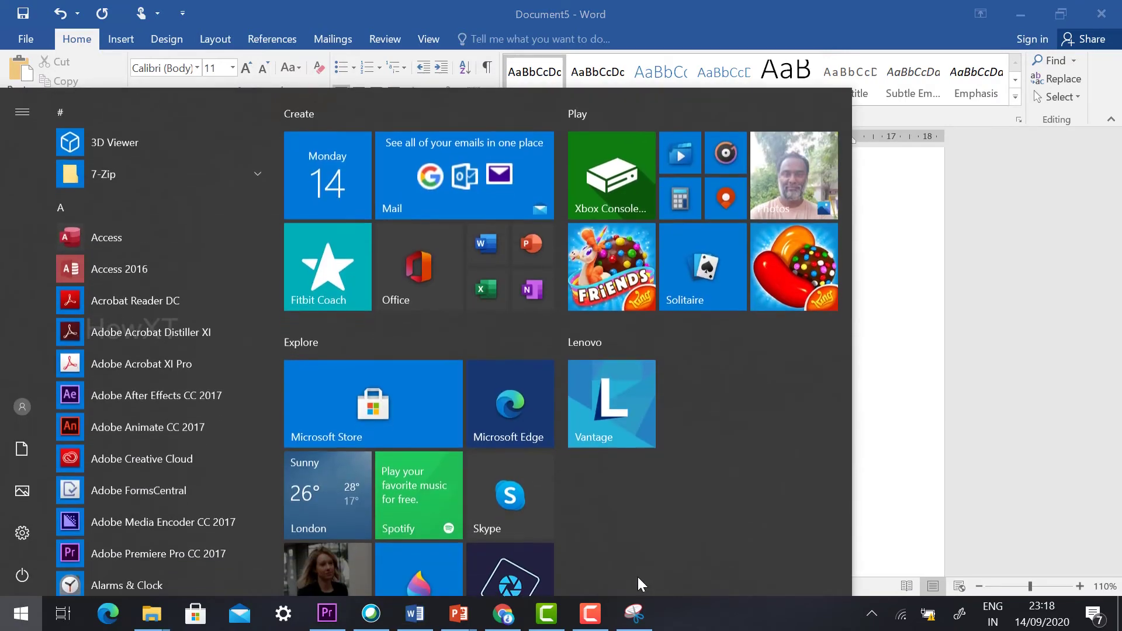
{"action": "type", "text": "sn"}
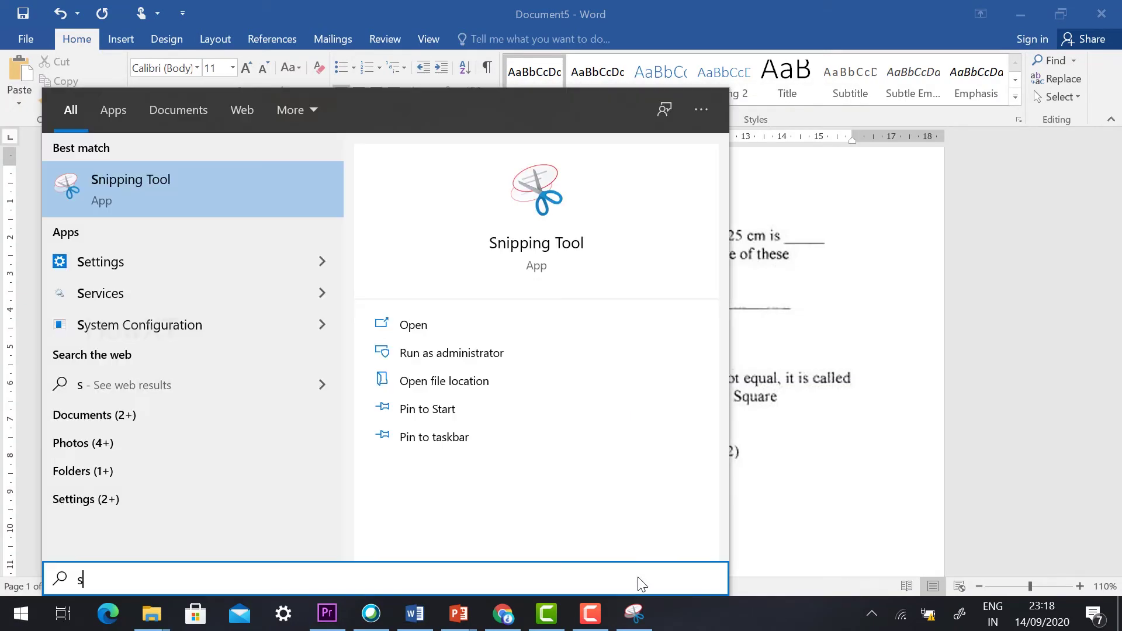
{"action": "left_click", "coordinate": [136, 177]}
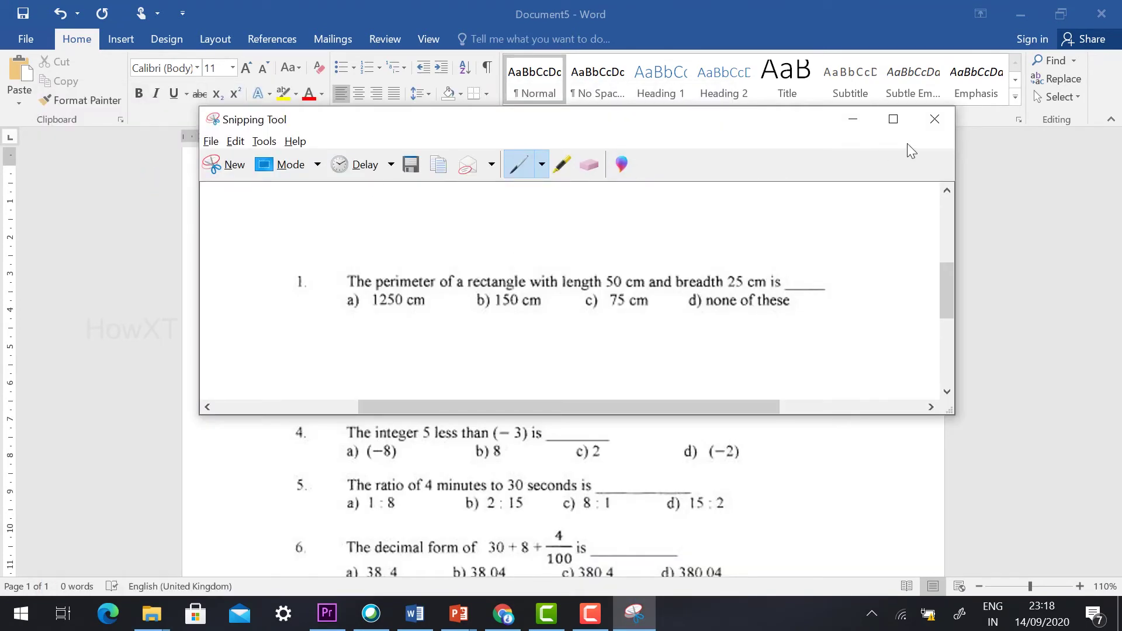
{"action": "left_click", "coordinate": [234, 168]}
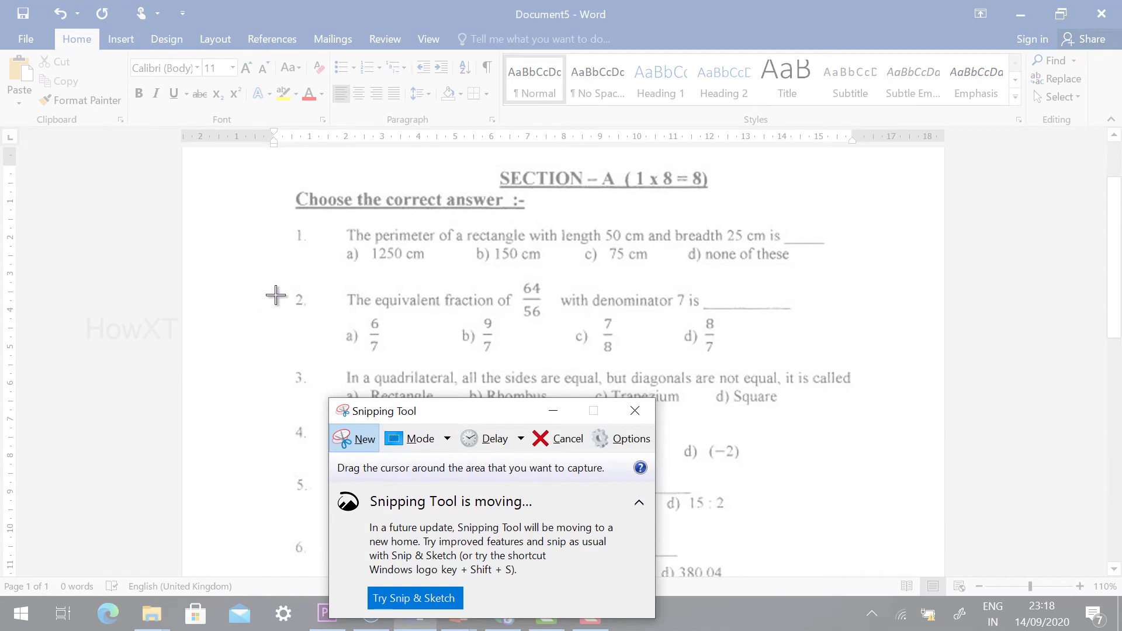
{"action": "left_click_drag", "start_coordinate": [279, 278], "coordinate": [850, 360]}
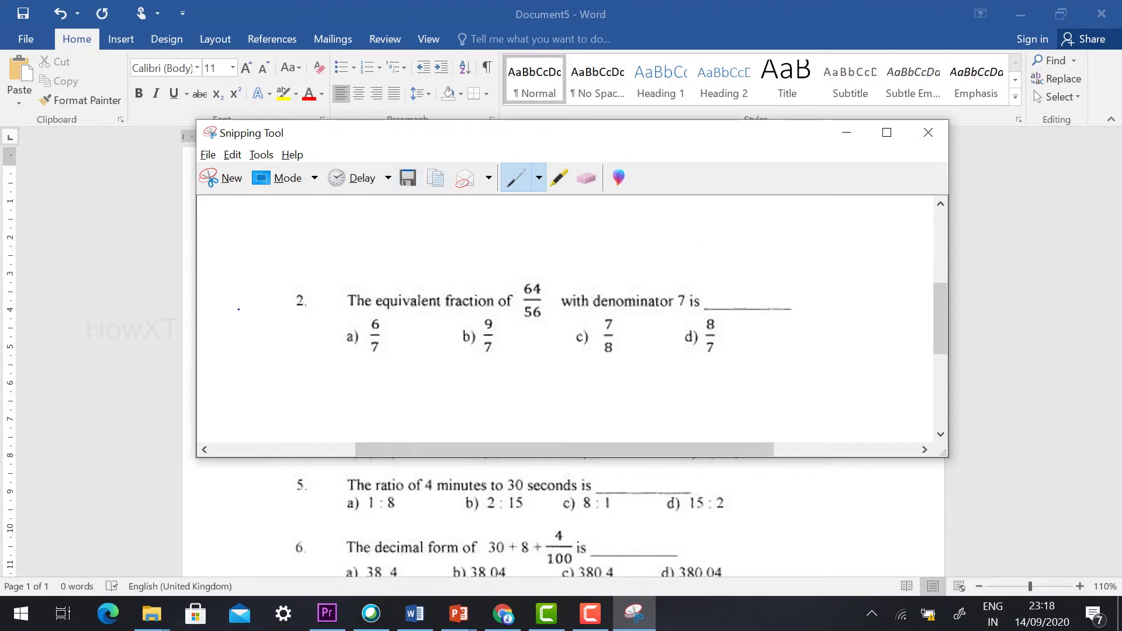
Save the snip of question 2 as a PNG named "2" in the maths Question paper folder in Pictures
{"action": "left_click", "coordinate": [407, 181]}
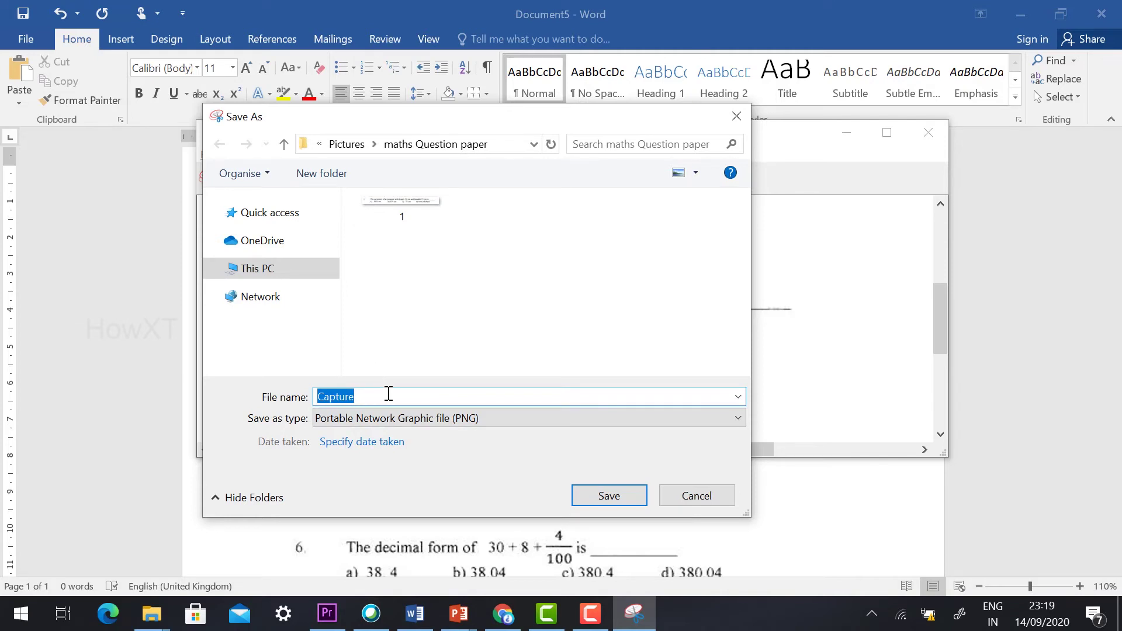
{"action": "type", "text": "2"}
{"action": "left_click", "coordinate": [602, 496]}
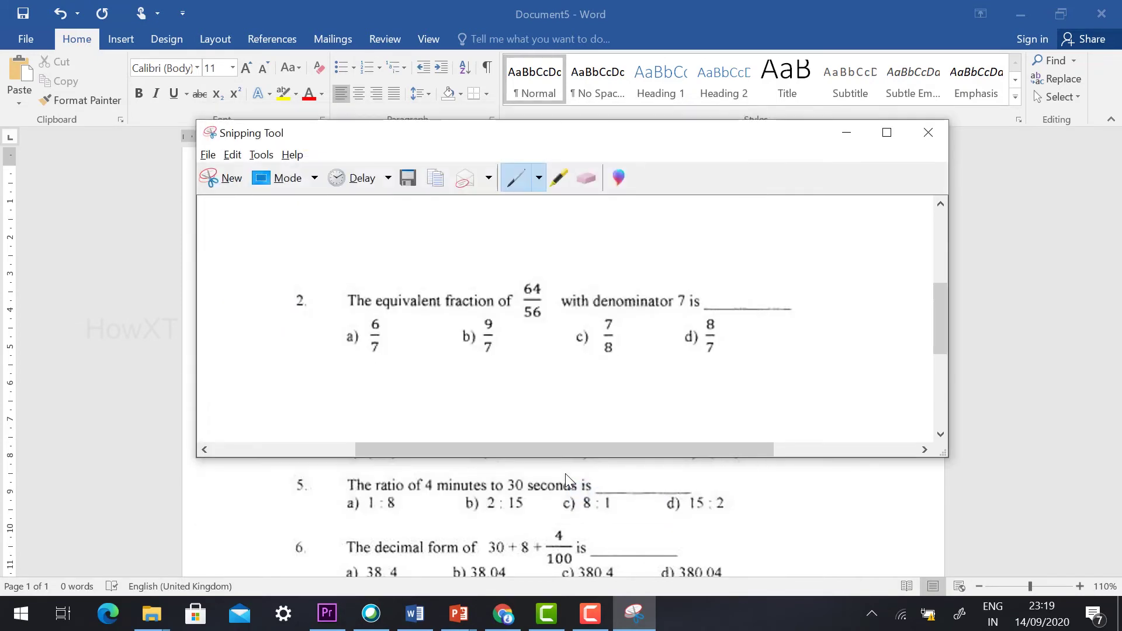
Switch back to the form in Chrome and add image 2 from the maths Question paper folder to Question 2
{"action": "left_click", "coordinate": [506, 627]}
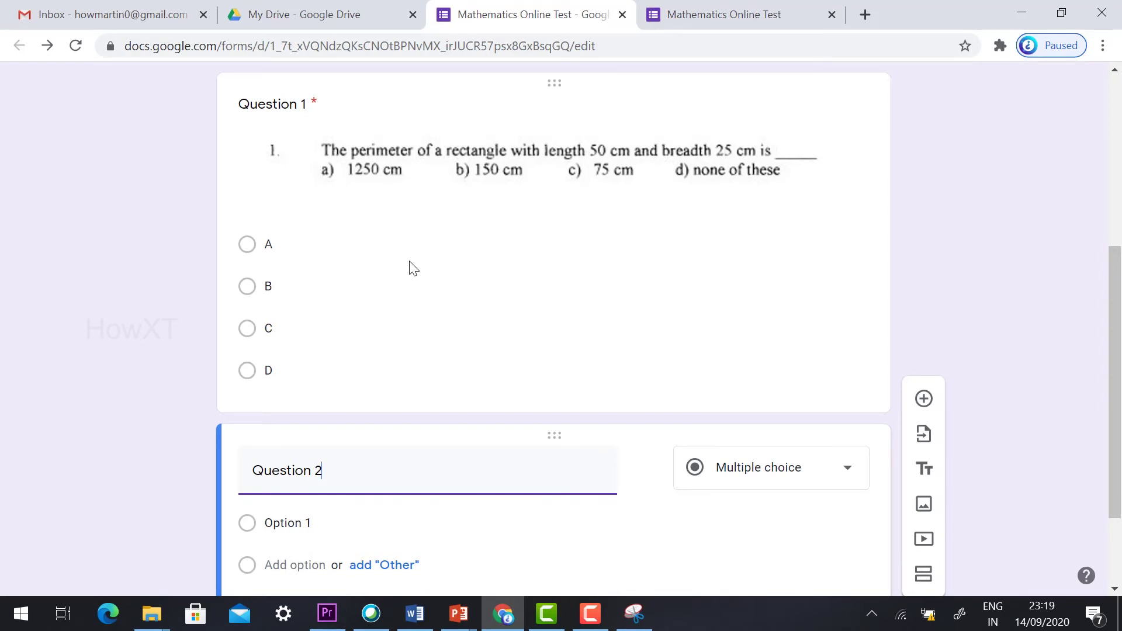
{"action": "scroll", "coordinate": [414, 268], "scroll_direction": "down", "scroll_amount": 2}
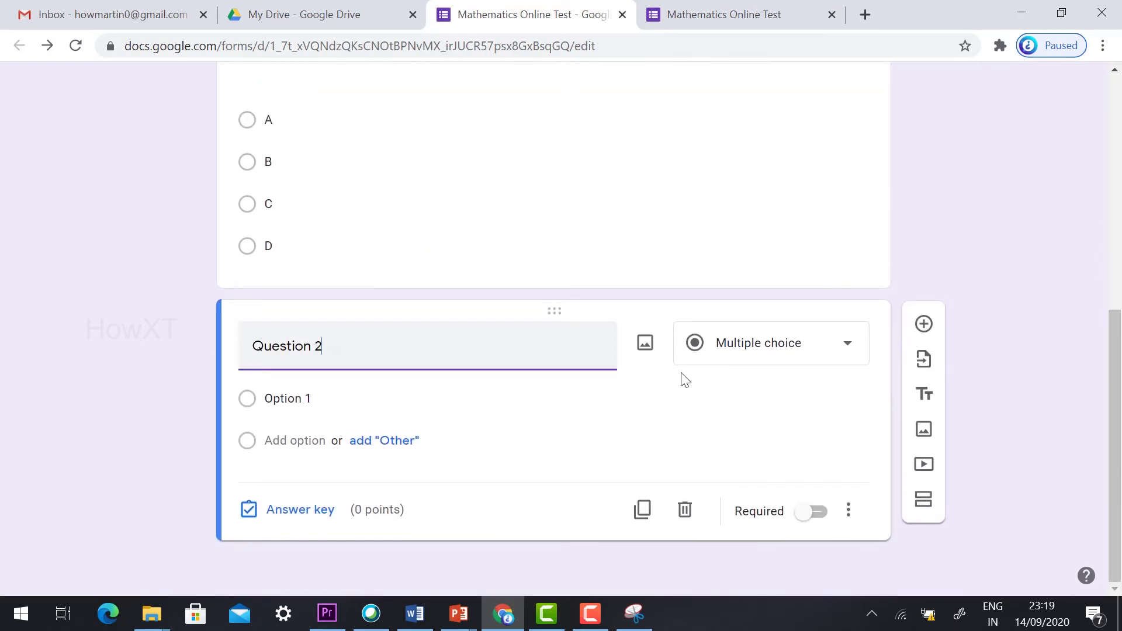
{"action": "left_click", "coordinate": [646, 345]}
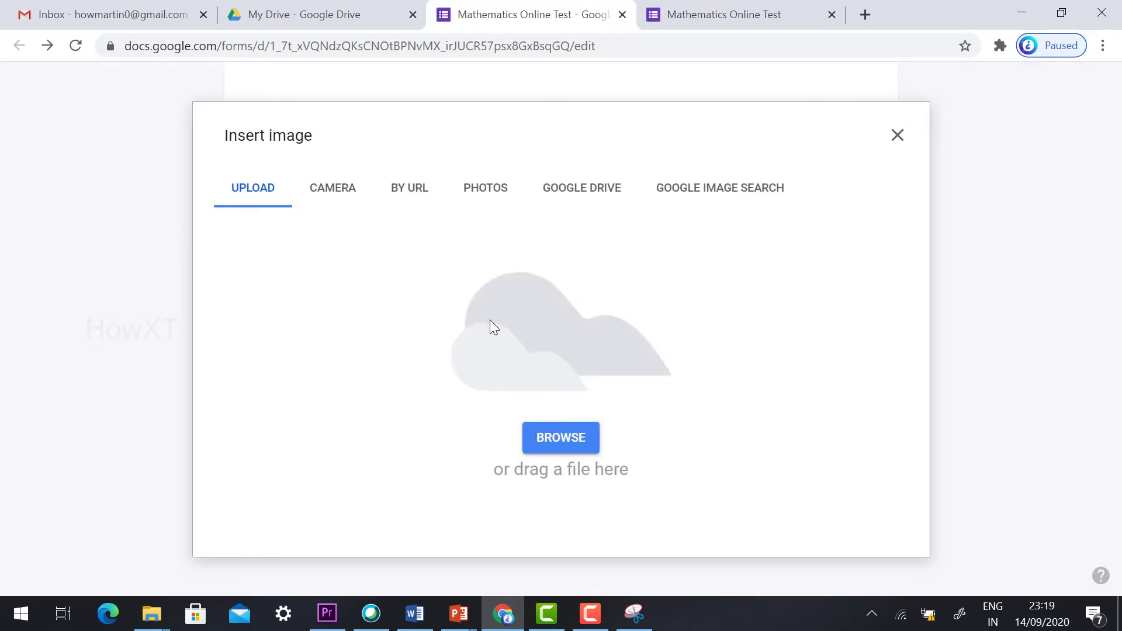
{"action": "left_click", "coordinate": [551, 439]}
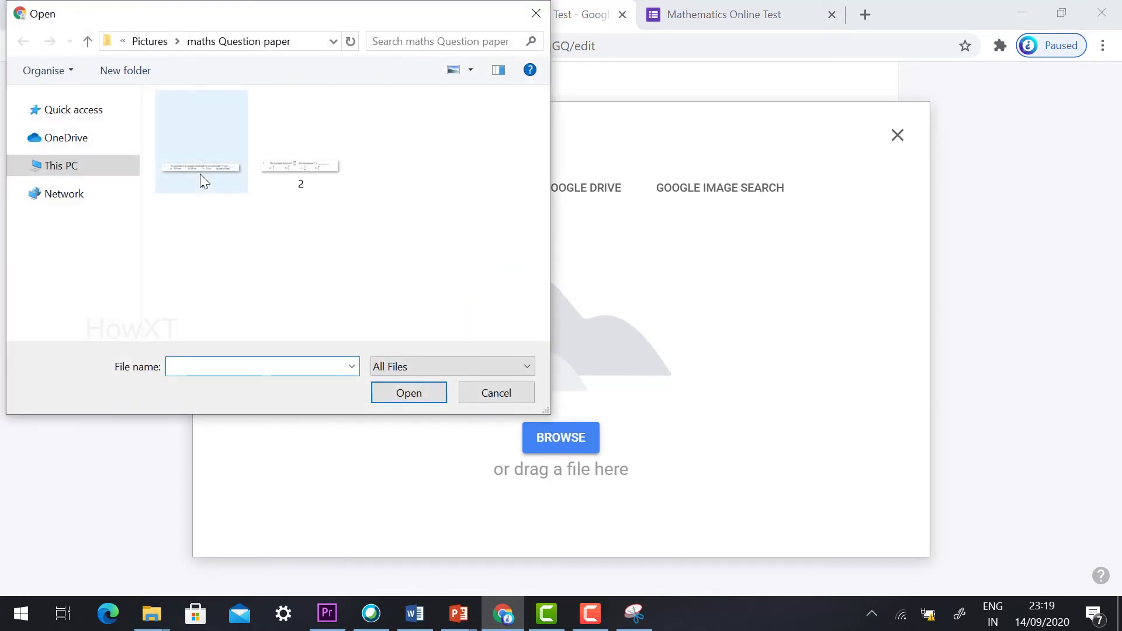
{"action": "left_click", "coordinate": [293, 169]}
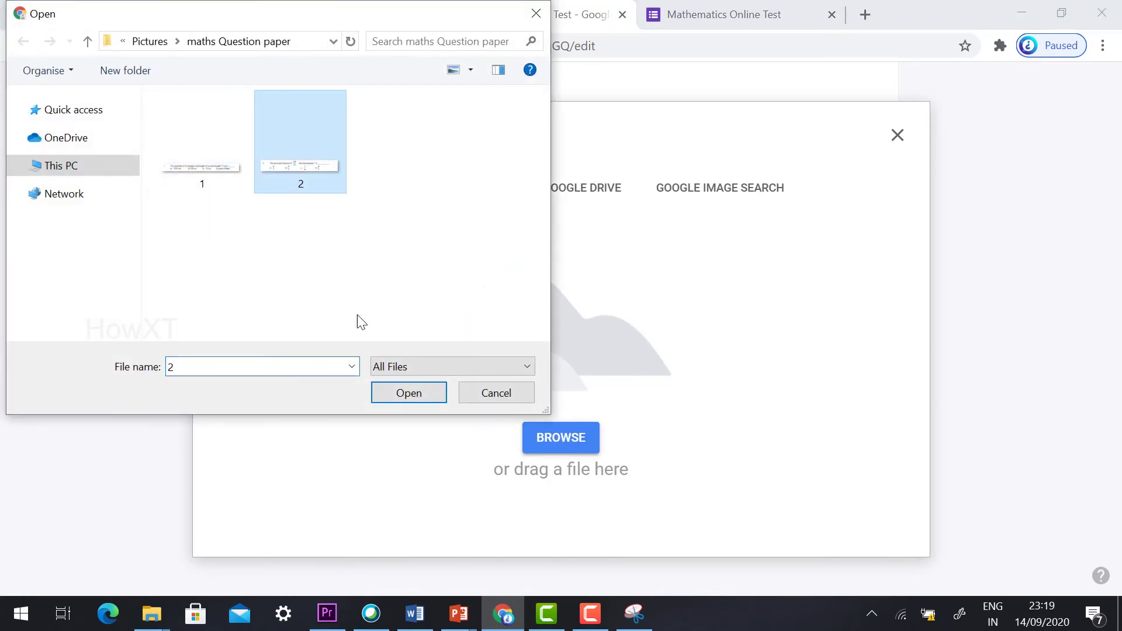
{"action": "left_click", "coordinate": [433, 391]}
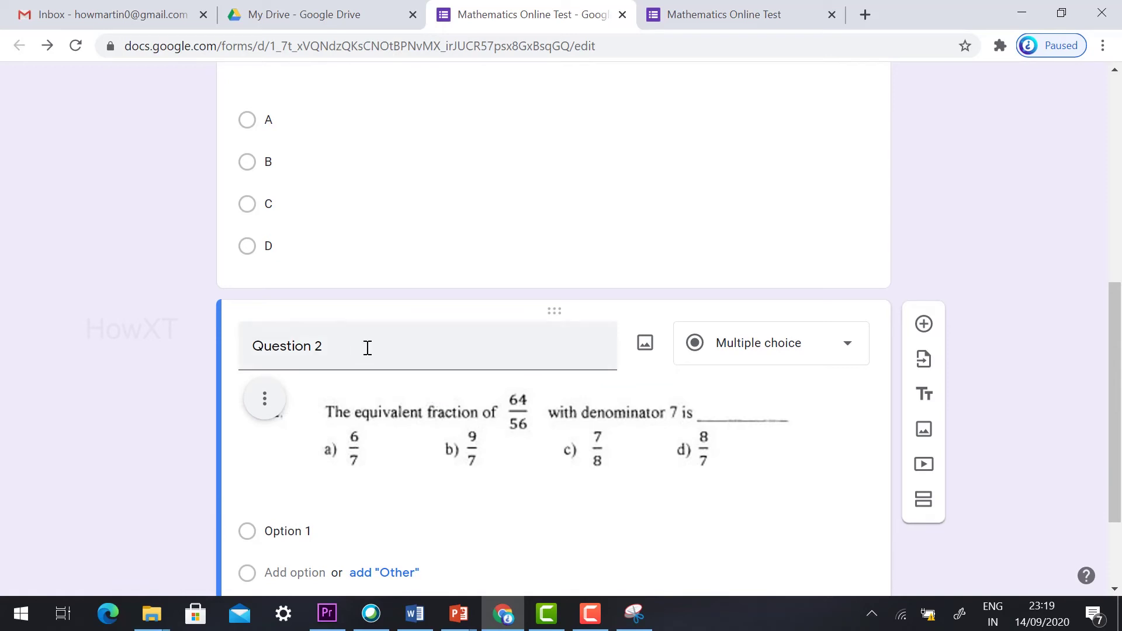
Make Question 2 required and give it the four answer options a, b, c and d
{"action": "scroll", "coordinate": [366, 348], "scroll_direction": "down", "scroll_amount": 2}
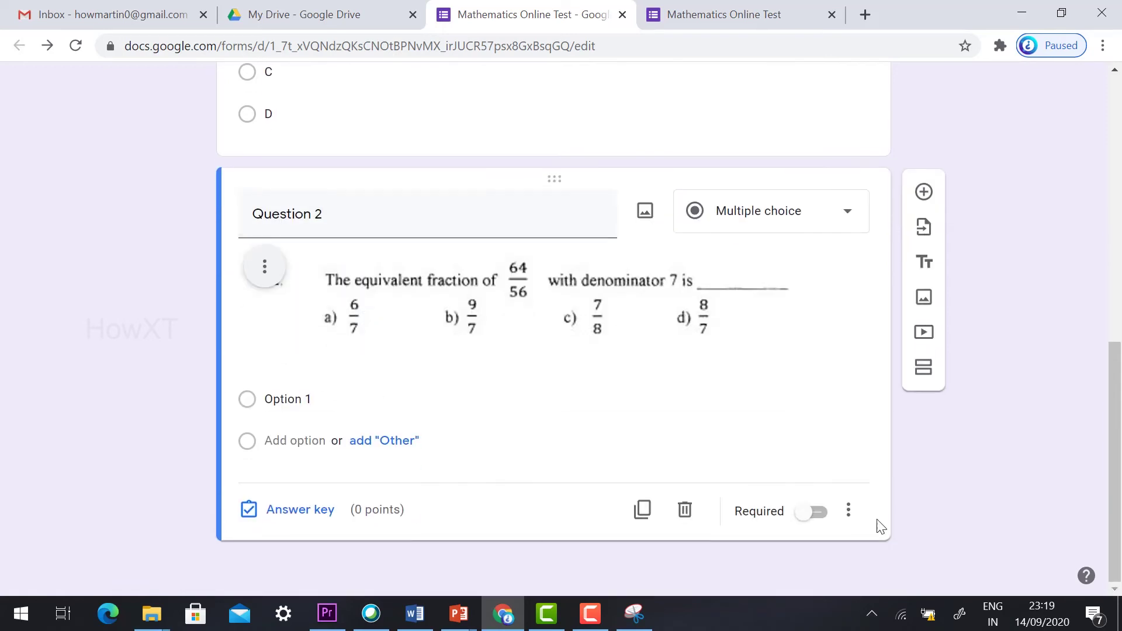
{"action": "left_click", "coordinate": [807, 517]}
{"action": "left_click", "coordinate": [288, 401]}
{"action": "type", "text": "a"}
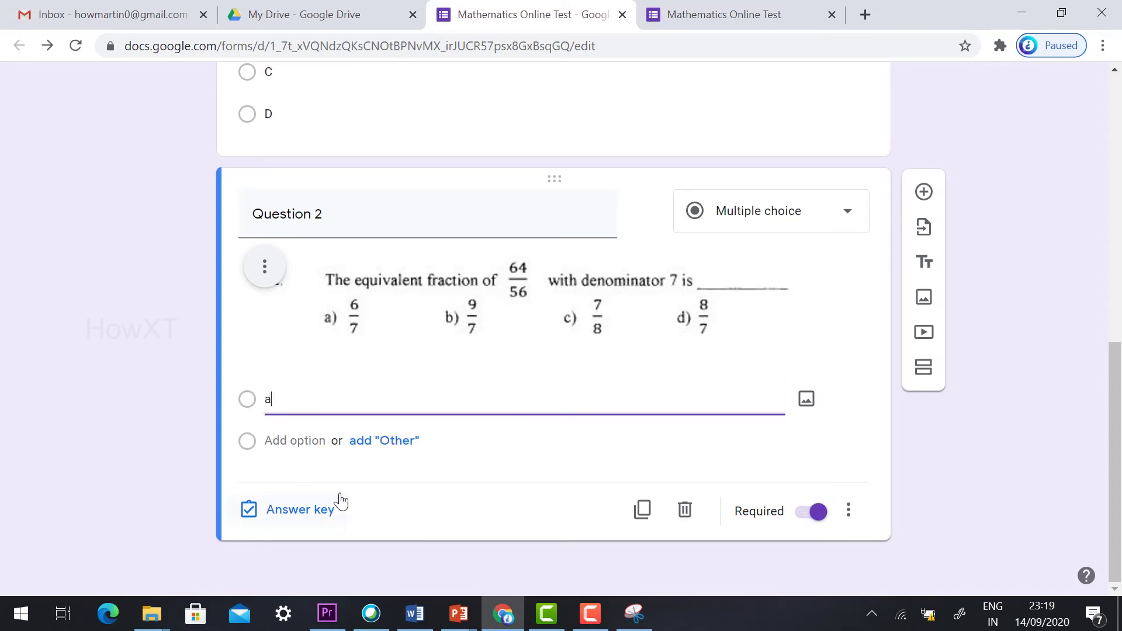
{"action": "left_click", "coordinate": [298, 438]}
{"action": "type", "text": "b"}
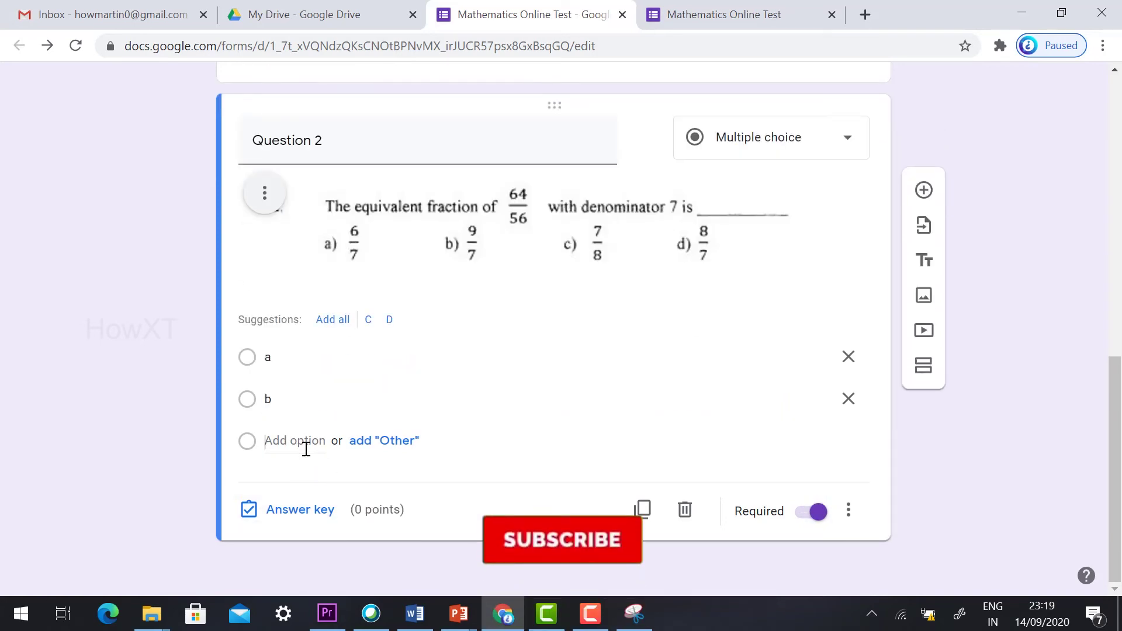
{"action": "left_click", "coordinate": [306, 444]}
{"action": "left_click", "coordinate": [289, 473]}
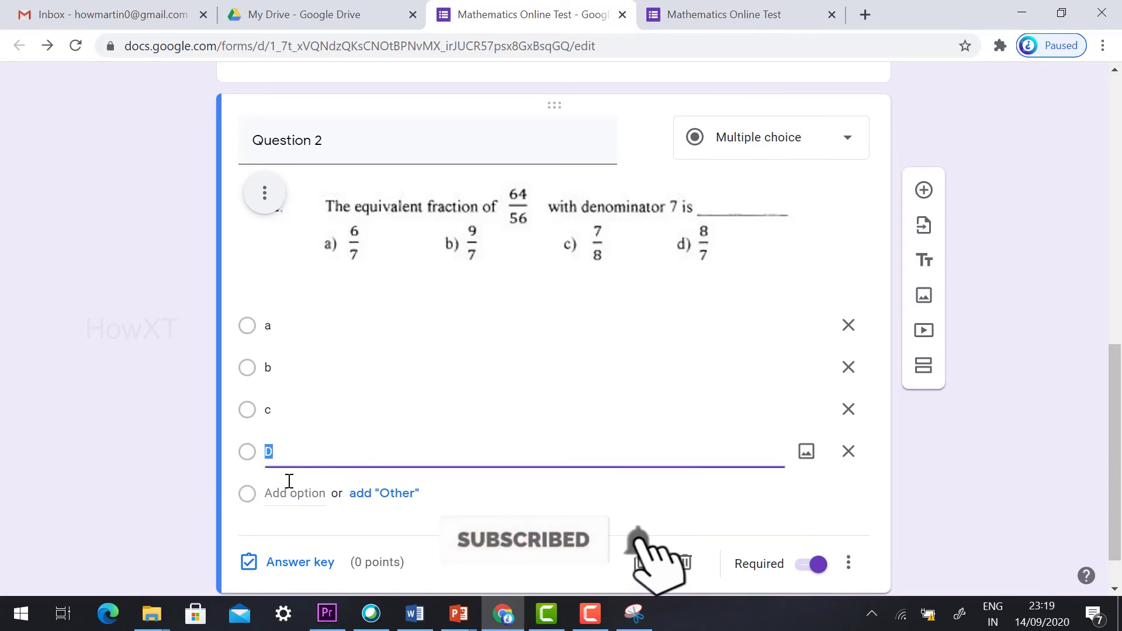
{"action": "type", "text": "d"}
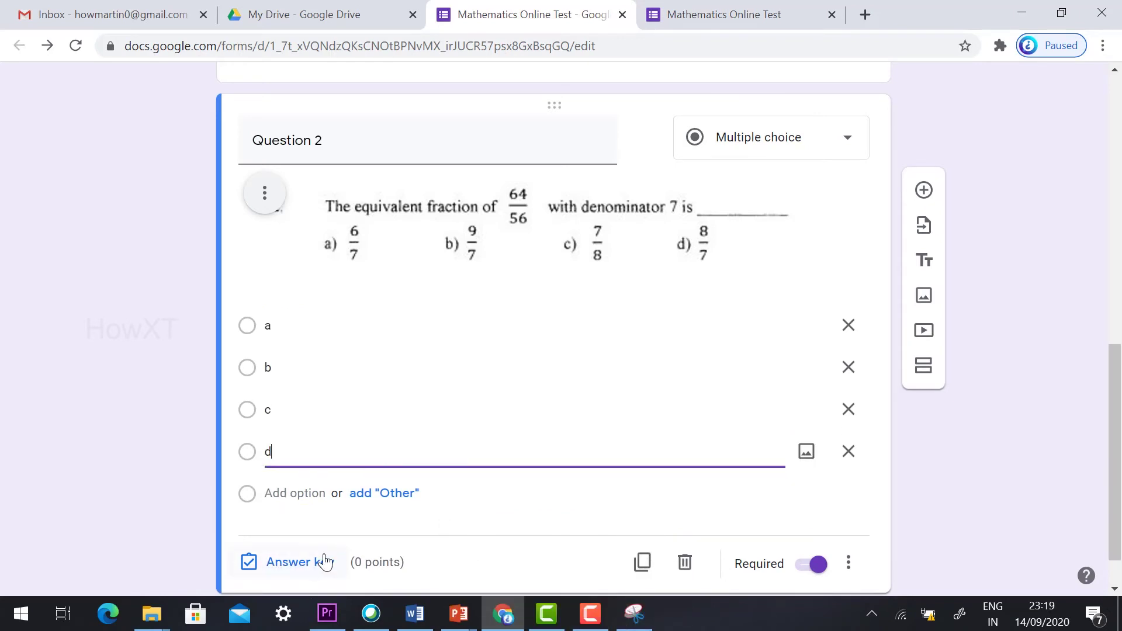
In the answer key of Question 2, assign 2 points and mark option d as the correct answer
{"action": "left_click", "coordinate": [300, 562]}
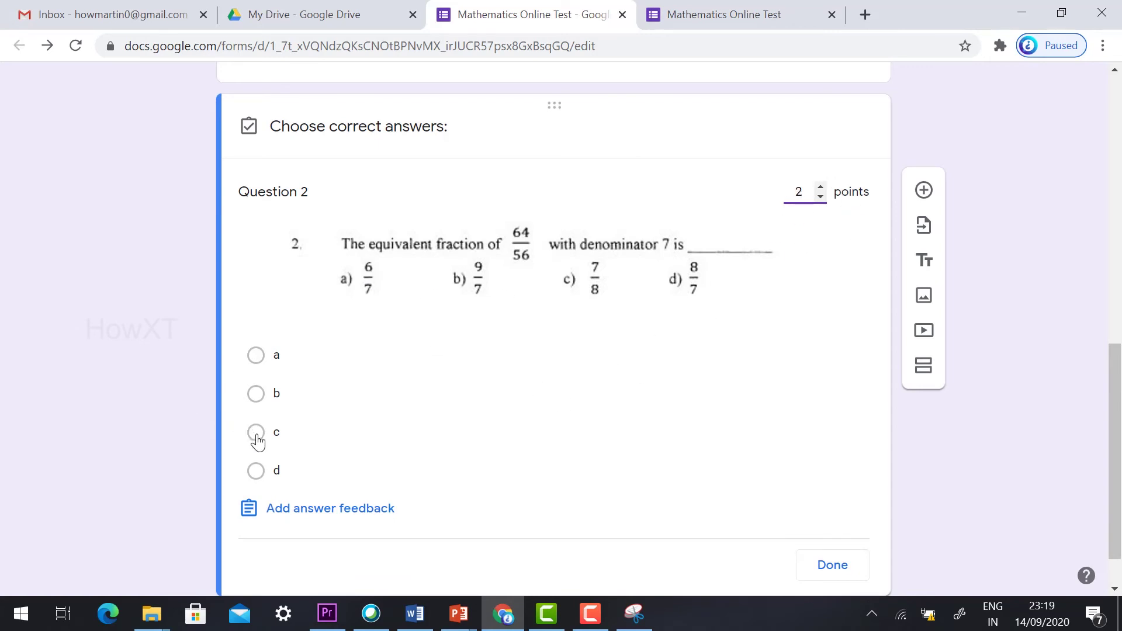
{"action": "left_click", "coordinate": [256, 471]}
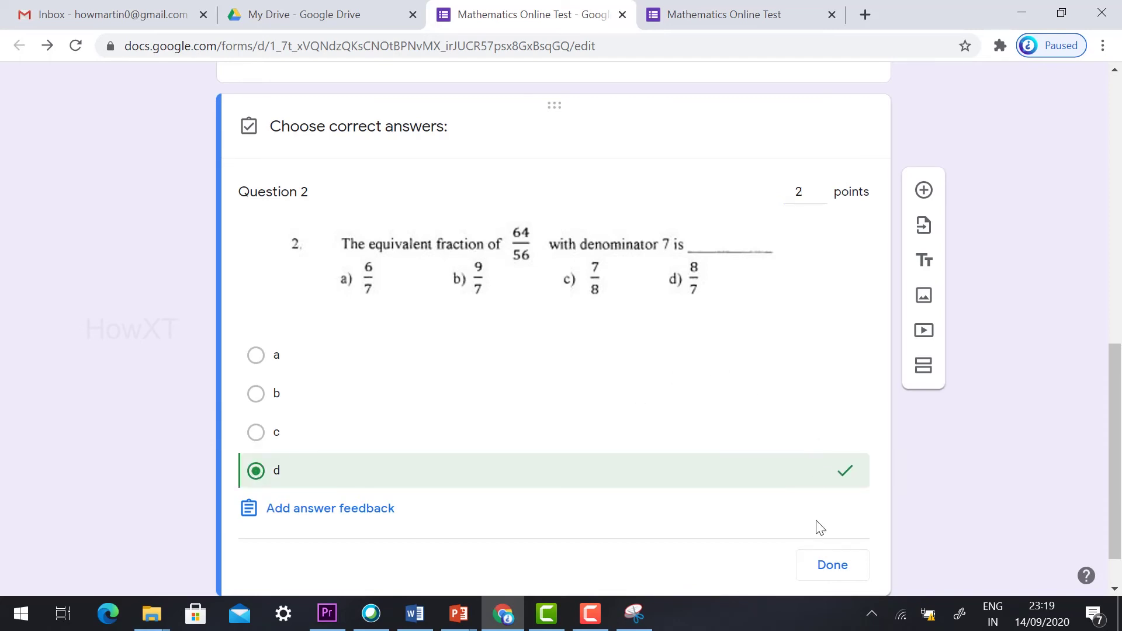
{"action": "left_click", "coordinate": [834, 581]}
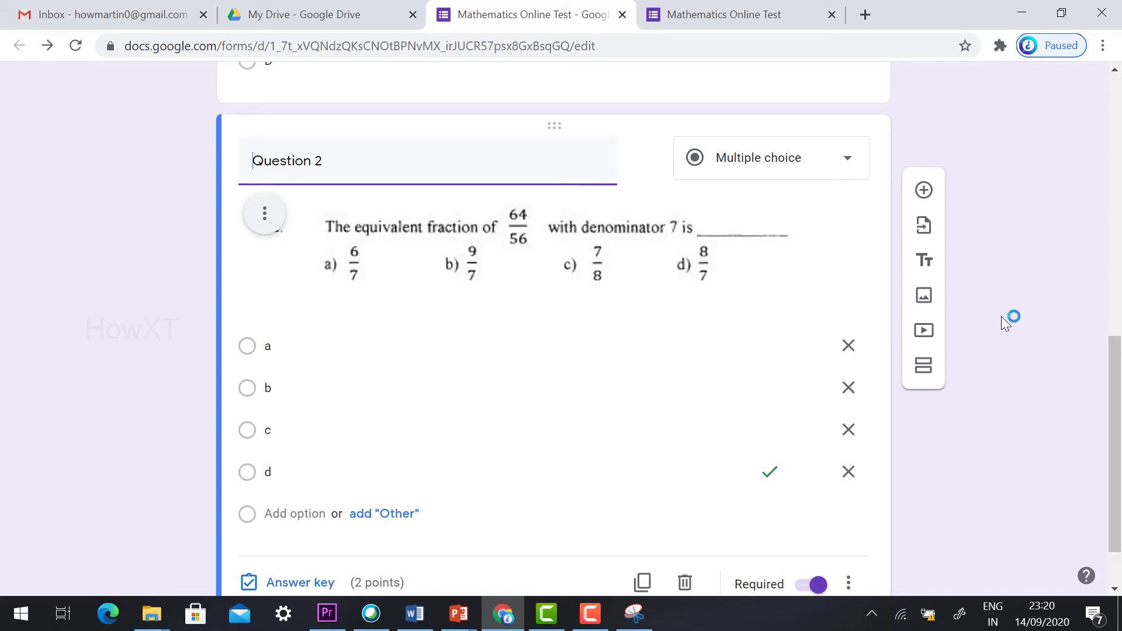
{"action": "scroll", "coordinate": [714, 356], "scroll_direction": "down", "scroll_amount": 1}
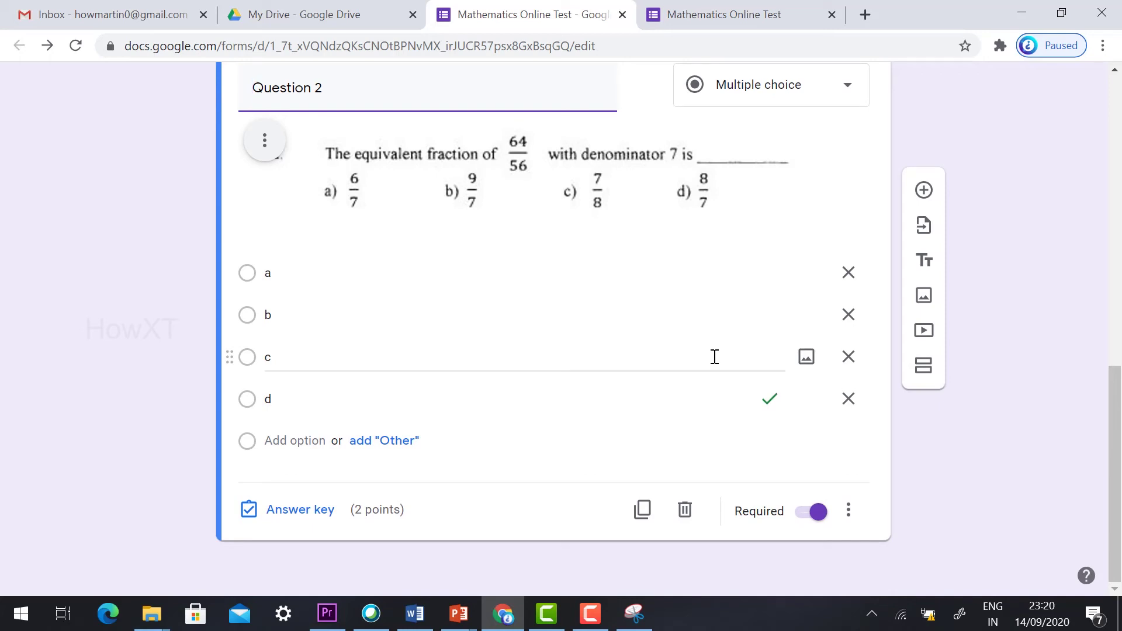
Switch to the Word question paper and snip question 7, including its four answer choices, with Snipping Tool
{"action": "left_click", "coordinate": [415, 613]}
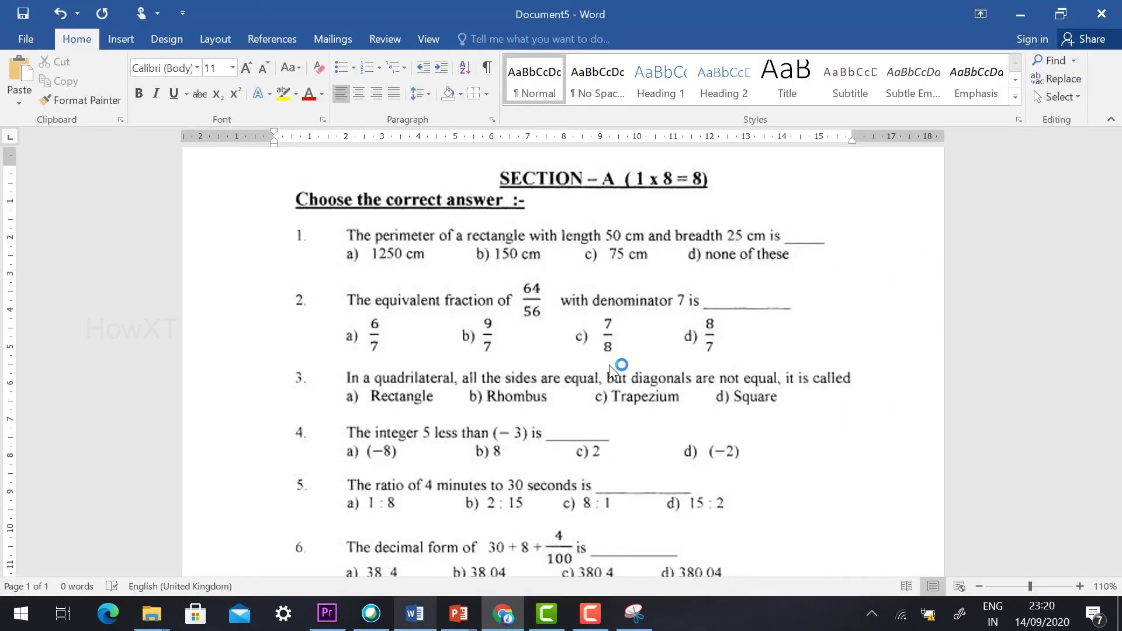
{"action": "scroll", "coordinate": [700, 360], "scroll_direction": "down", "scroll_amount": 1}
{"action": "scroll", "coordinate": [700, 360], "scroll_direction": "down", "scroll_amount": 1}
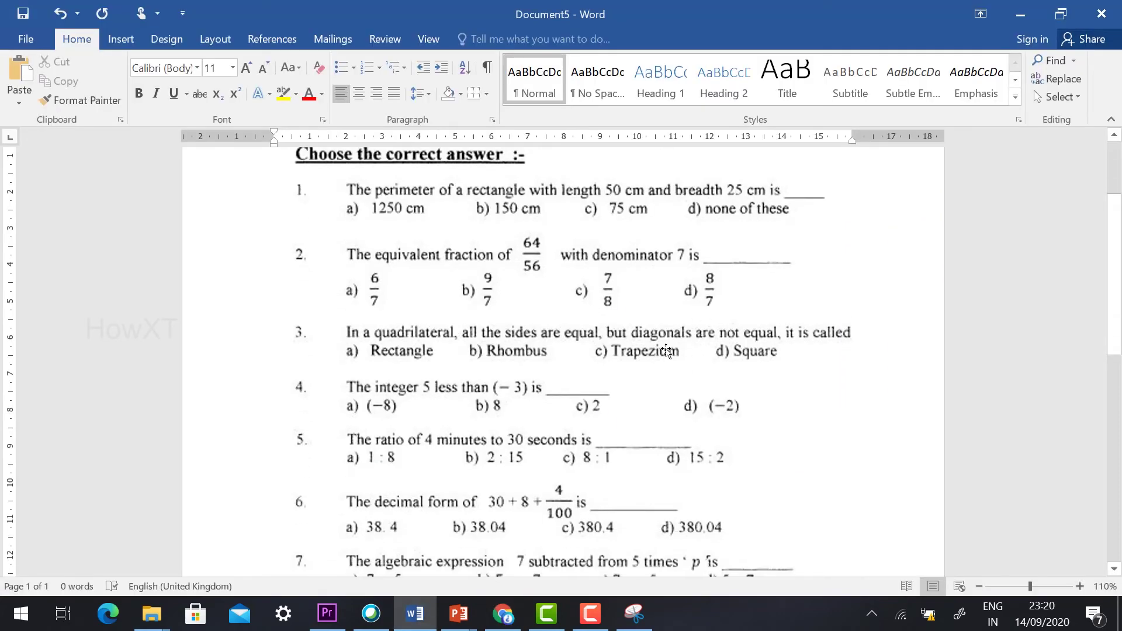
{"action": "scroll", "coordinate": [666, 351], "scroll_direction": "down", "scroll_amount": 5}
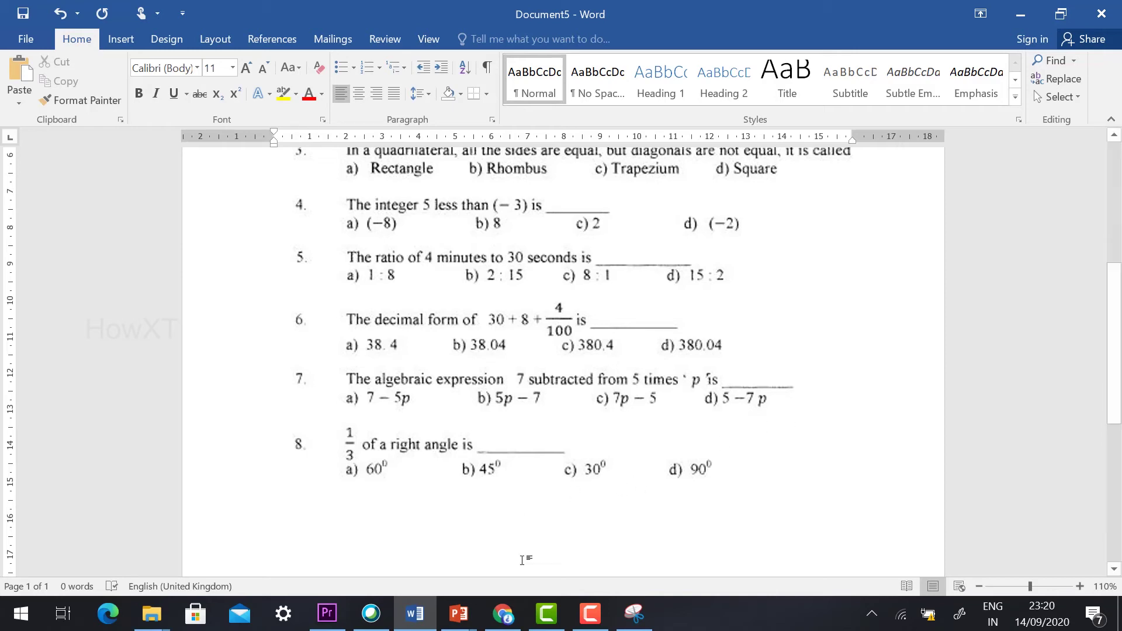
{"action": "left_click", "coordinate": [634, 613]}
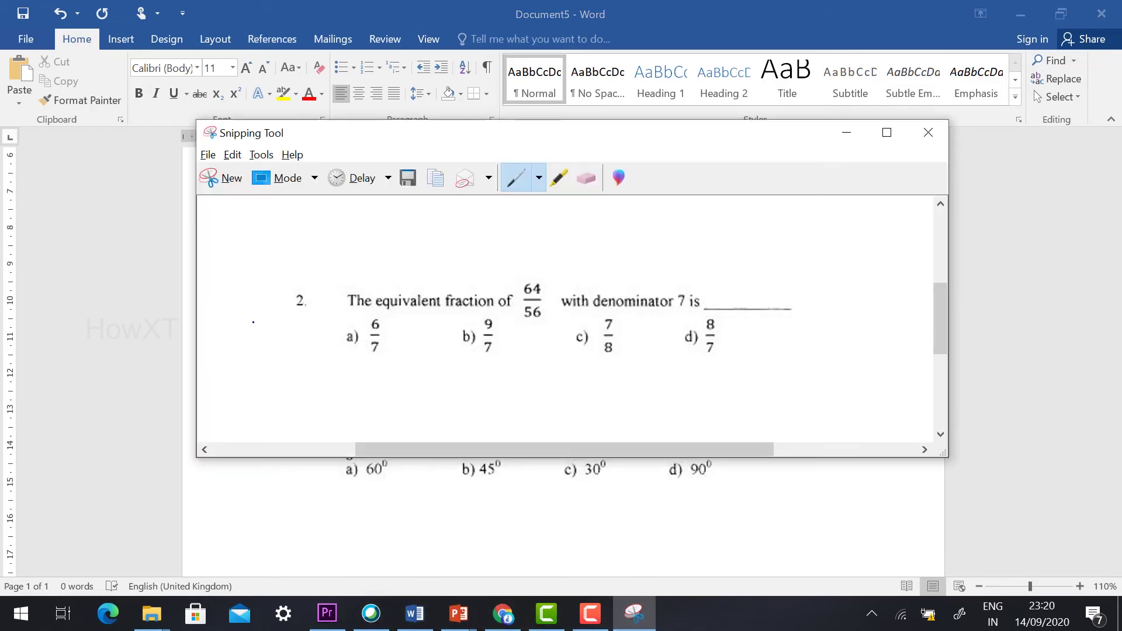
{"action": "left_click", "coordinate": [230, 178]}
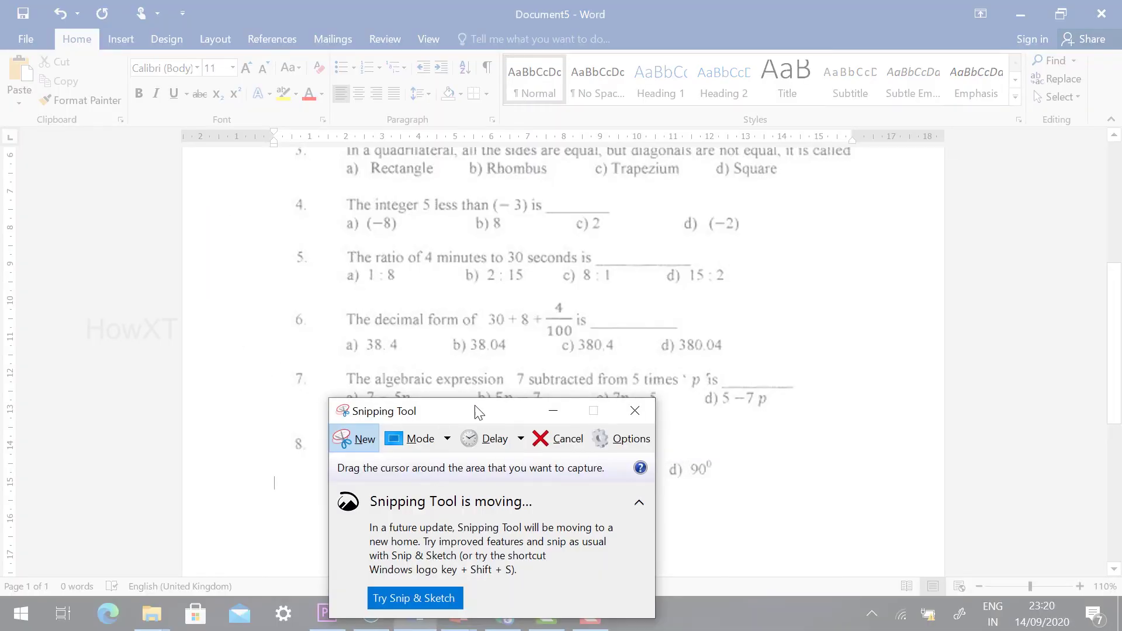
{"action": "left_click_drag", "start_coordinate": [478, 412], "coordinate": [900, 470]}
{"action": "left_click_drag", "start_coordinate": [275, 363], "coordinate": [811, 418]}
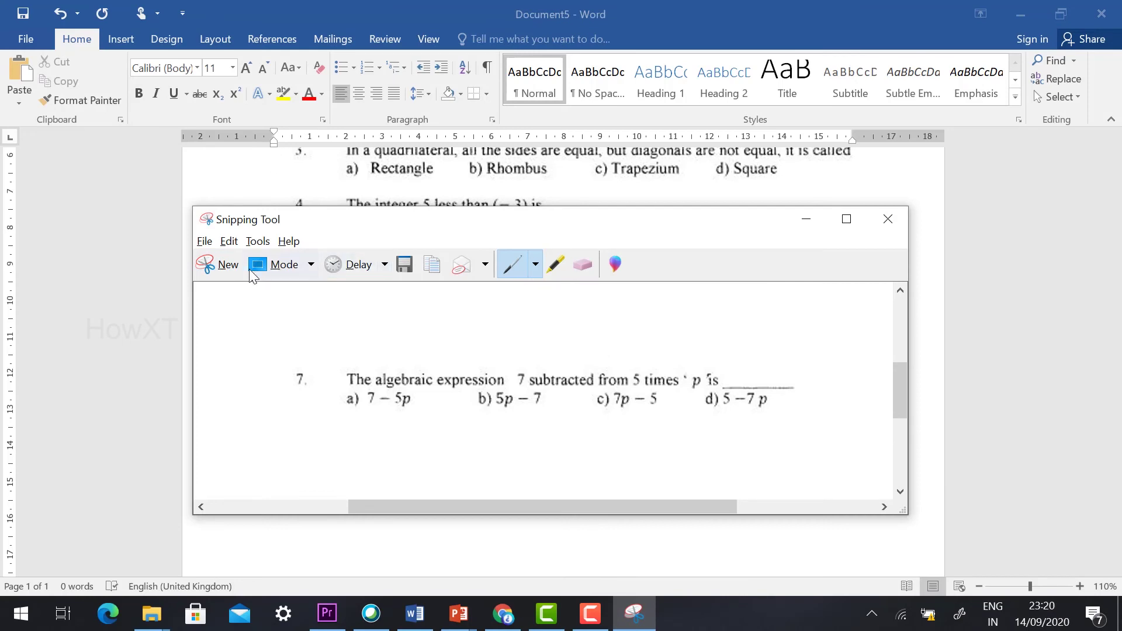
Save the snip of question 7 as a PNG named "3" in the maths Question paper folder in Pictures
{"action": "left_click", "coordinate": [406, 264]}
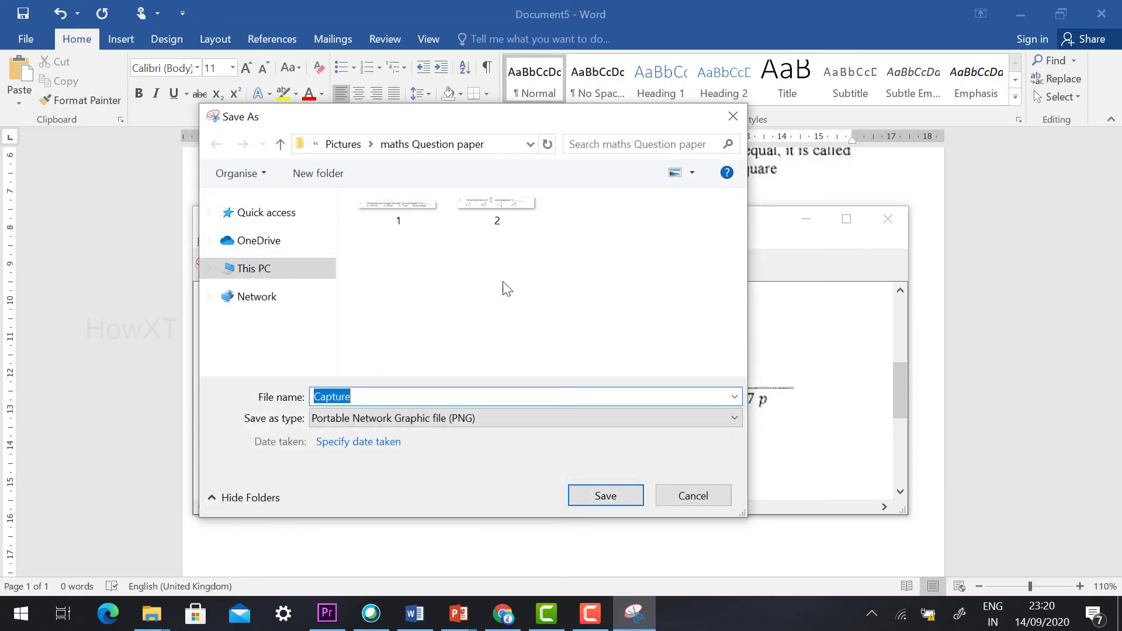
{"action": "type", "text": "3"}
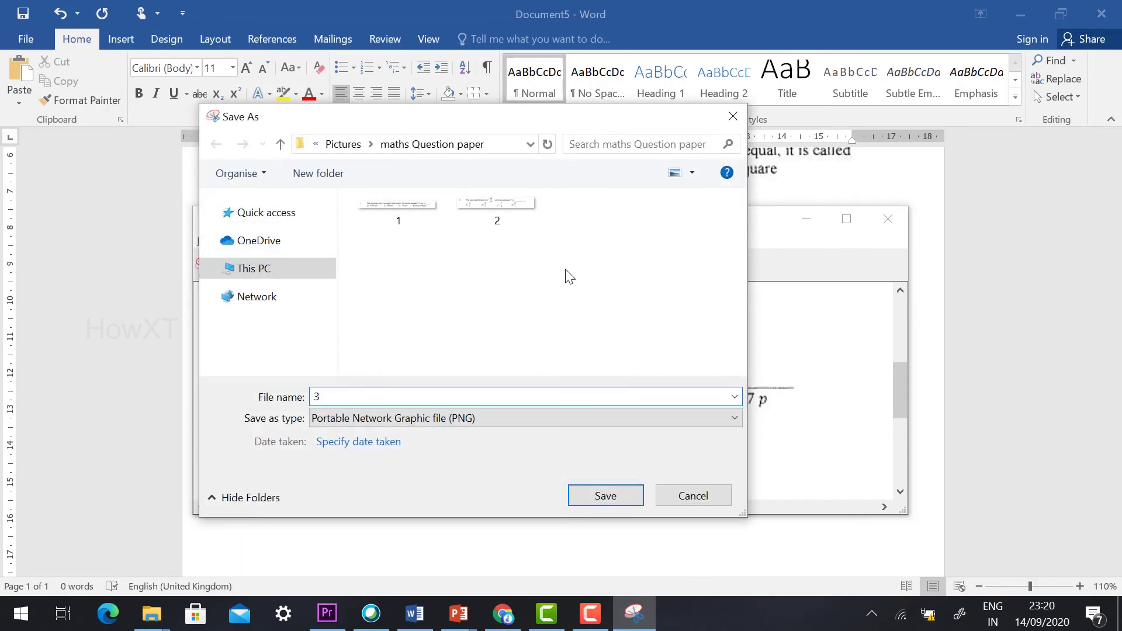
{"action": "left_click", "coordinate": [598, 496]}
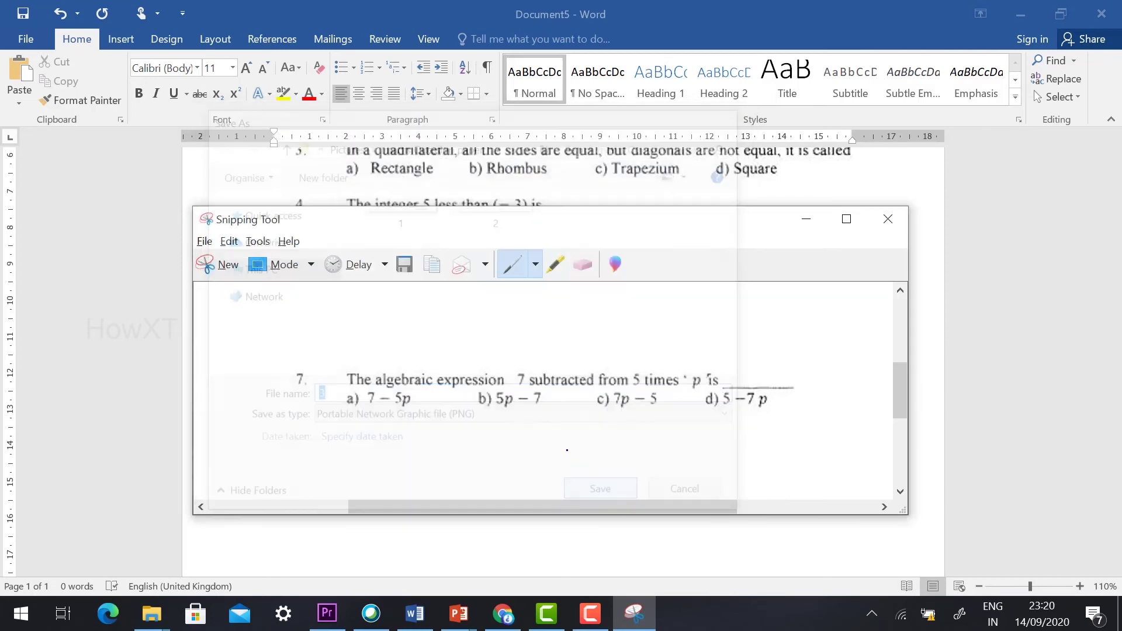
Switch back to the form in Chrome, add a question titled "Question 3" and insert image 3 from the maths Question paper folder
{"action": "left_click", "coordinate": [504, 614]}
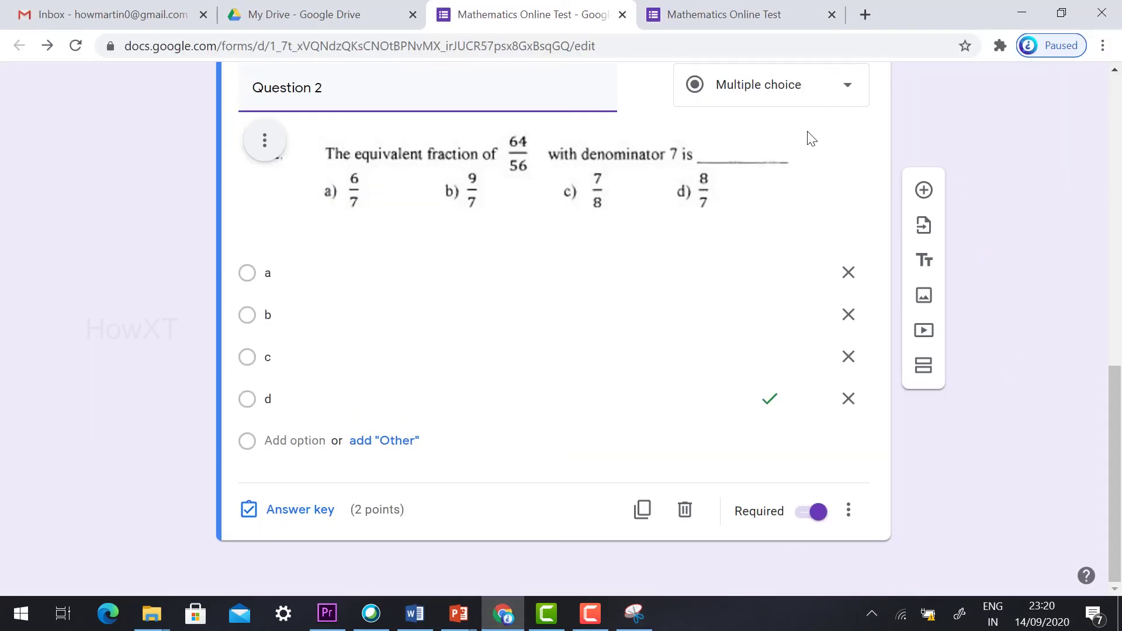
{"action": "left_click", "coordinate": [924, 191]}
{"action": "type", "text": "Question 3"}
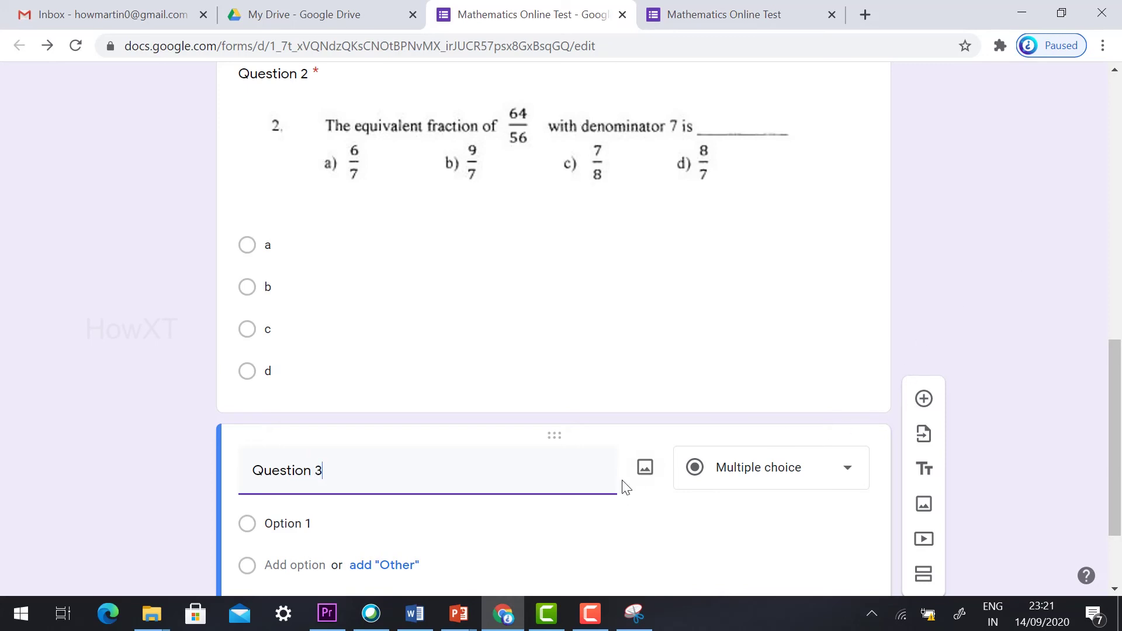
{"action": "left_click", "coordinate": [645, 471]}
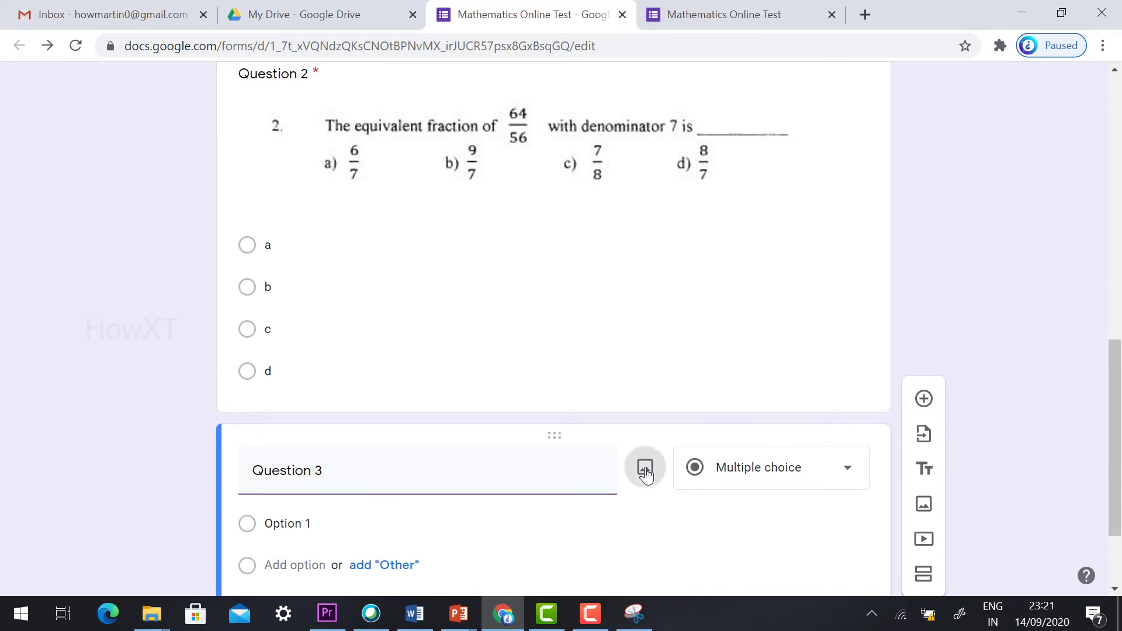
{"action": "left_click", "coordinate": [548, 447]}
{"action": "left_click", "coordinate": [414, 181]}
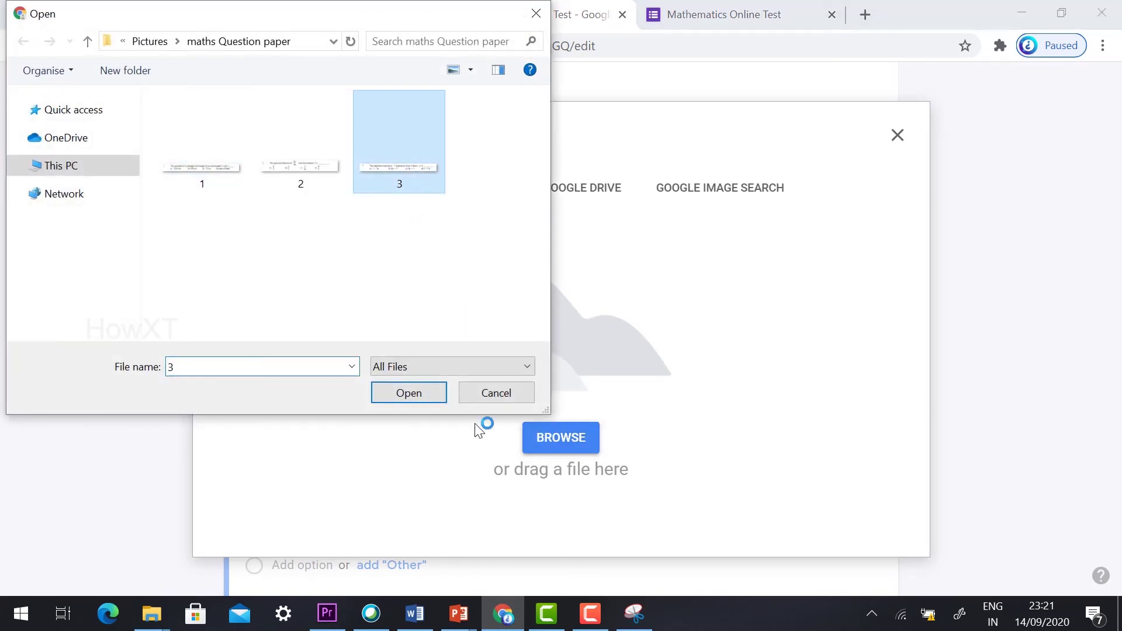
{"action": "left_click", "coordinate": [406, 393]}
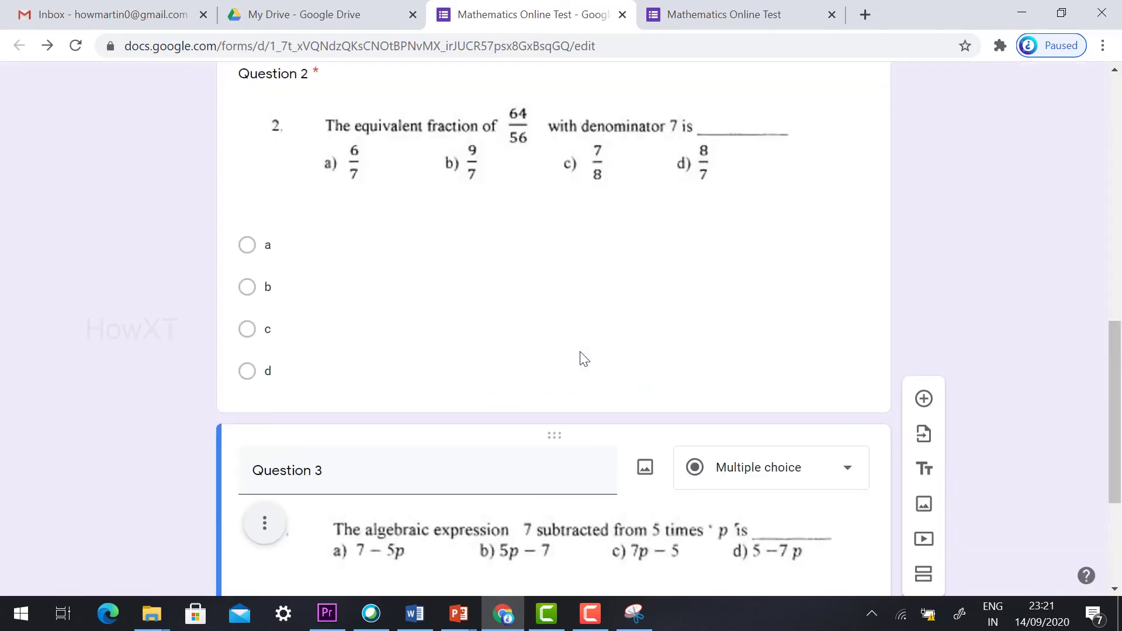
Give Question 3 the four answer options a, b, c and d, and make it required
{"action": "left_click", "coordinate": [317, 395]}
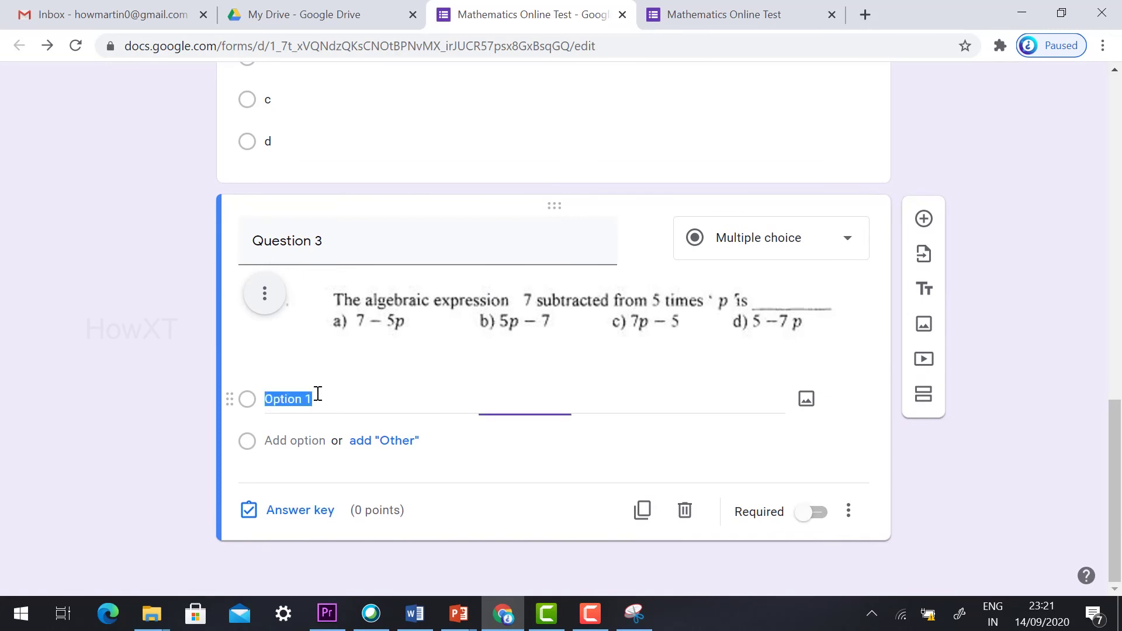
{"action": "type", "text": "a"}
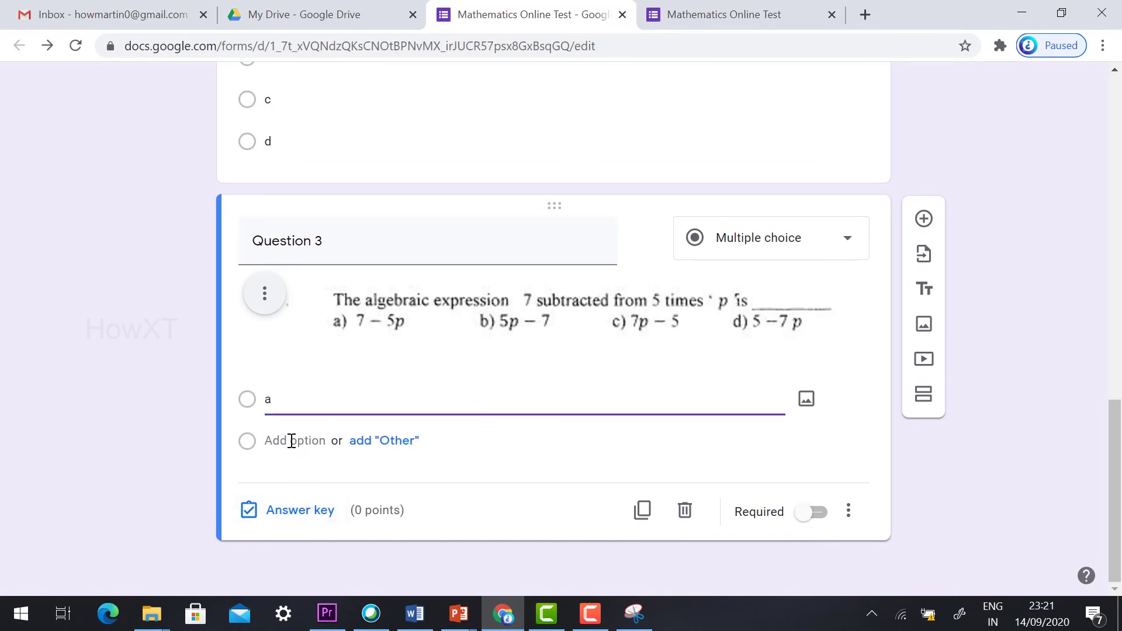
{"action": "left_click", "coordinate": [295, 441]}
{"action": "type", "text": "b"}
{"action": "left_click", "coordinate": [290, 439]}
{"action": "type", "text": "c"}
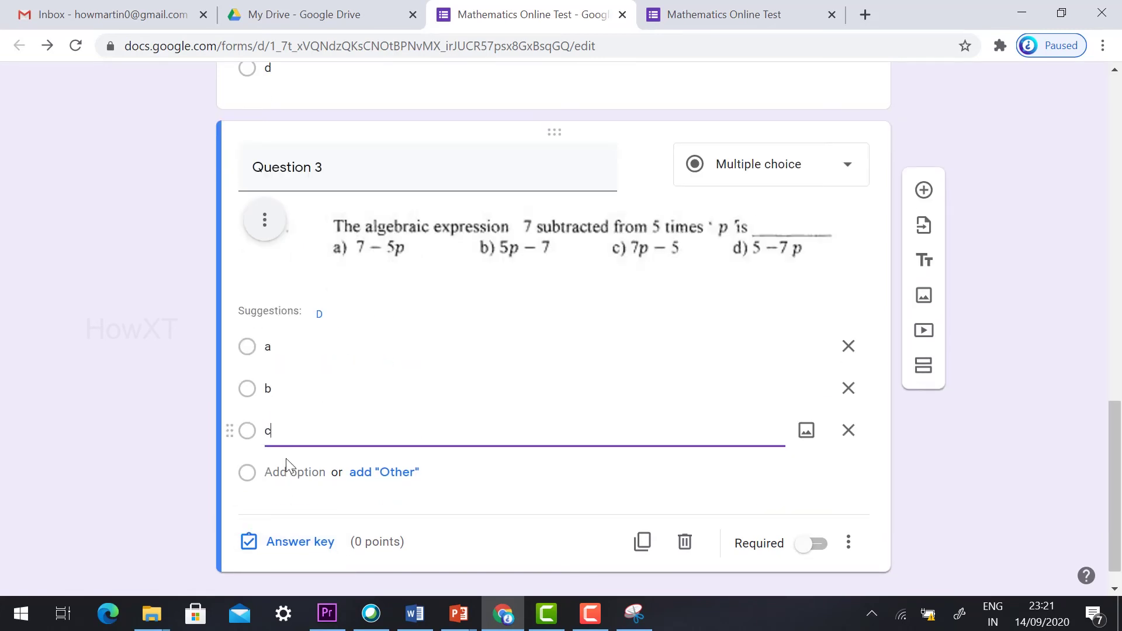
{"action": "left_click", "coordinate": [288, 467]}
{"action": "type", "text": "d"}
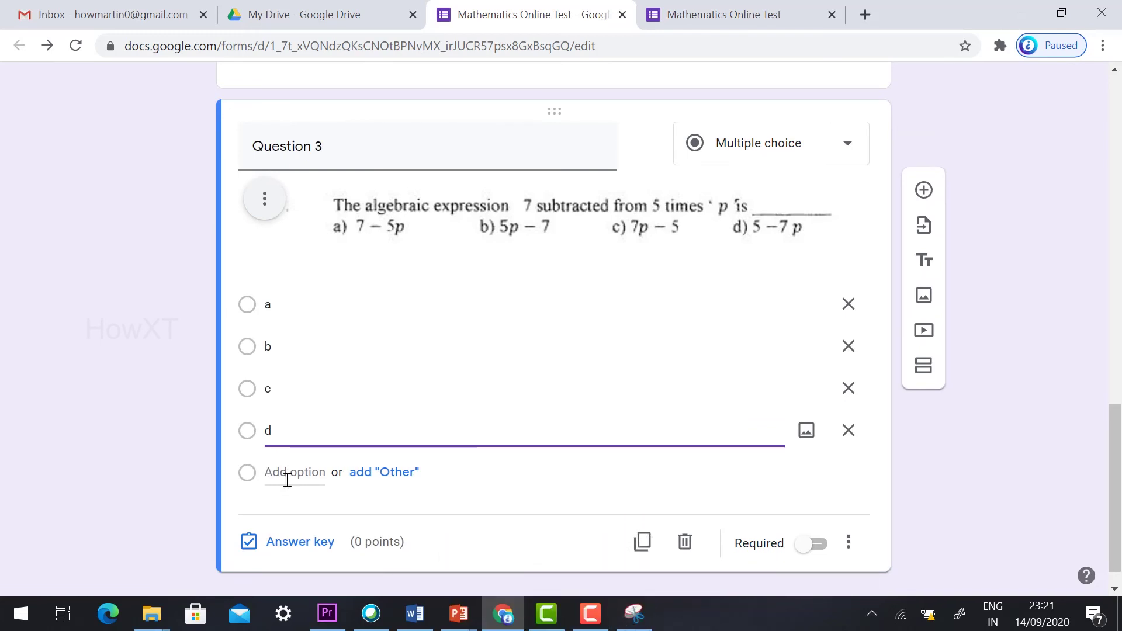
{"action": "left_click", "coordinate": [808, 544]}
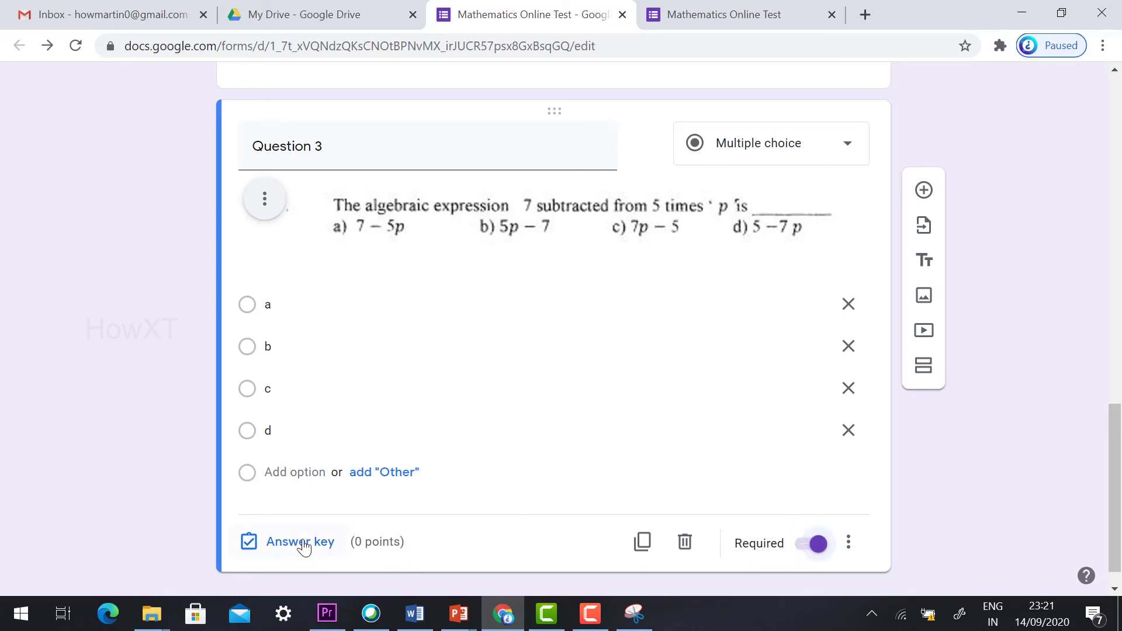
In the answer key of Question 3, assign 2 points and mark option b as the correct answer
{"action": "left_click", "coordinate": [300, 542]}
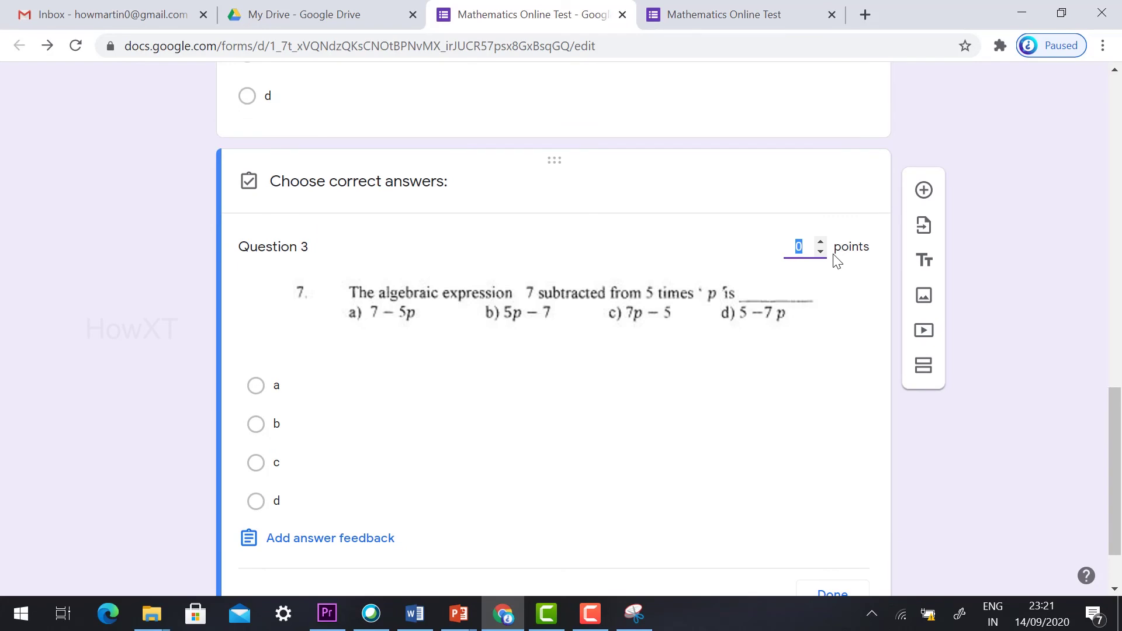
{"action": "type", "text": "2"}
{"action": "left_click", "coordinate": [256, 424]}
{"action": "scroll", "coordinate": [777, 377], "scroll_direction": "down", "scroll_amount": 1}
{"action": "left_click", "coordinate": [830, 521]}
Preview the Mathematics Online Test form and look through its questions as respondents see them
{"action": "scroll", "coordinate": [981, 413], "scroll_direction": "up", "scroll_amount": 3}
{"action": "scroll", "coordinate": [980, 405], "scroll_direction": "up", "scroll_amount": 15}
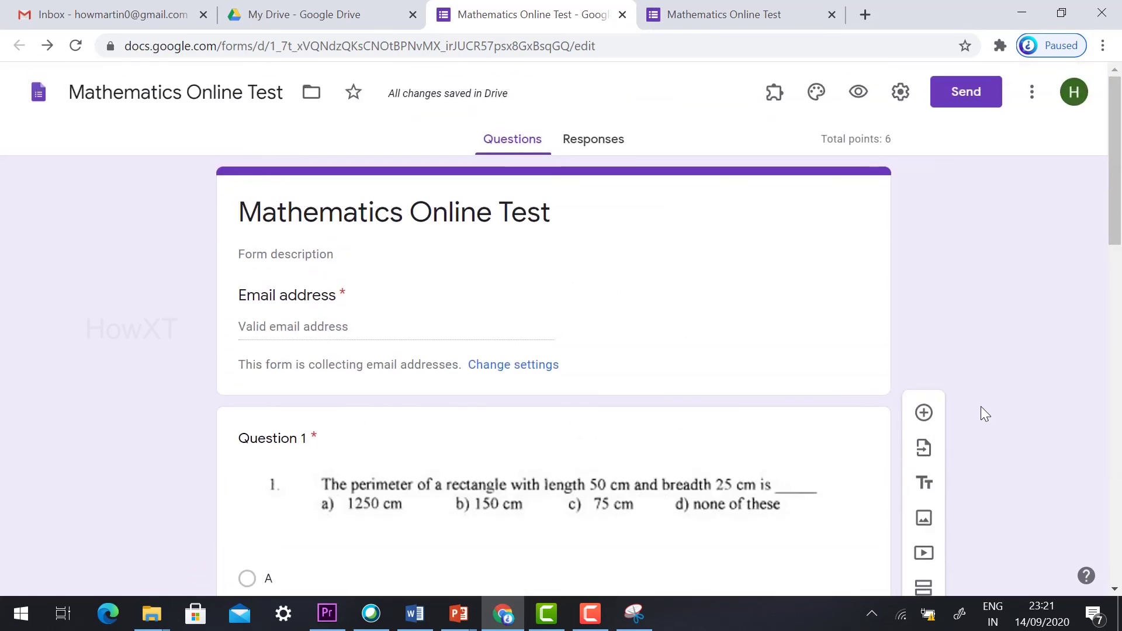
{"action": "left_click", "coordinate": [857, 95]}
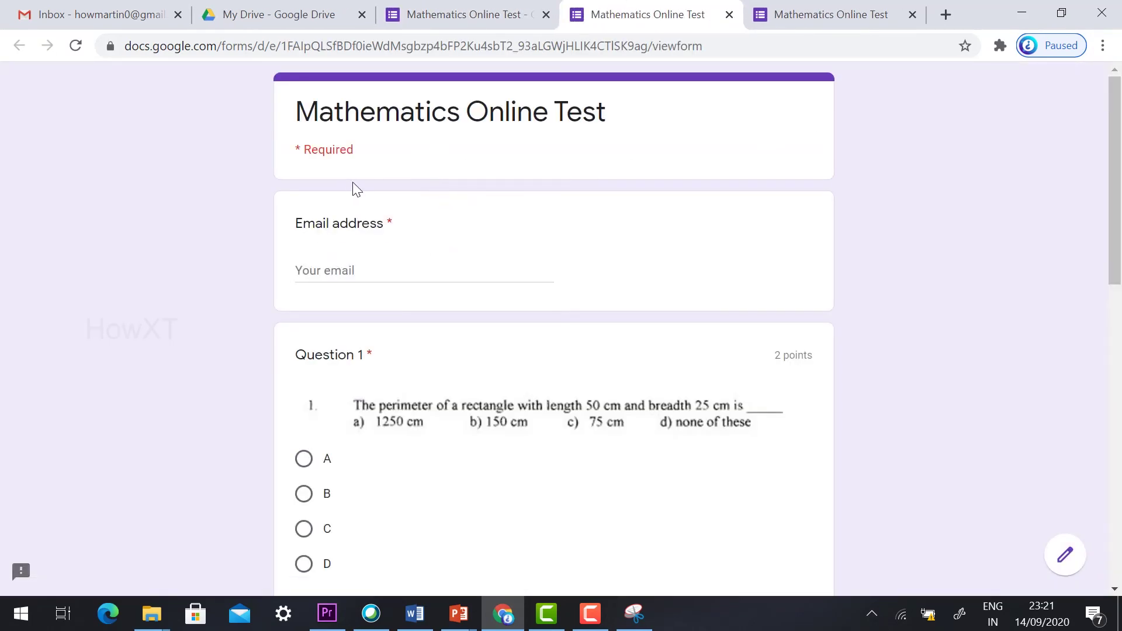
{"action": "scroll", "coordinate": [322, 193], "scroll_direction": "down", "scroll_amount": 4}
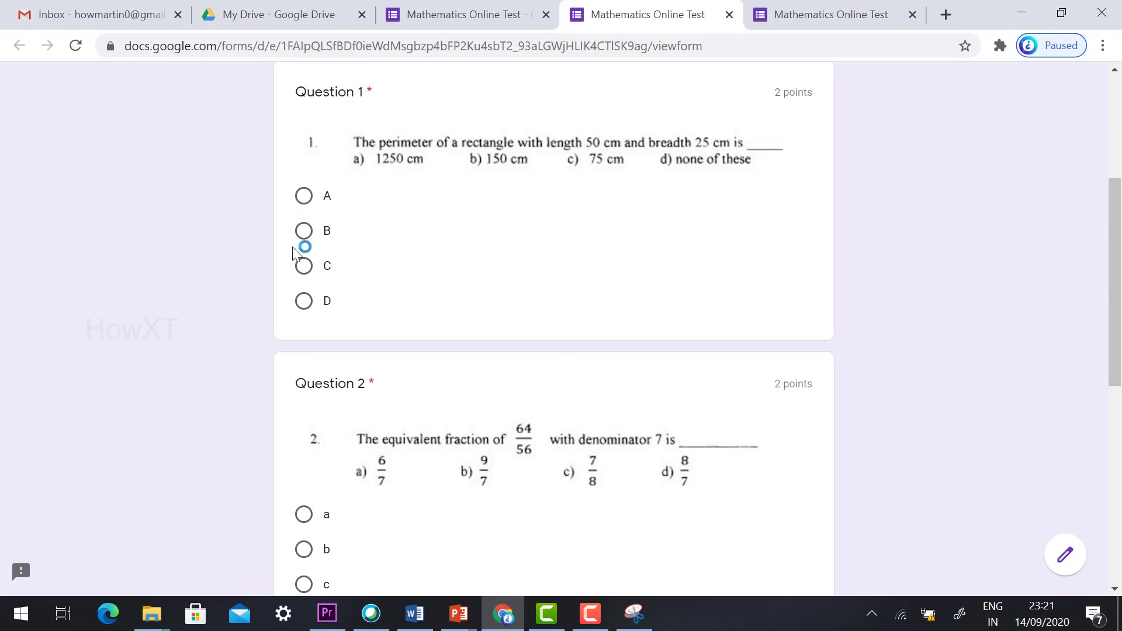
{"action": "scroll", "coordinate": [340, 374], "scroll_direction": "down", "scroll_amount": 1}
{"action": "scroll", "coordinate": [343, 376], "scroll_direction": "down", "scroll_amount": 6}
{"action": "scroll", "coordinate": [498, 291], "scroll_direction": "up", "scroll_amount": 7}
Return to the form editor and open option A of Question 1 for editing
{"action": "left_click", "coordinate": [481, 12]}
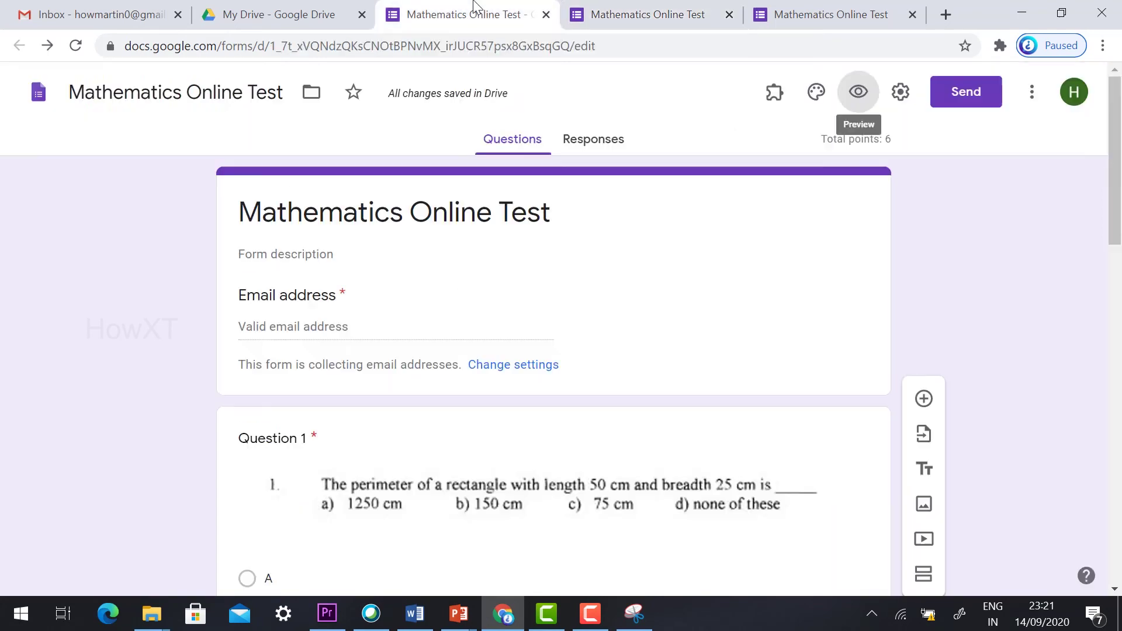
{"action": "scroll", "coordinate": [416, 386], "scroll_direction": "down", "scroll_amount": 3}
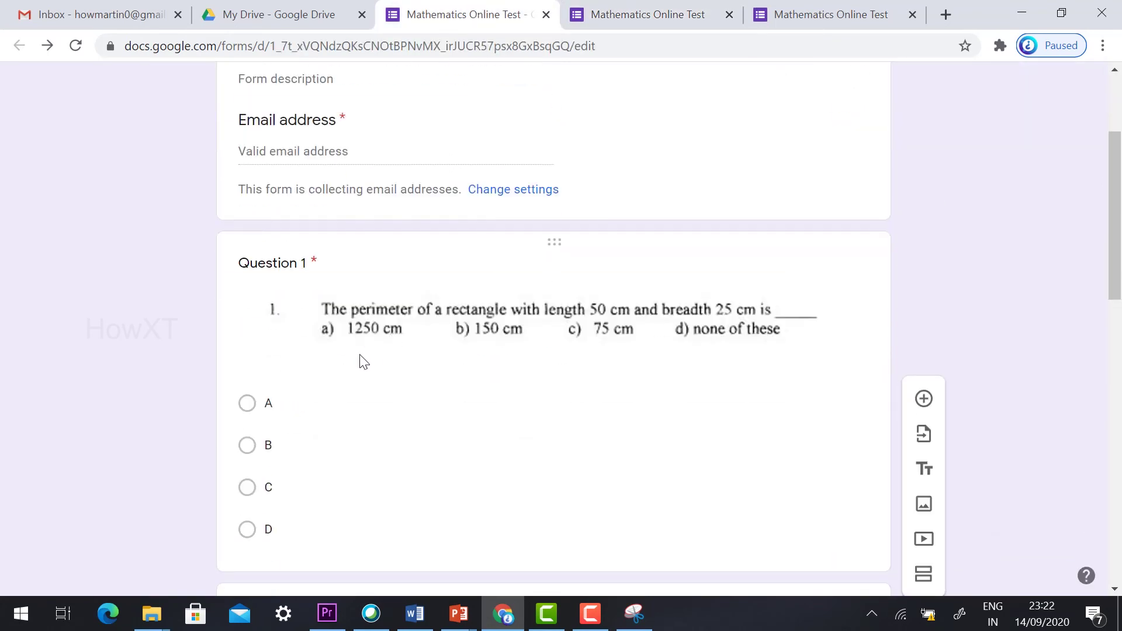
{"action": "left_click", "coordinate": [290, 402]}
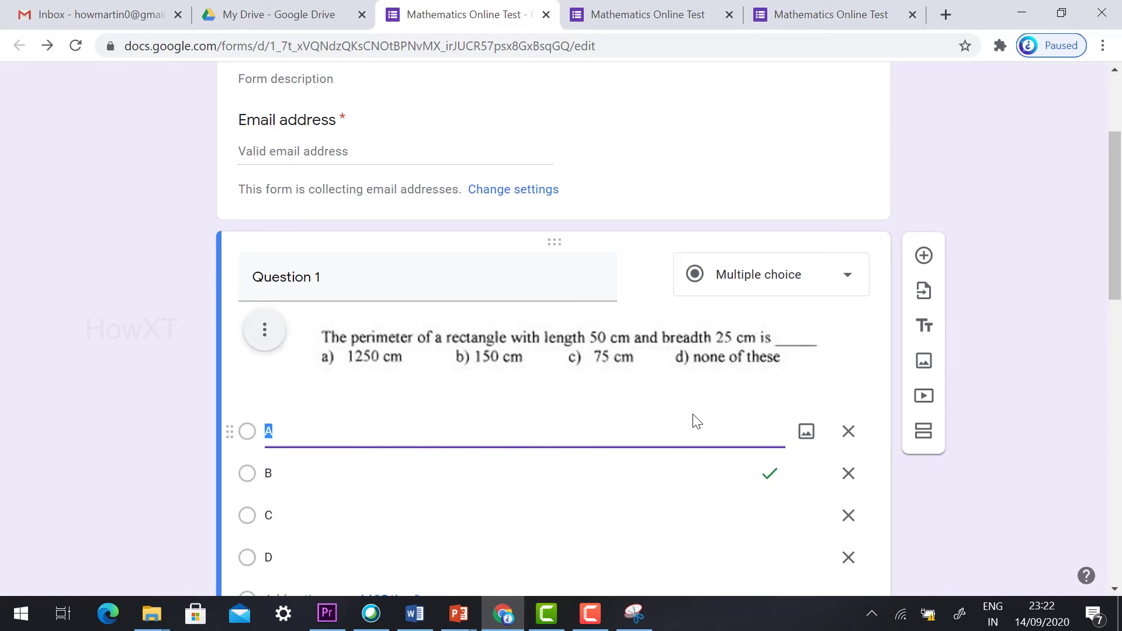
Switch to the Word question paper and snip only answer choice a) "1 : 8" of question 5 with Snipping Tool
{"action": "left_click", "coordinate": [415, 614]}
{"action": "scroll", "coordinate": [488, 434], "scroll_direction": "down", "scroll_amount": 1}
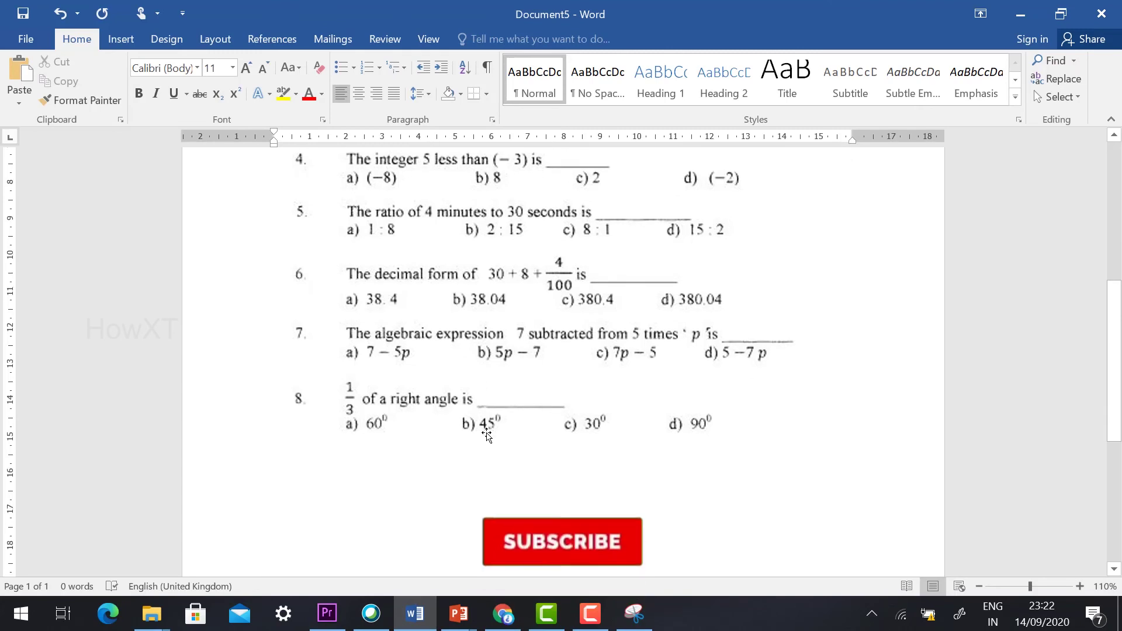
{"action": "scroll", "coordinate": [462, 414], "scroll_direction": "up", "scroll_amount": 2}
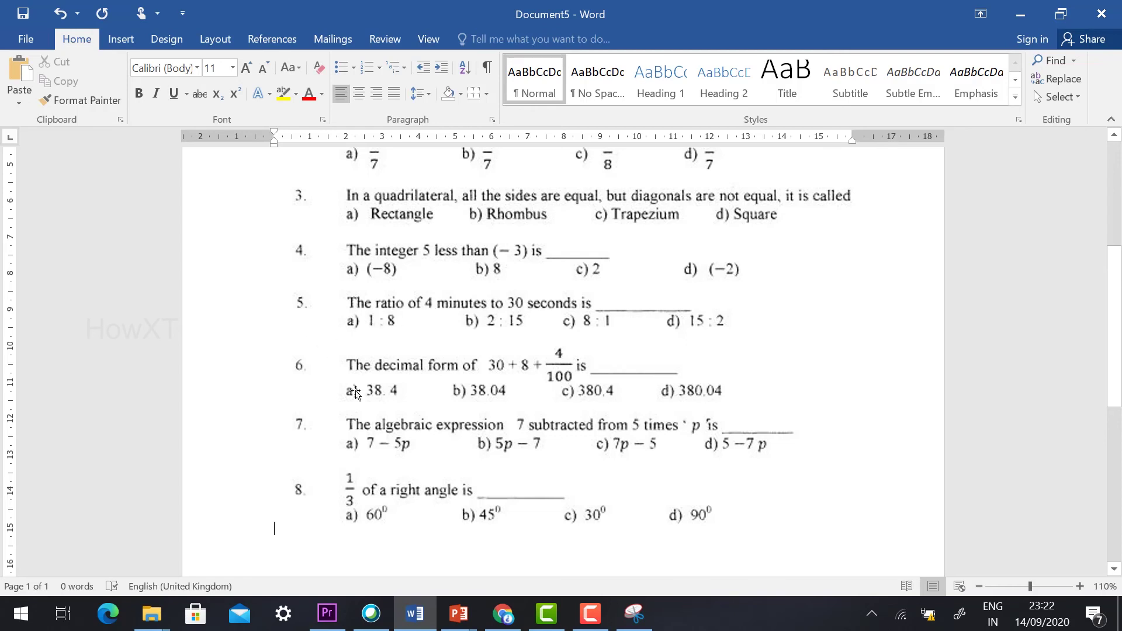
{"action": "left_click", "coordinate": [634, 613]}
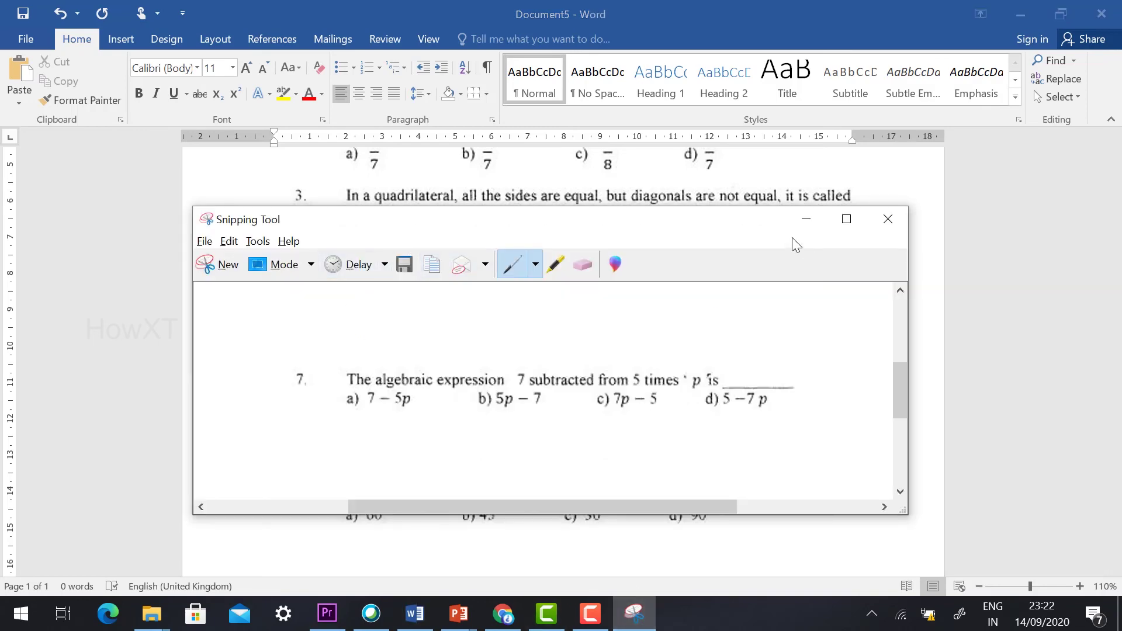
{"action": "left_click", "coordinate": [230, 266]}
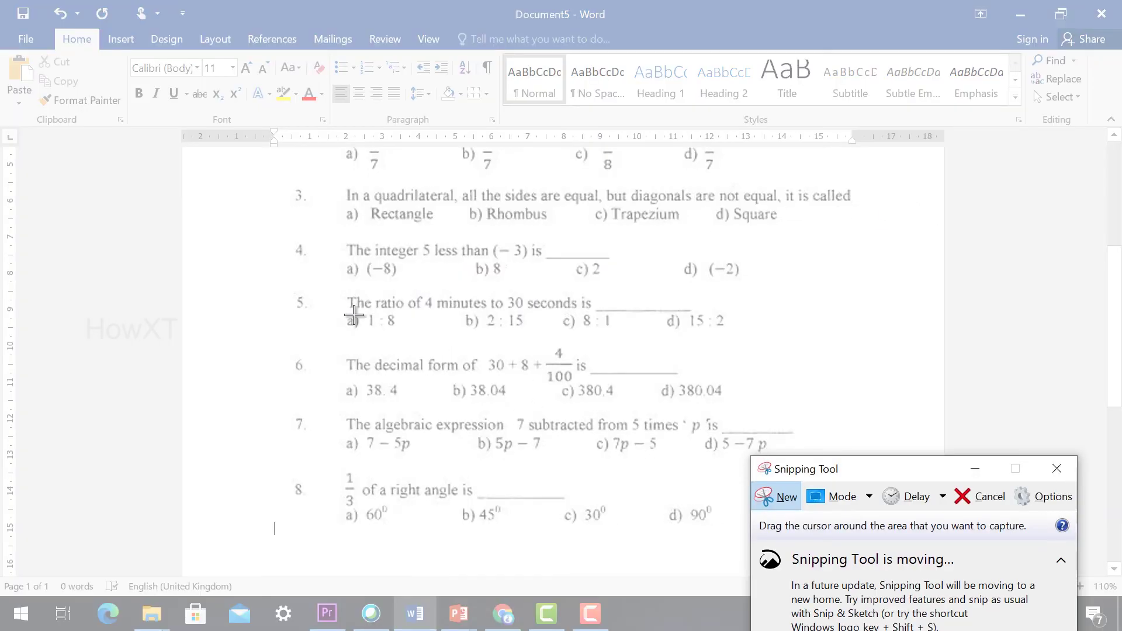
{"action": "left_click_drag", "start_coordinate": [339, 311], "coordinate": [430, 334]}
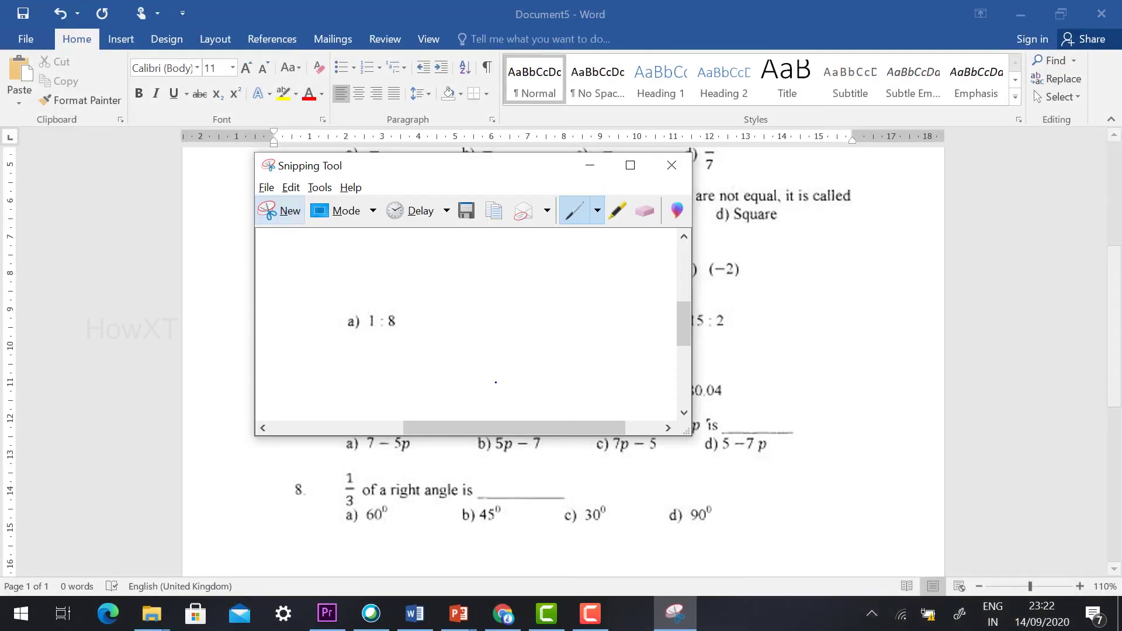
Save the answer choice snip as a PNG named "ans" in the maths Question paper folder
{"action": "left_click", "coordinate": [466, 211]}
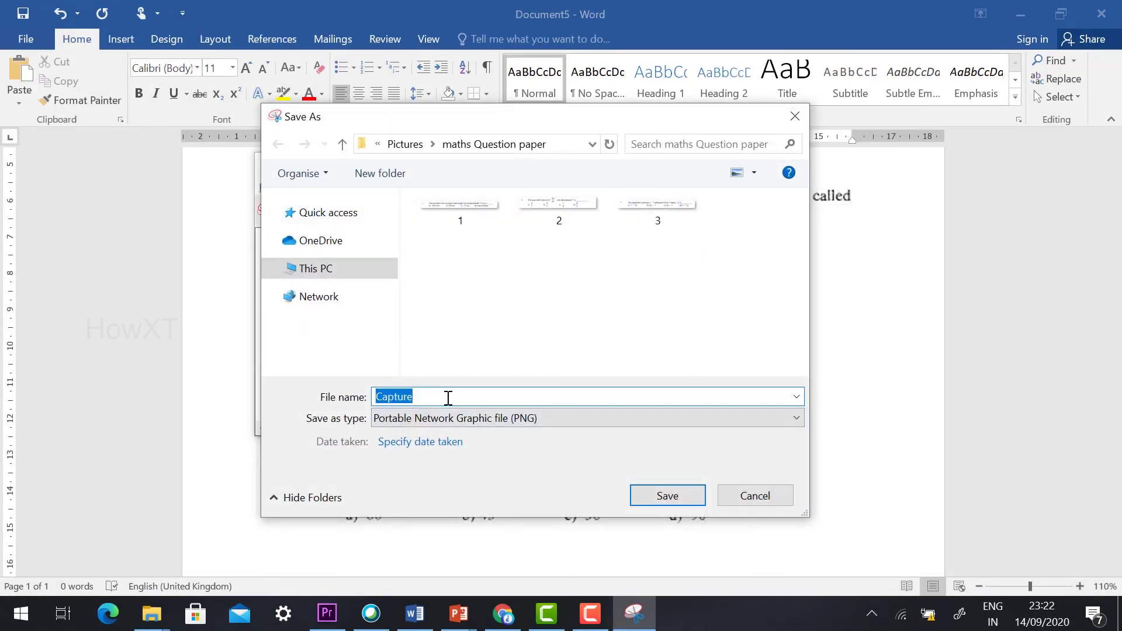
{"action": "type", "text": "ans"}
{"action": "key", "text": "Return"}
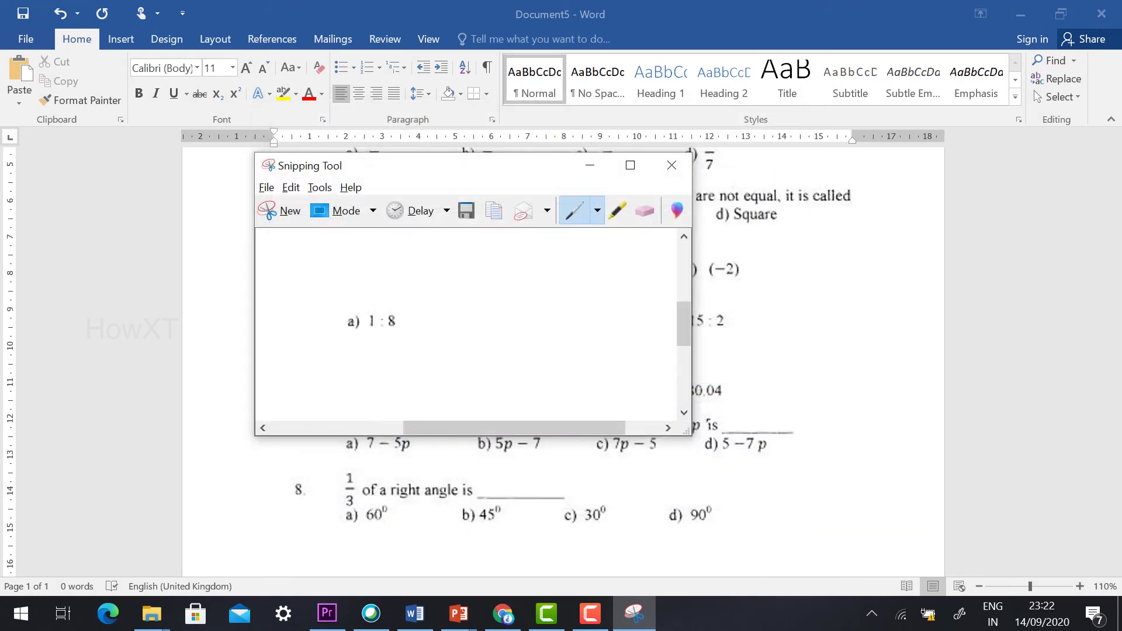
Switch back to the Google Forms editor and upload the "ans" image from the maths Question paper folder to option A of Question 1
{"action": "left_click", "coordinate": [502, 614]}
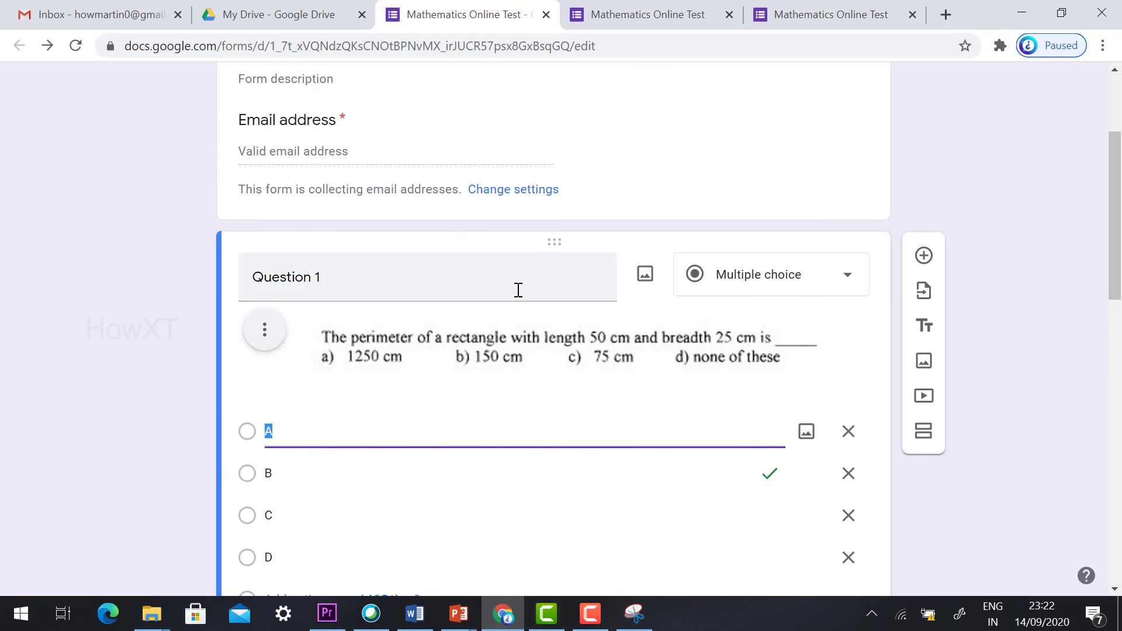
{"action": "left_click", "coordinate": [807, 434]}
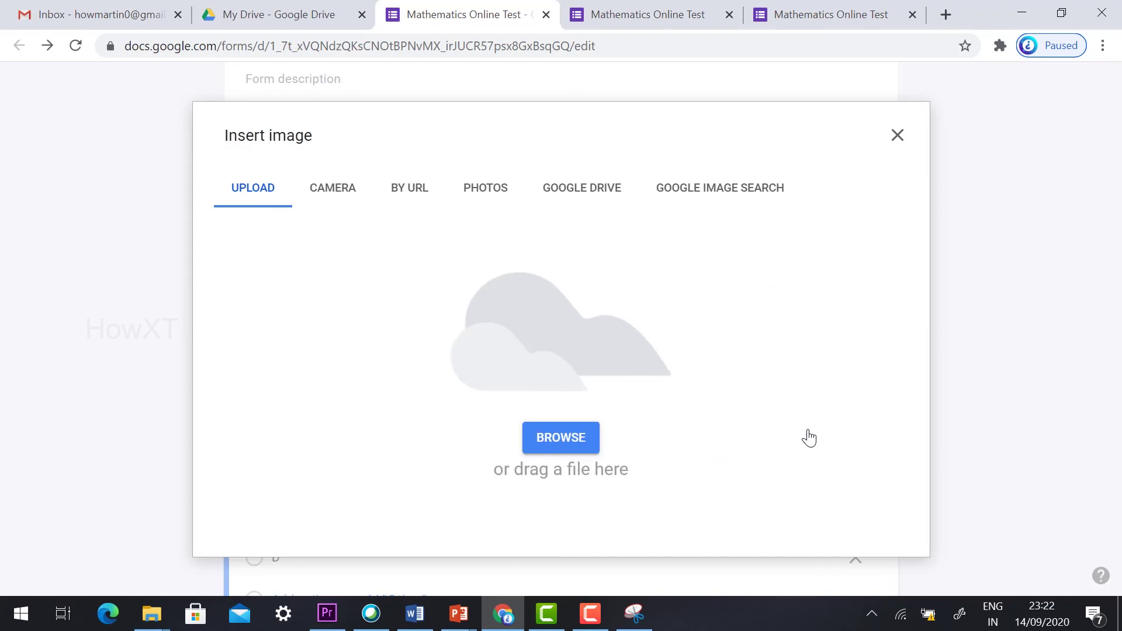
{"action": "left_click", "coordinate": [553, 438]}
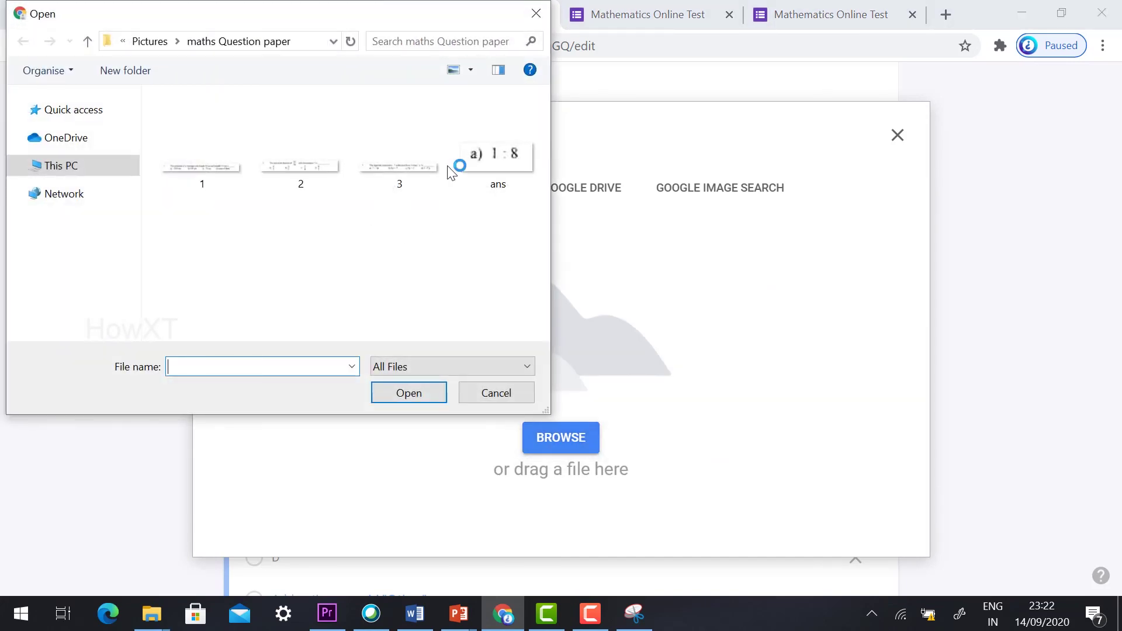
{"action": "left_click", "coordinate": [474, 155]}
{"action": "left_click", "coordinate": [416, 391]}
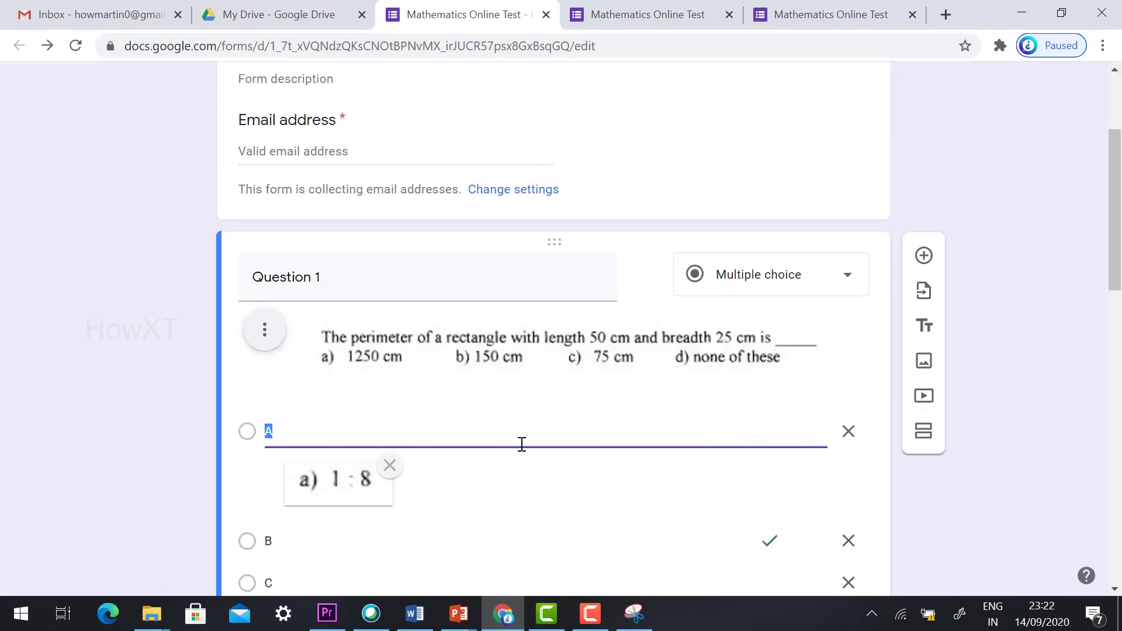
{"action": "left_click", "coordinate": [509, 513]}
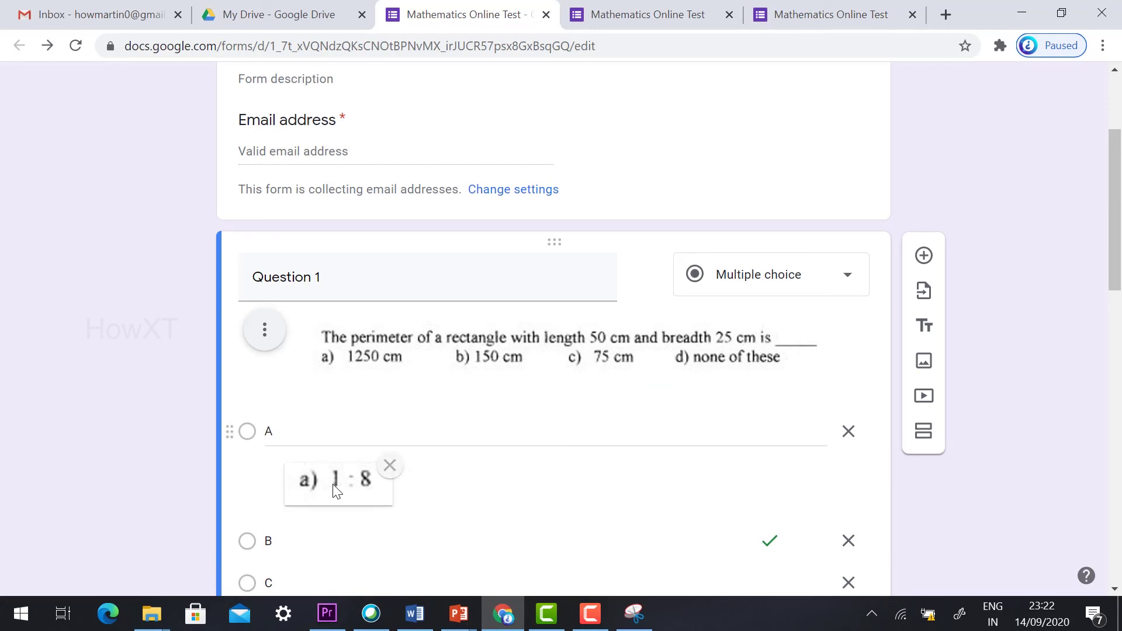
Preview the form and examine how Question 1's answer options are laid out with the image on option A
{"action": "scroll", "coordinate": [946, 176], "scroll_direction": "up", "scroll_amount": 3}
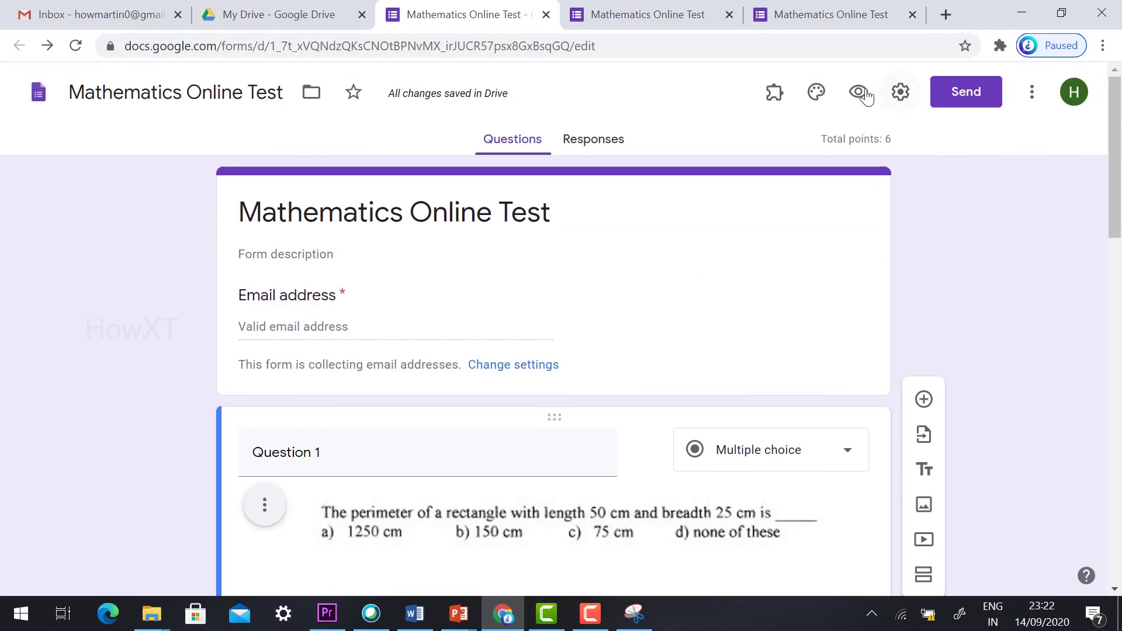
{"action": "left_click", "coordinate": [857, 91]}
{"action": "scroll", "coordinate": [531, 309], "scroll_direction": "down", "scroll_amount": 5}
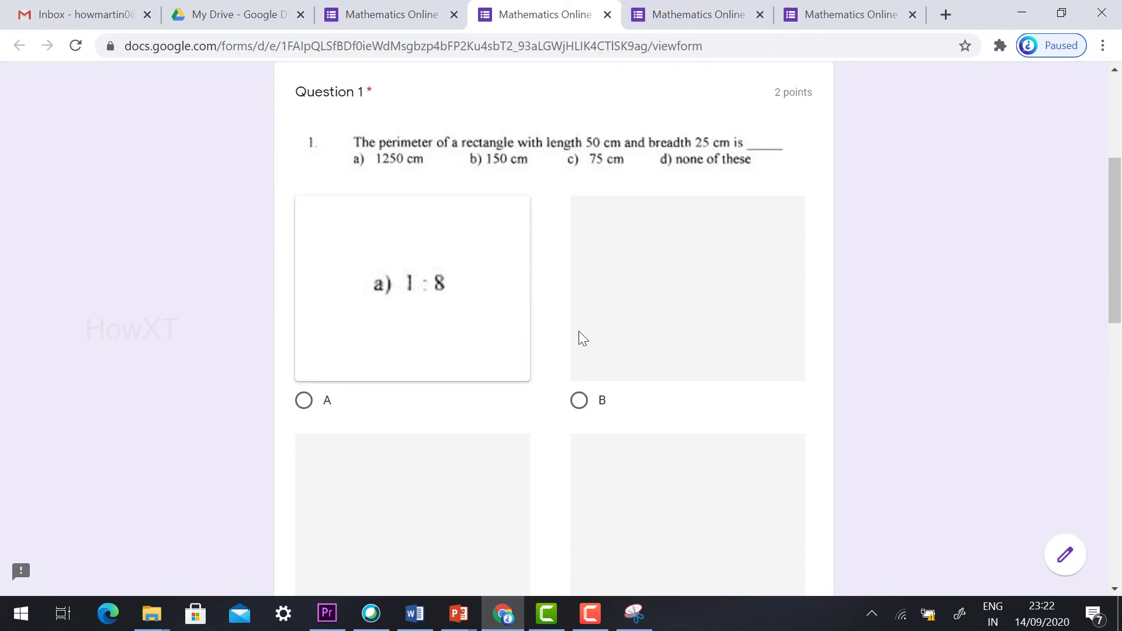
{"action": "scroll", "coordinate": [567, 349], "scroll_direction": "down", "scroll_amount": 3}
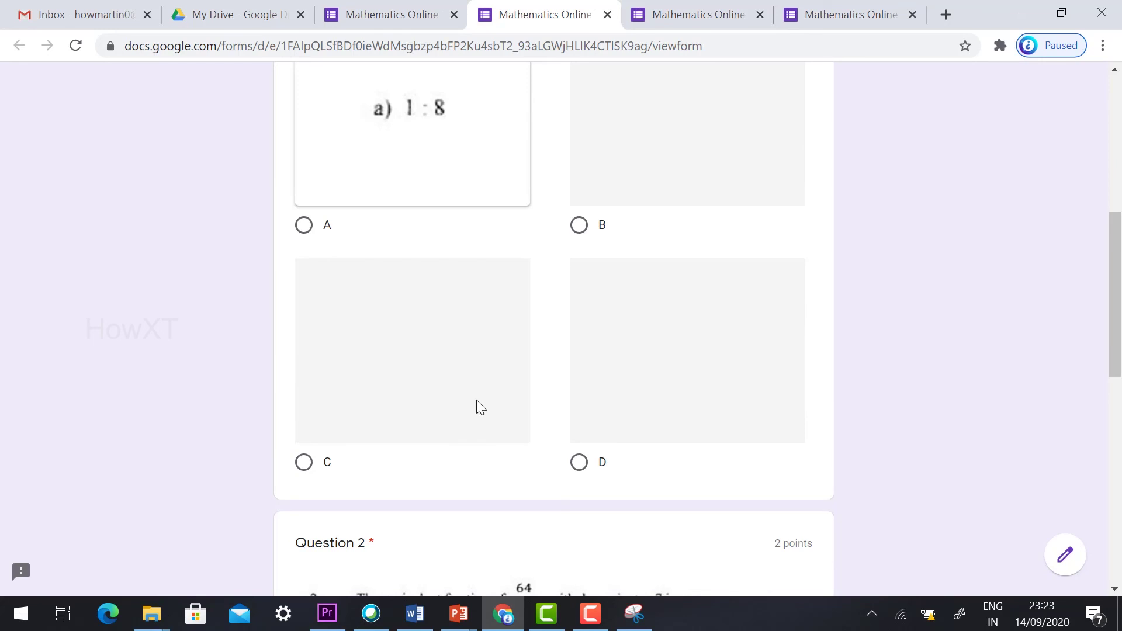
{"action": "scroll", "coordinate": [475, 399], "scroll_direction": "down", "scroll_amount": 6}
{"action": "scroll", "coordinate": [475, 399], "scroll_direction": "up", "scroll_amount": 10}
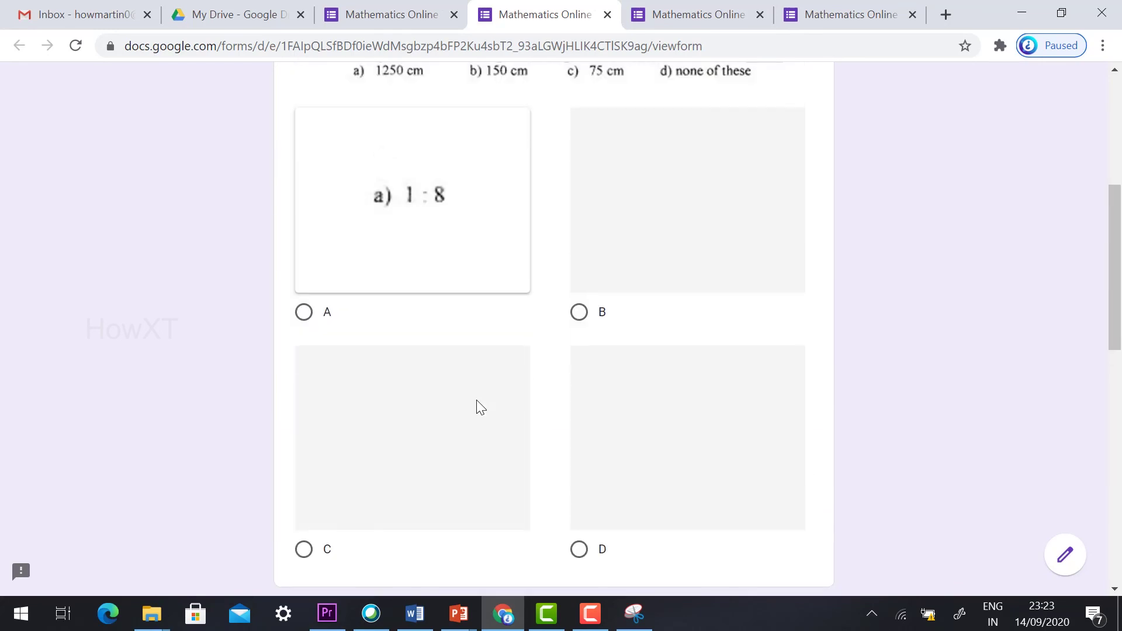
{"action": "scroll", "coordinate": [630, 379], "scroll_direction": "up", "scroll_amount": 3}
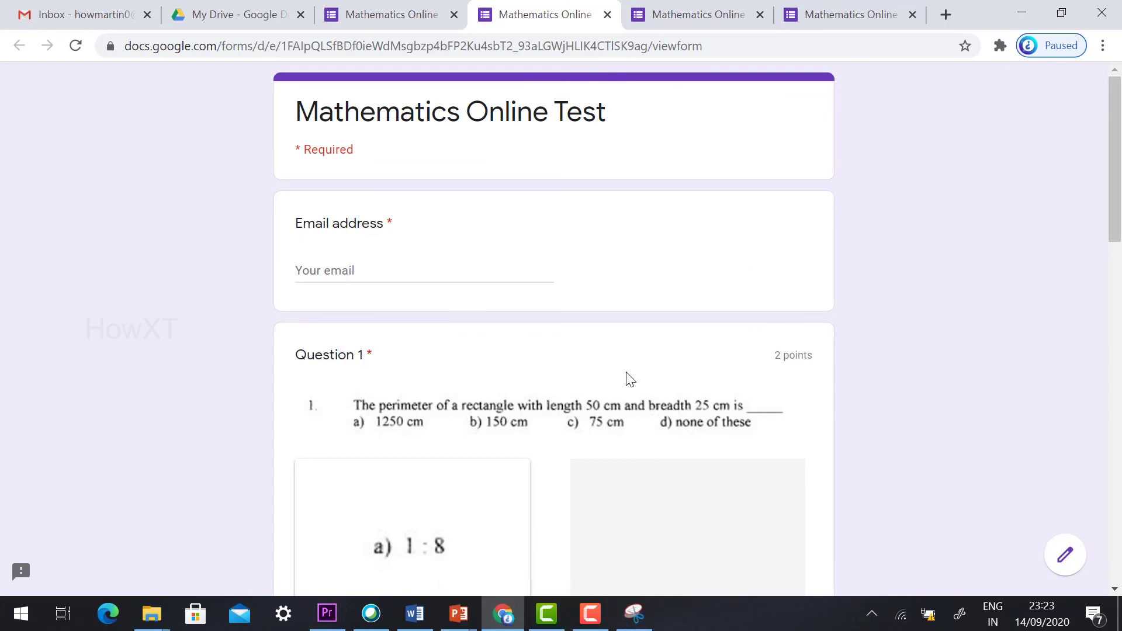
Return to the form editor, copy the form's shortened sharing link, and close the send form dialog
{"action": "left_click", "coordinate": [351, 13]}
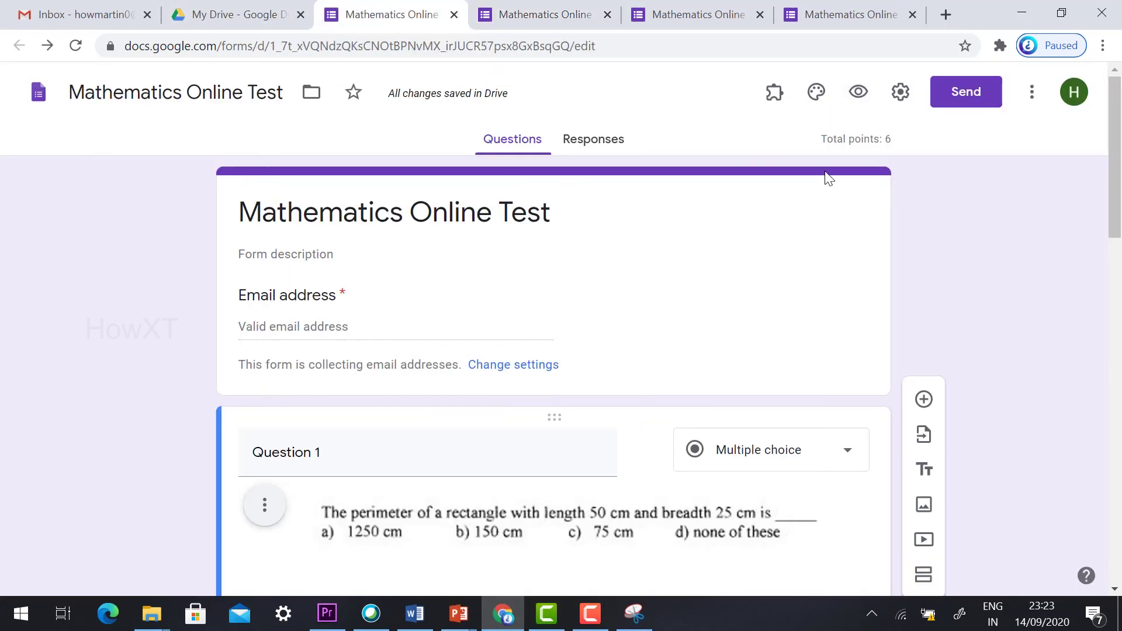
{"action": "left_click", "coordinate": [961, 99]}
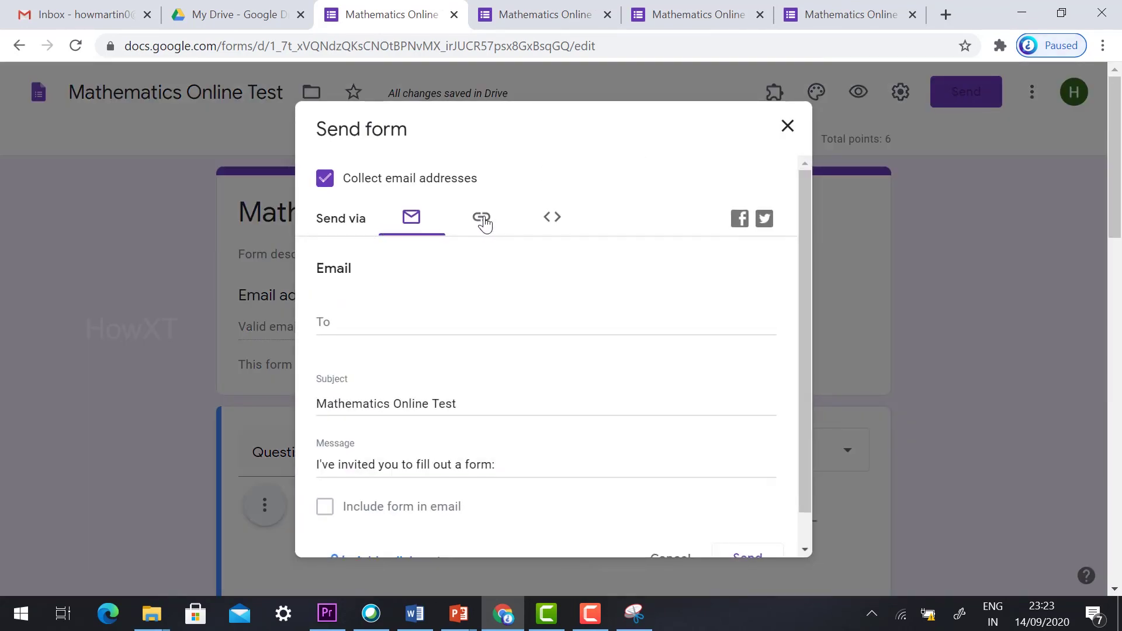
{"action": "left_click", "coordinate": [482, 221]}
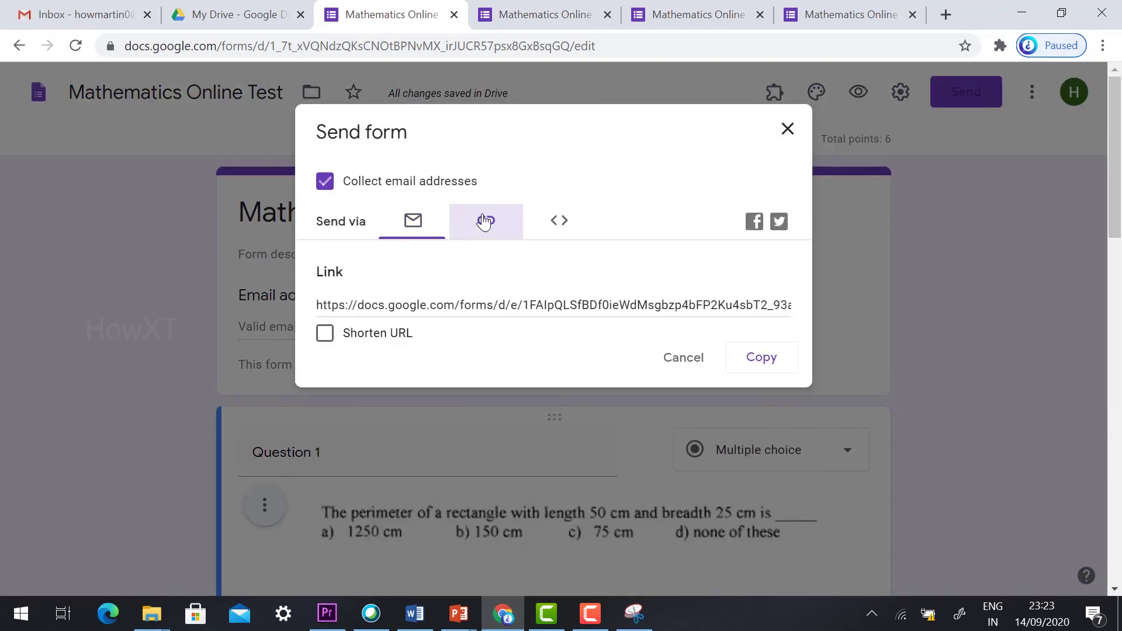
{"action": "left_click", "coordinate": [324, 334]}
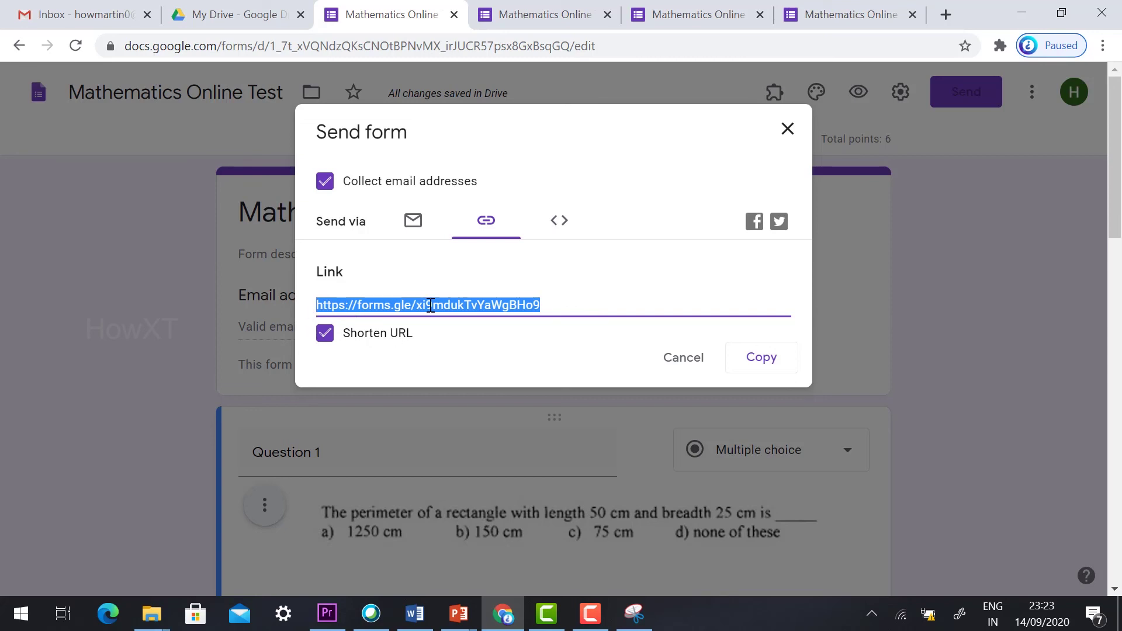
{"action": "left_click", "coordinate": [779, 372]}
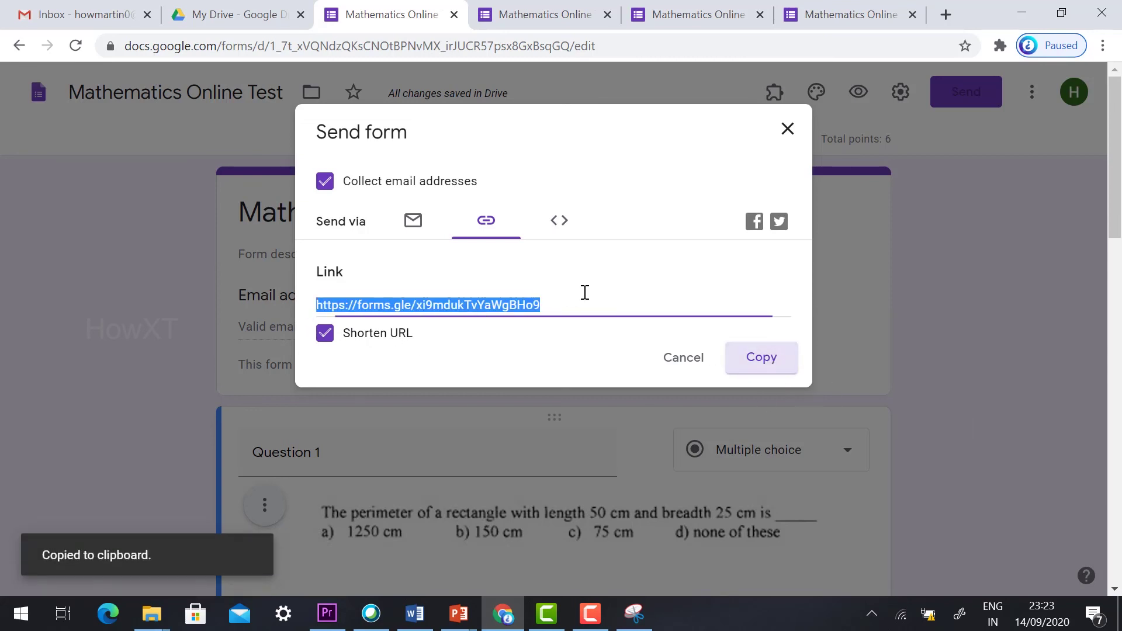
{"action": "left_click", "coordinate": [787, 130]}
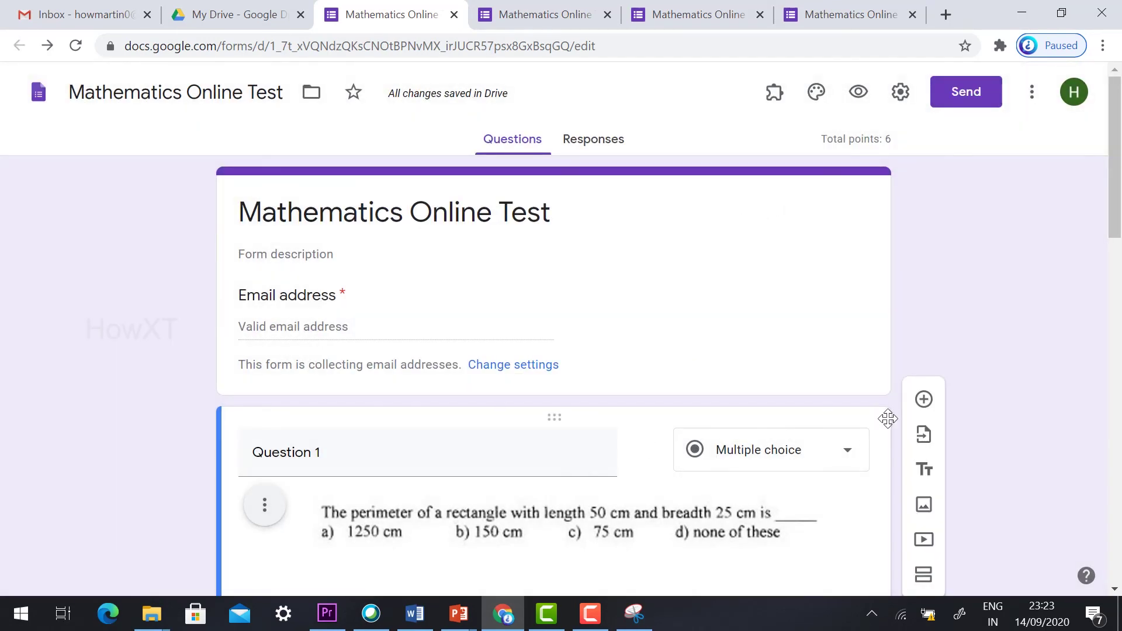